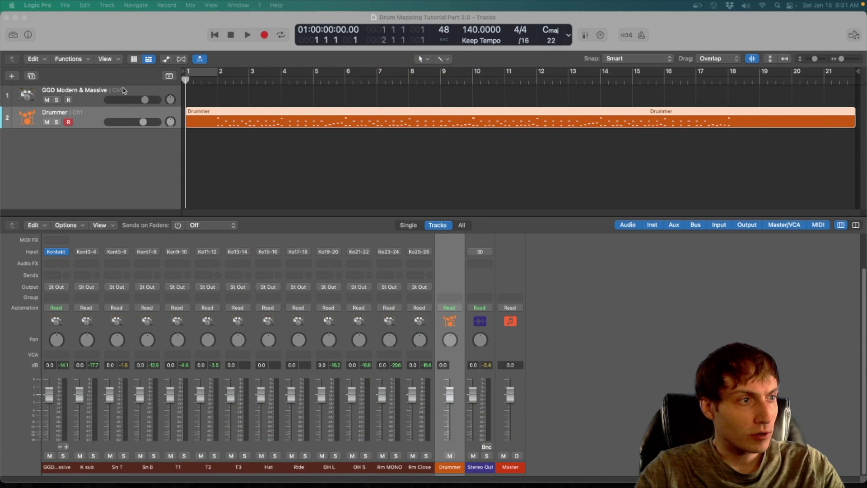
Select the GGD Modern & Massive and Drummer tracks, then clear the selection
{"action": "left_click", "coordinate": [134, 95]}
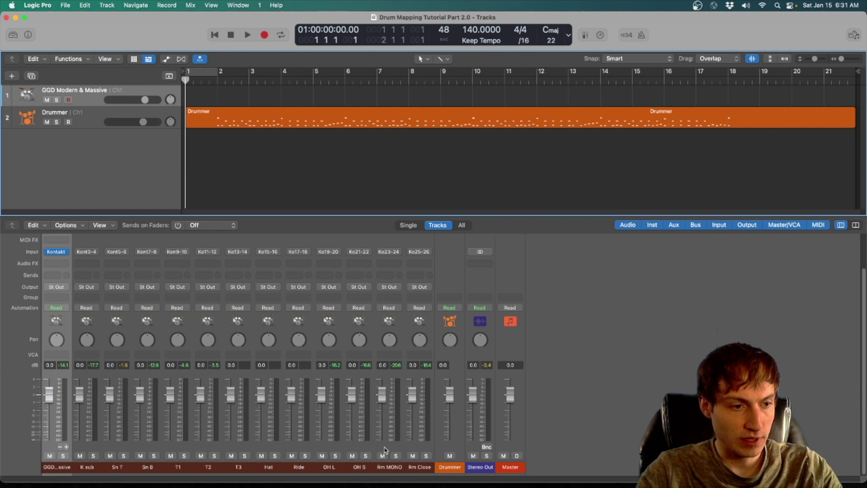
{"action": "left_click", "coordinate": [90, 112]}
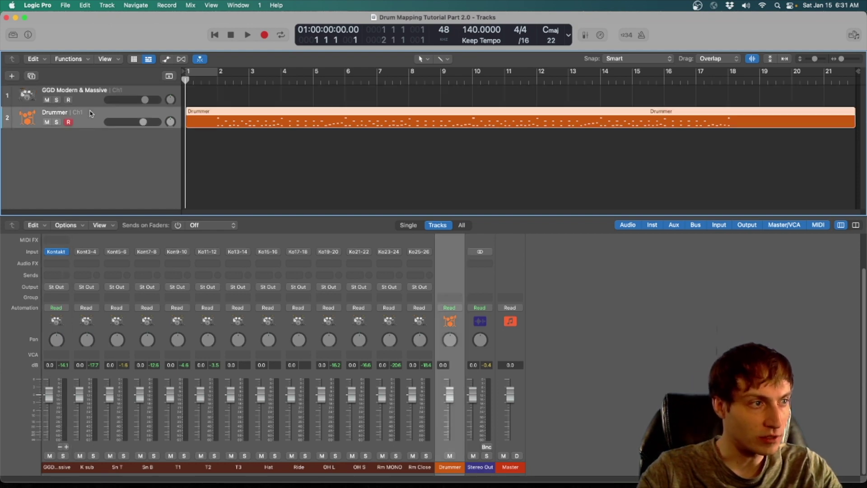
{"action": "left_click", "coordinate": [138, 135]}
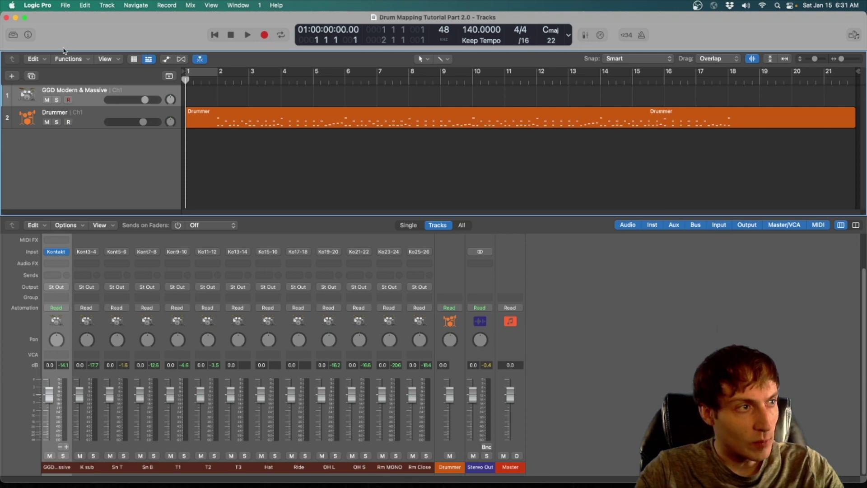
Add two software instrument tracks and give Inst 2 a drum-kit icon
{"action": "left_click", "coordinate": [12, 76]}
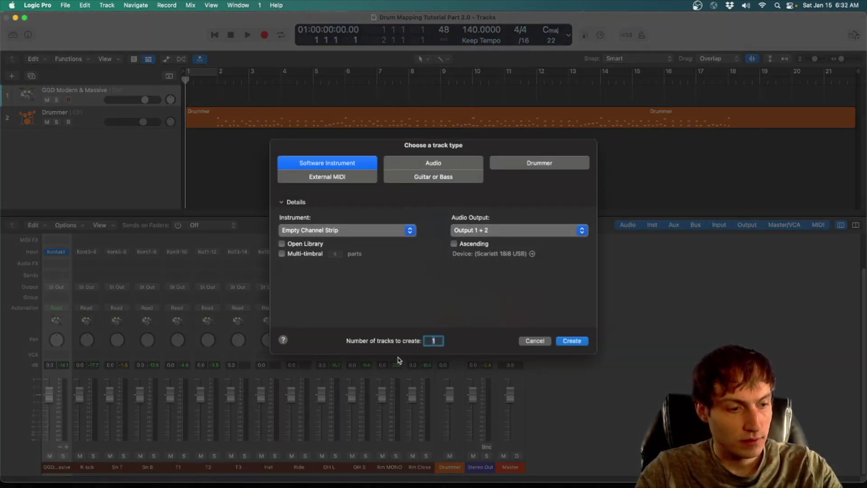
{"action": "type", "text": "2"}
{"action": "left_click", "coordinate": [573, 342]}
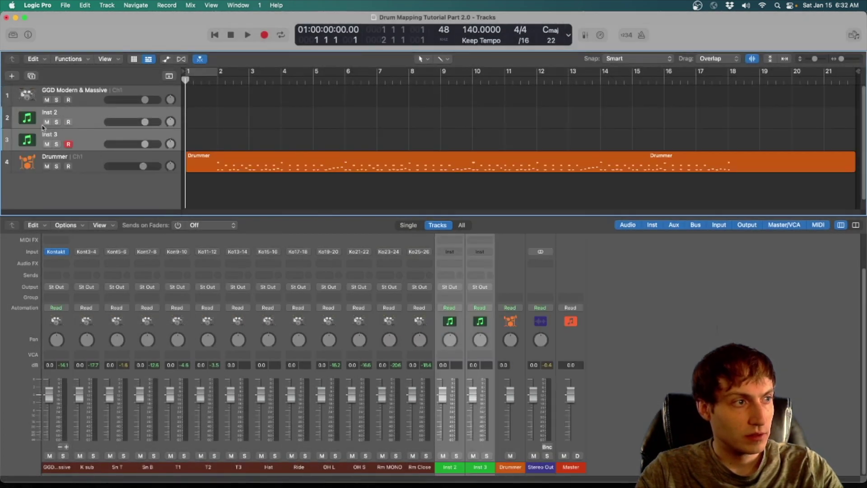
{"action": "left_click", "coordinate": [32, 122]}
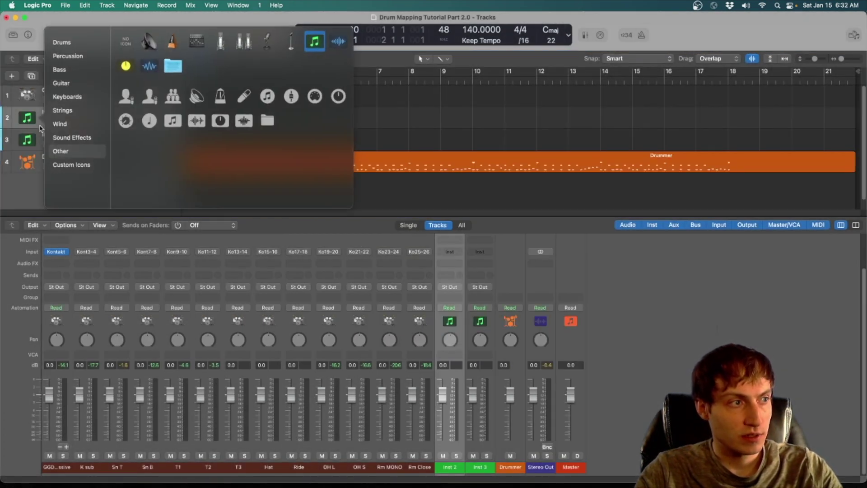
{"action": "left_click", "coordinate": [57, 43]}
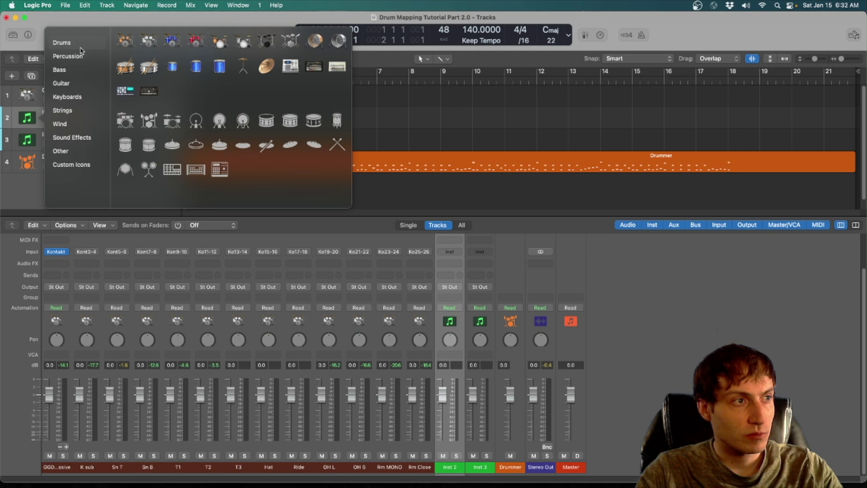
{"action": "left_click", "coordinate": [196, 41]}
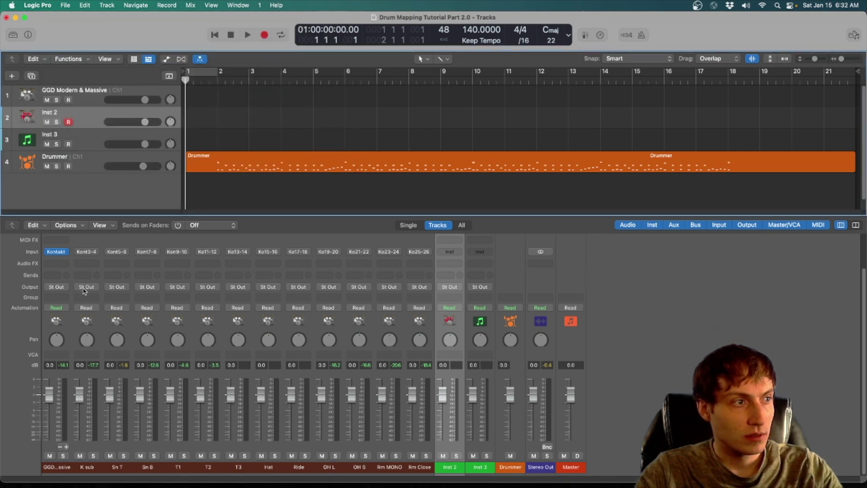
Rename the new tracks GGD One Kit Wonder Metal and Logic Pro X
{"action": "double_click", "coordinate": [50, 112]}
{"action": "type", "text": "G"}
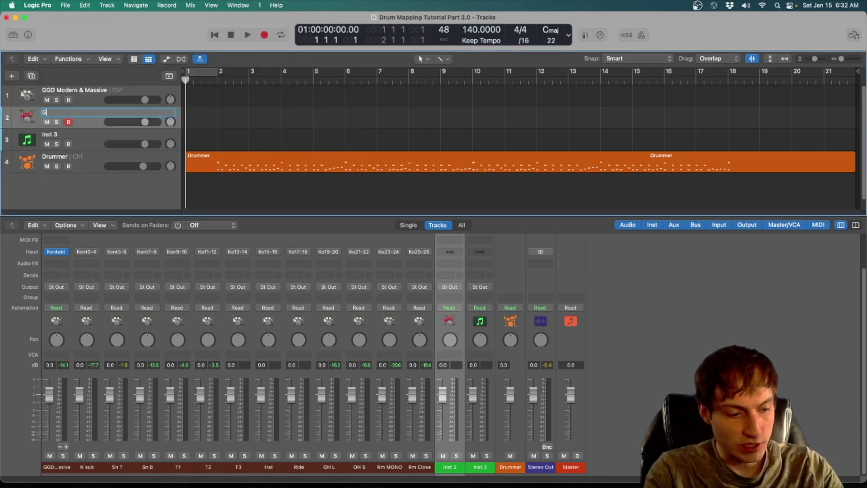
{"action": "type", "text": "GD One Kit Wonder Metal"}
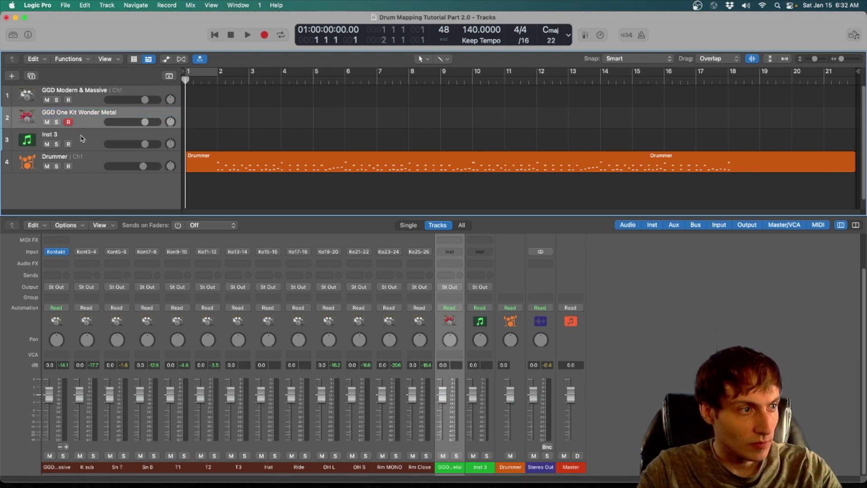
{"action": "key", "text": "Tab"}
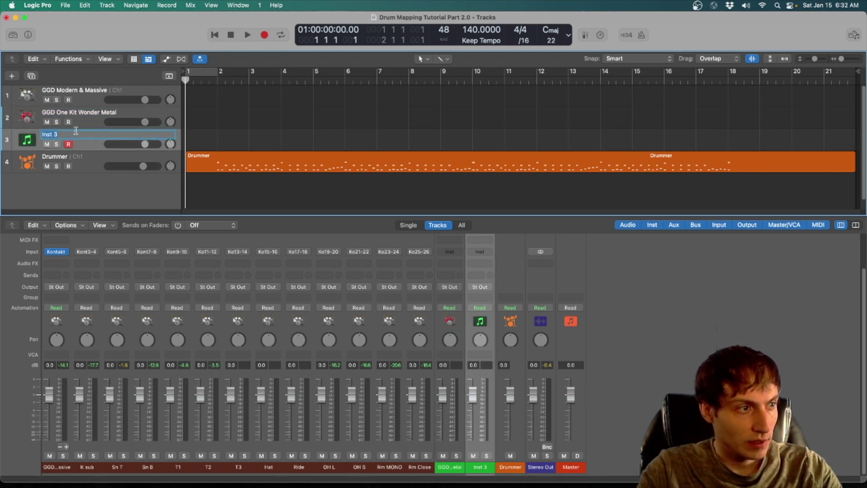
{"action": "type", "text": "Logic"}
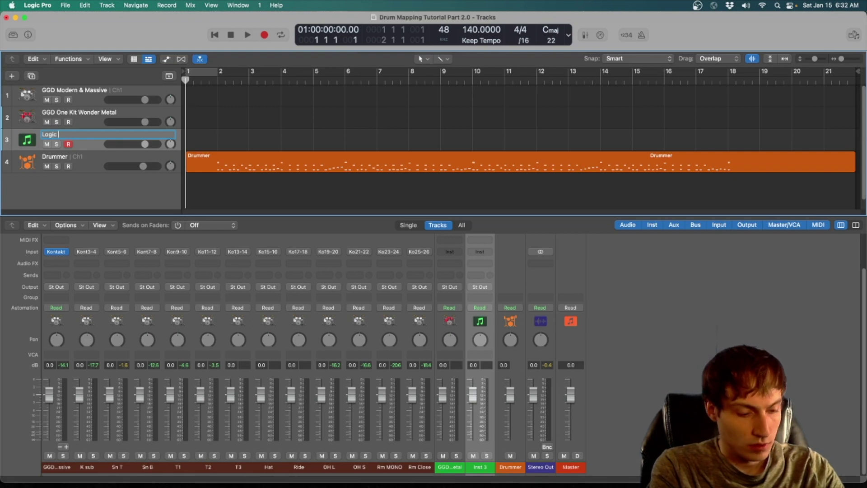
{"action": "type", "text": " Pro X"}
{"action": "key", "text": "Return"}
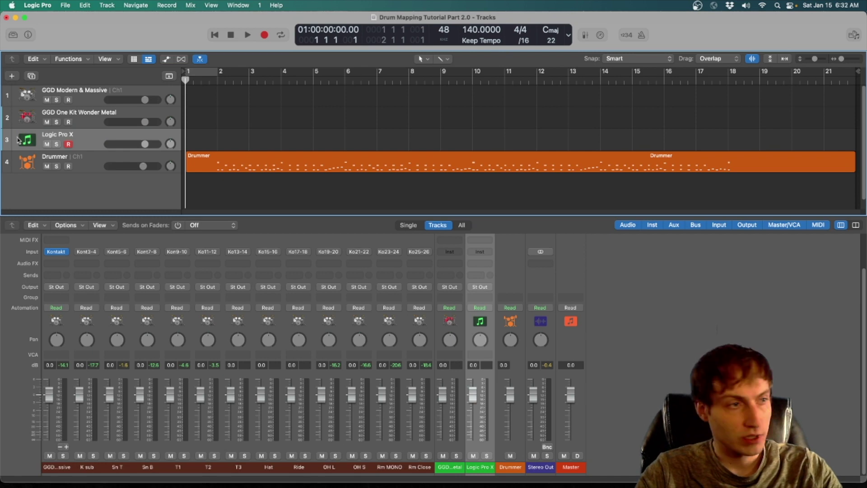
Give the GGD channel strip a darker colour
{"action": "right_click", "coordinate": [449, 467]}
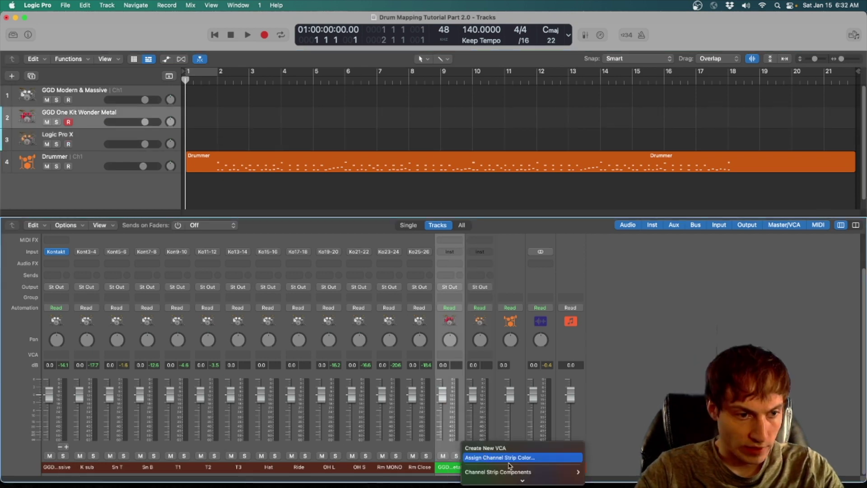
{"action": "left_click", "coordinate": [501, 457]}
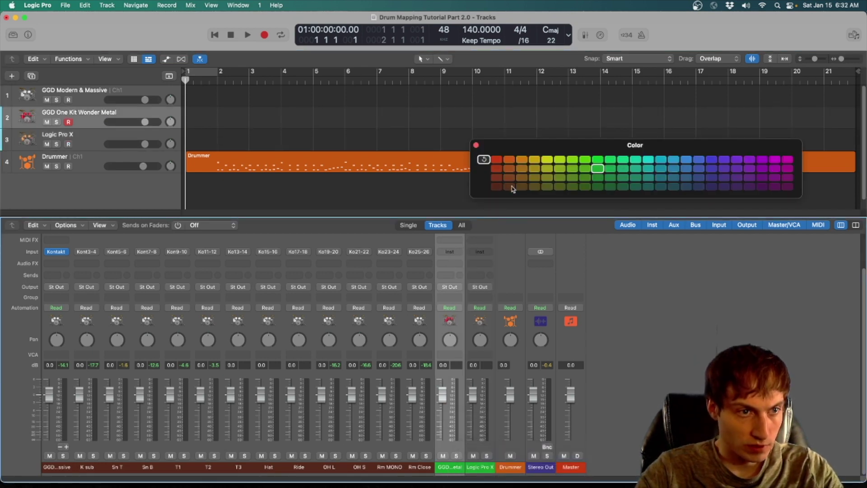
{"action": "left_click", "coordinate": [495, 179]}
{"action": "left_click", "coordinate": [476, 145]}
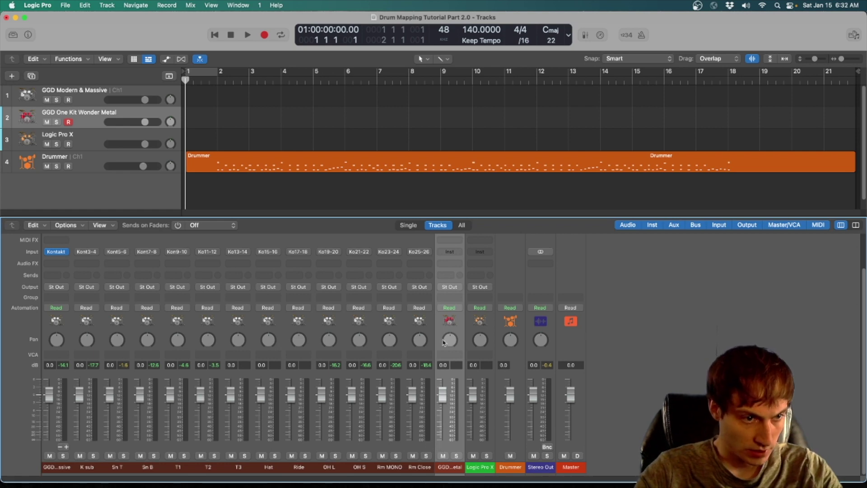
{"action": "left_click", "coordinate": [449, 252]}
Load Kontakt Multi-Output (16xStereo) with the One Kit Wonder - Metal kit
{"action": "mouse_move", "coordinate": [480, 298]}
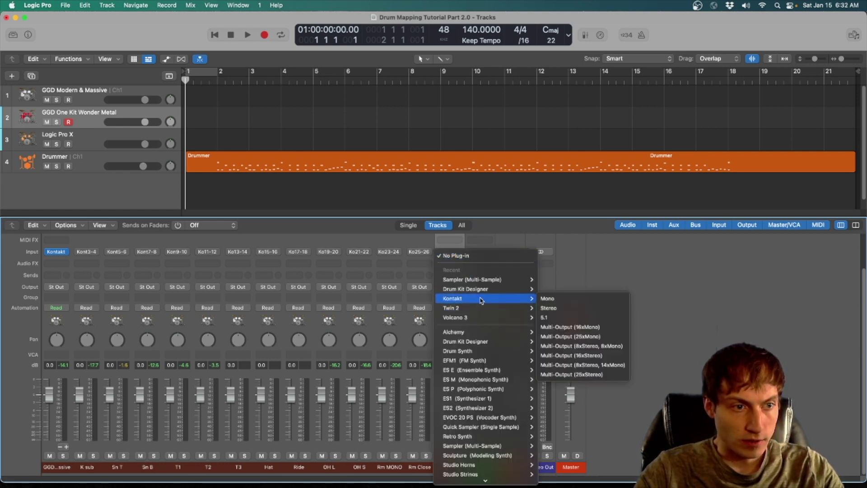
{"action": "left_click", "coordinate": [612, 358]}
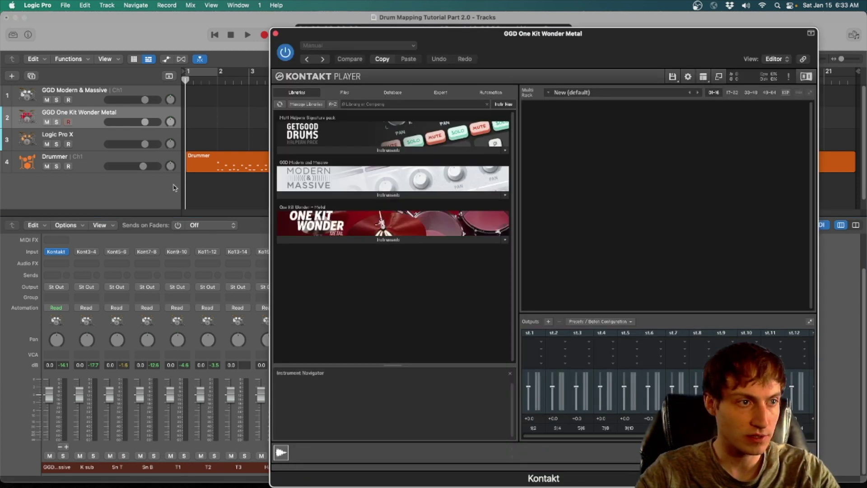
{"action": "left_click", "coordinate": [384, 239]}
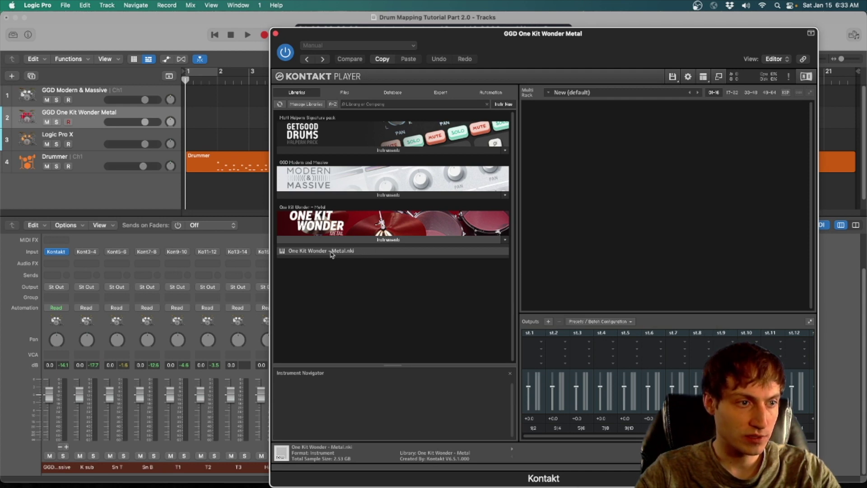
{"action": "left_click_drag", "start_coordinate": [328, 254], "coordinate": [621, 234]}
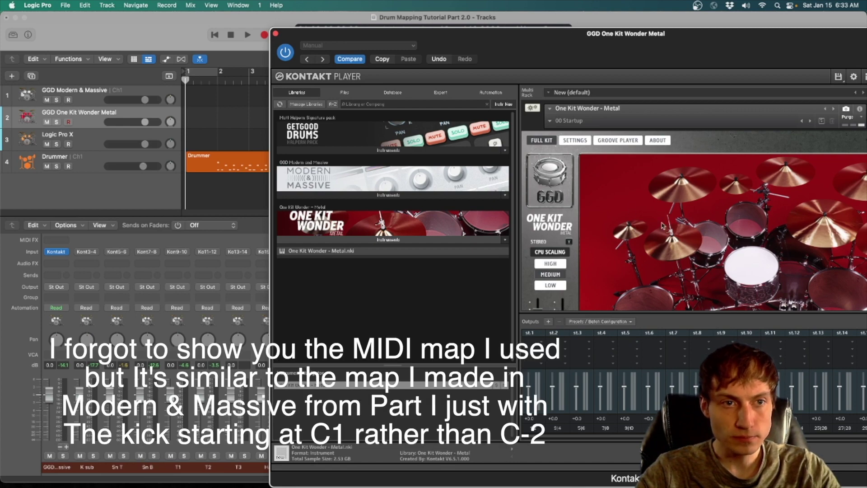
Set the kit's output to MULTI OUT ADV, check its drum mixer, and close Kontakt
{"action": "left_click_drag", "start_coordinate": [704, 67], "coordinate": [527, 66]}
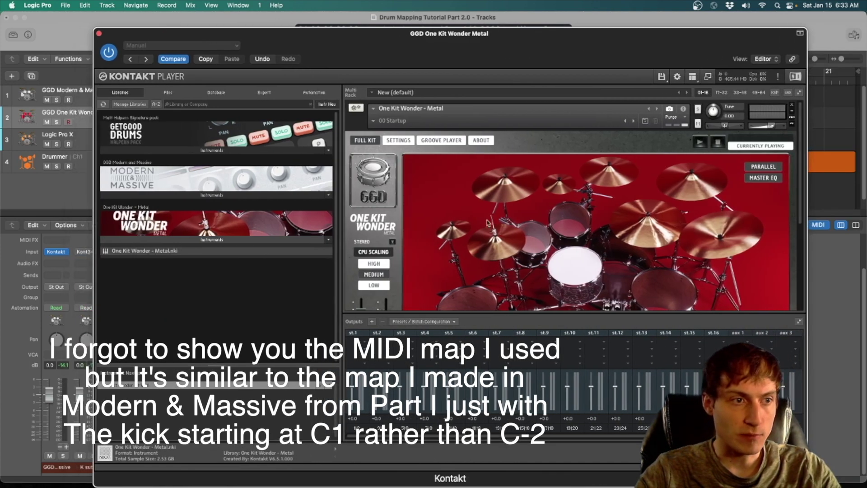
{"action": "left_click", "coordinate": [391, 243]}
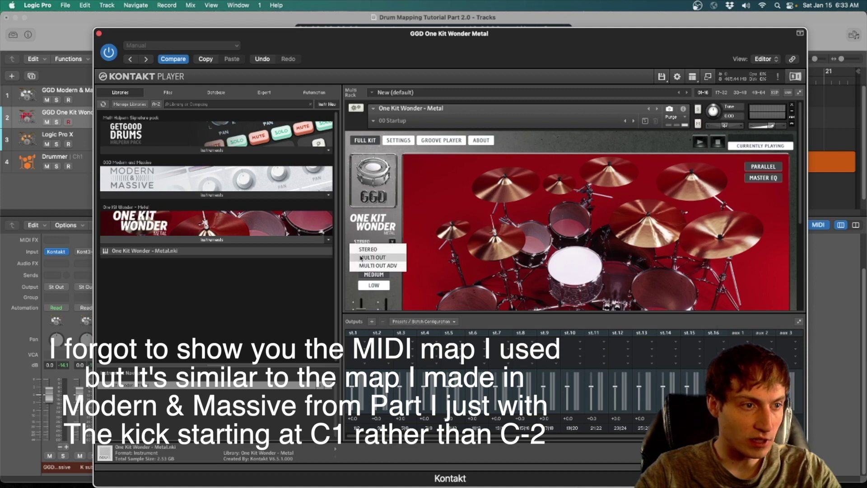
{"action": "left_click", "coordinate": [372, 266]}
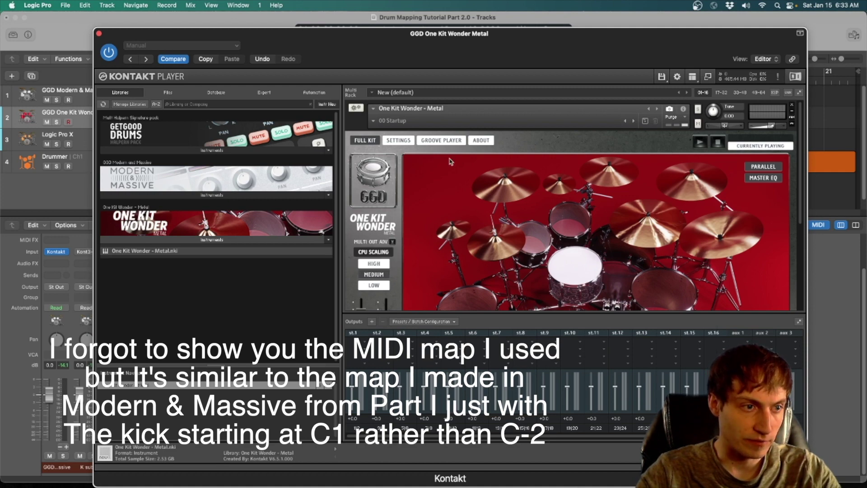
{"action": "scroll", "coordinate": [525, 269], "scroll_direction": "down", "scroll_amount": 5}
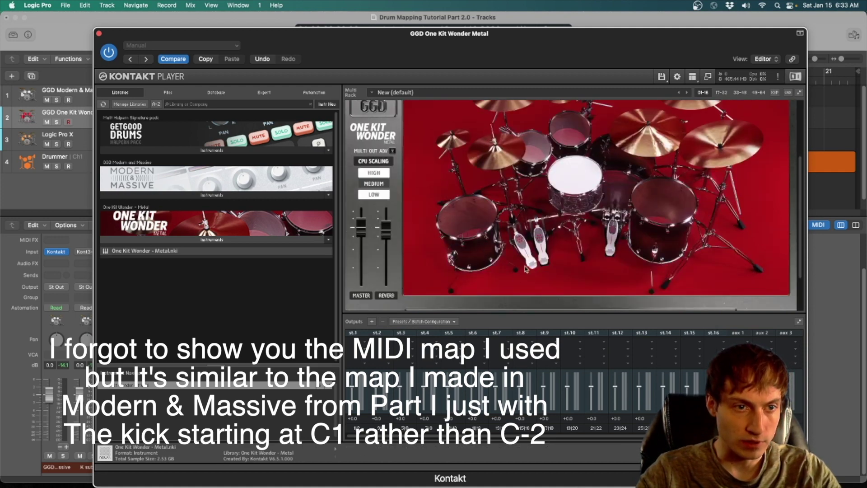
{"action": "scroll", "coordinate": [525, 269], "scroll_direction": "down", "scroll_amount": 2}
{"action": "left_click", "coordinate": [583, 298]}
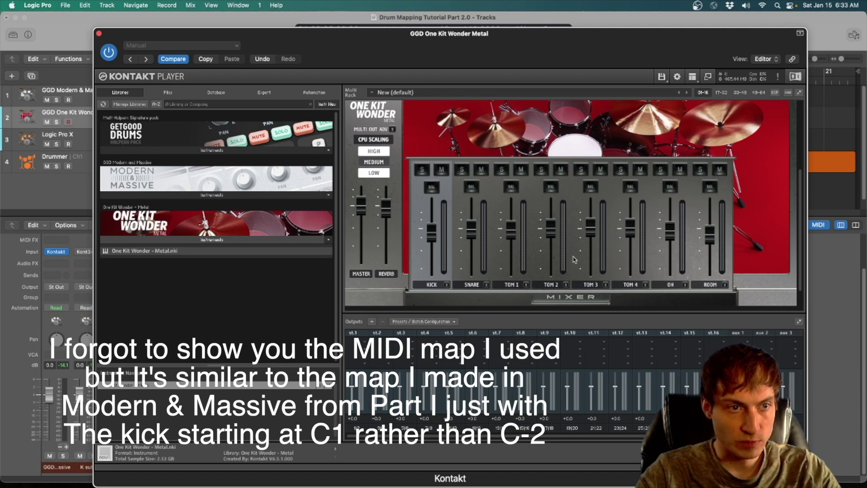
{"action": "left_click", "coordinate": [99, 35]}
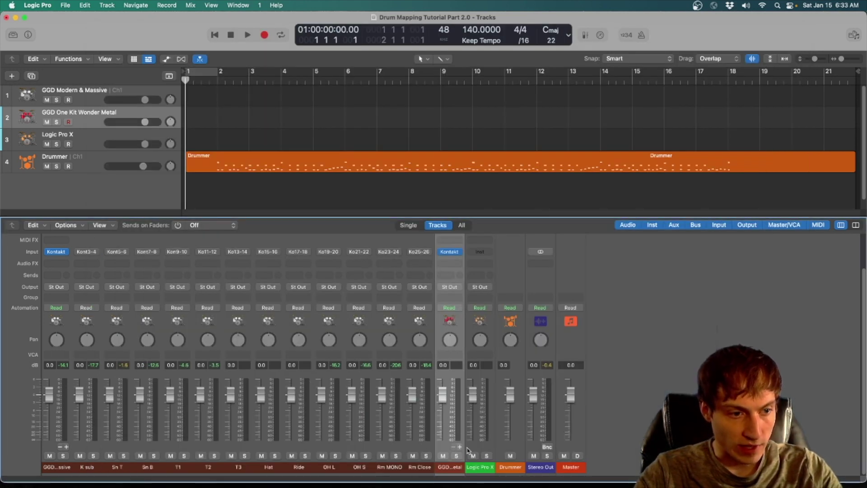
Add aux channels for the One Kit Wonder Kontakt outputs and begin renaming Aux 13
{"action": "left_click", "coordinate": [459, 447]}
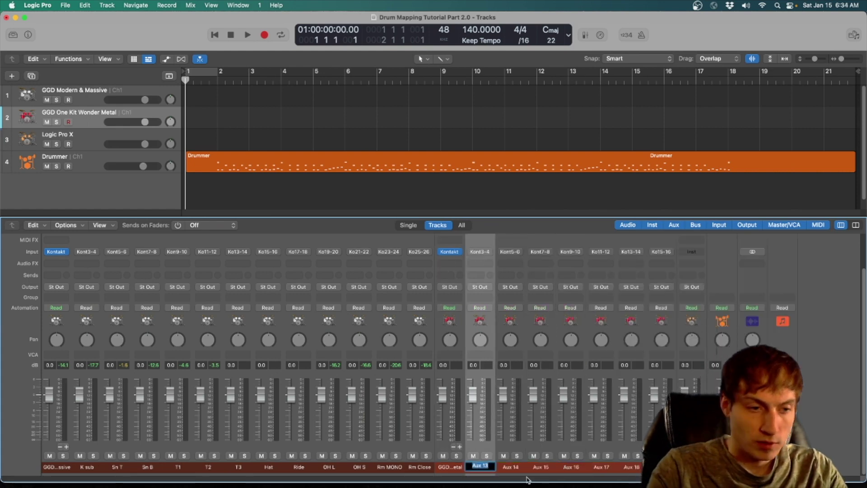
{"action": "left_click", "coordinate": [443, 446]}
{"action": "left_click", "coordinate": [442, 447]}
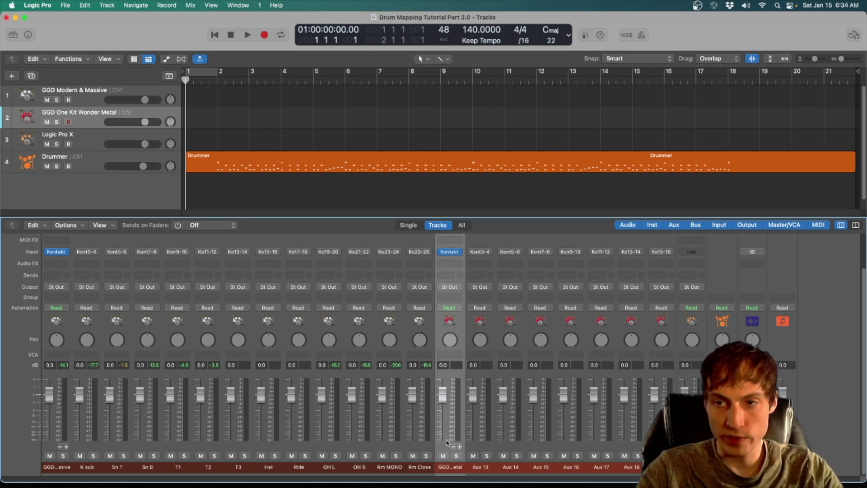
{"action": "left_click", "coordinate": [477, 435]}
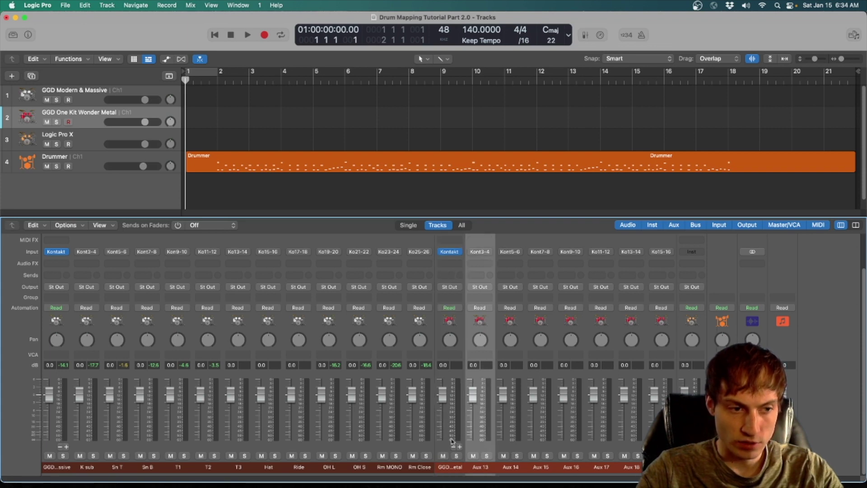
{"action": "double_click", "coordinate": [480, 465]}
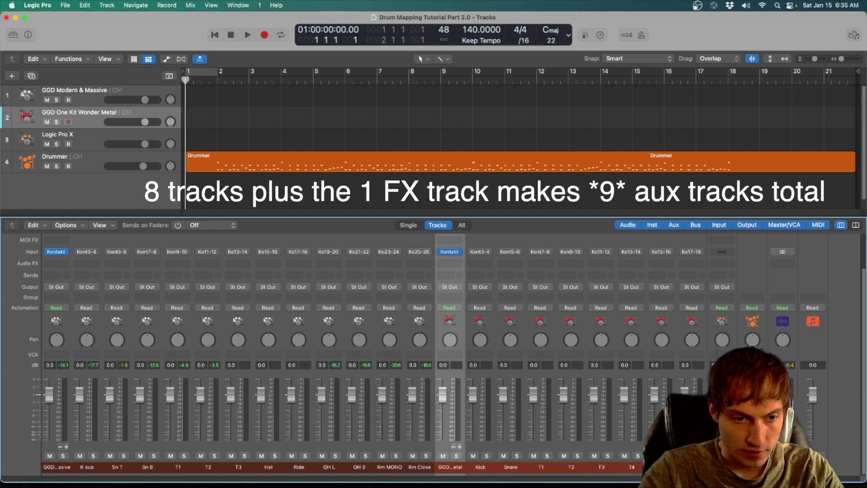
{"action": "left_click", "coordinate": [91, 139]}
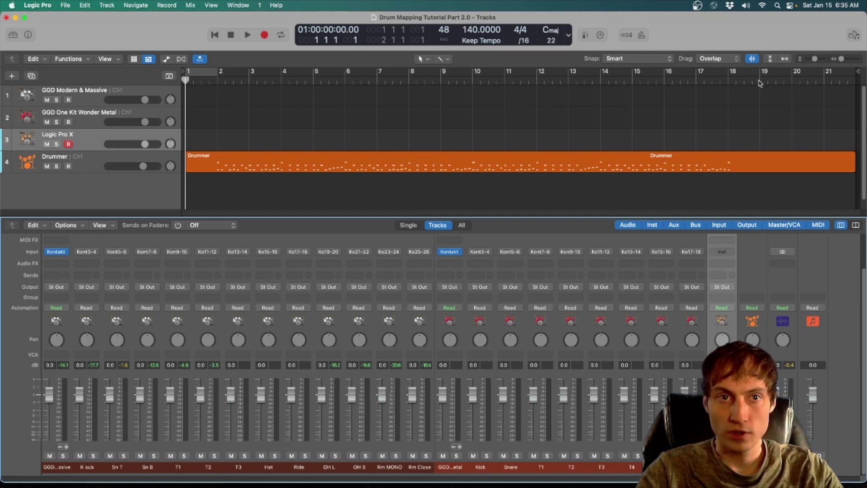
{"action": "left_click", "coordinate": [96, 137]}
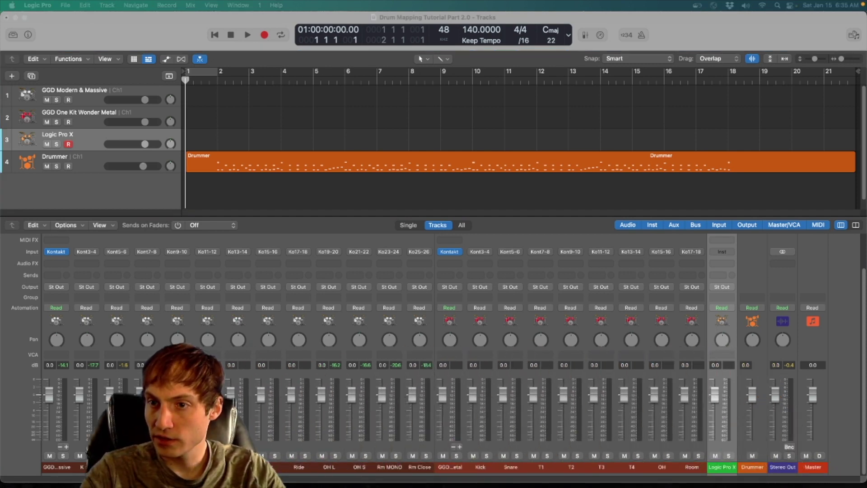
Load a multi-output Drum Kit Designer on the Logic Pro X track
{"action": "left_click", "coordinate": [722, 251]}
{"action": "mouse_move", "coordinate": [757, 302]}
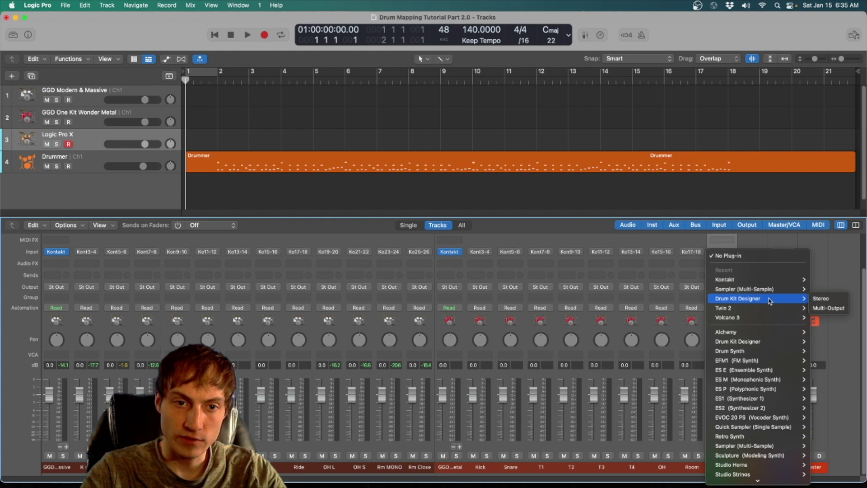
{"action": "left_click", "coordinate": [833, 310]}
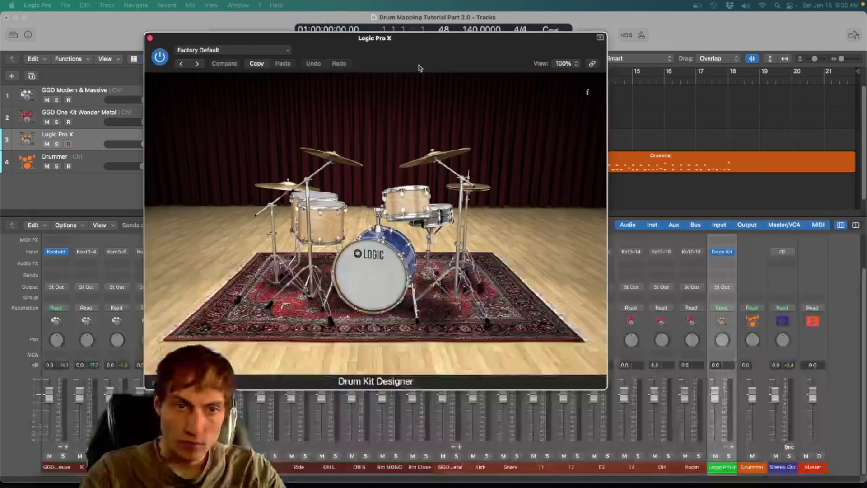
{"action": "left_click_drag", "start_coordinate": [416, 68], "coordinate": [601, 106]}
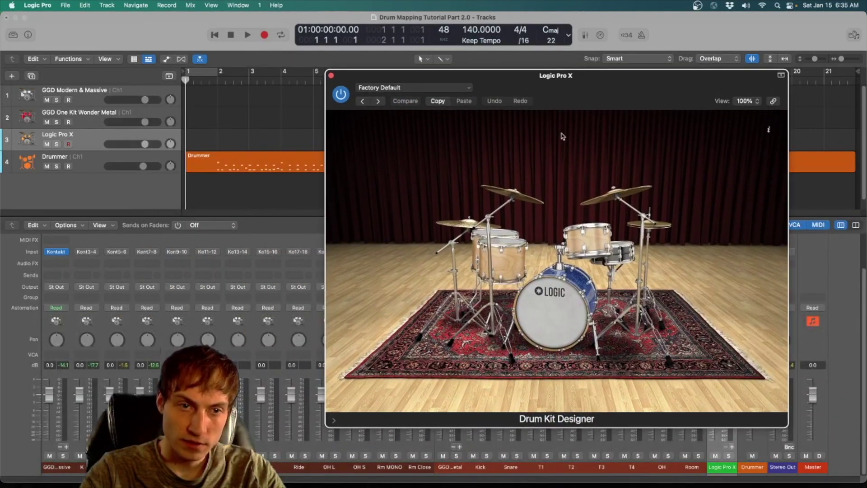
Choose the black SoCal 3 kick and blue SoCal 2 snare in Drum Kit Designer
{"action": "left_click", "coordinate": [601, 352]}
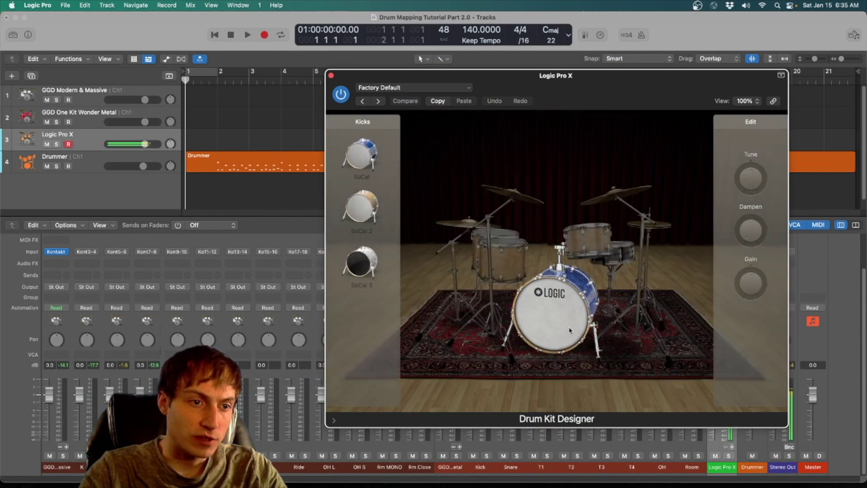
{"action": "left_click", "coordinate": [361, 262]}
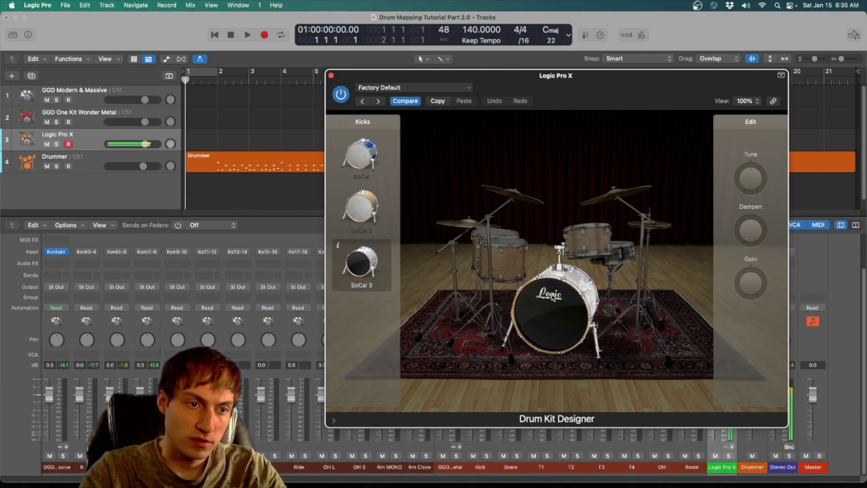
{"action": "left_click", "coordinate": [619, 252]}
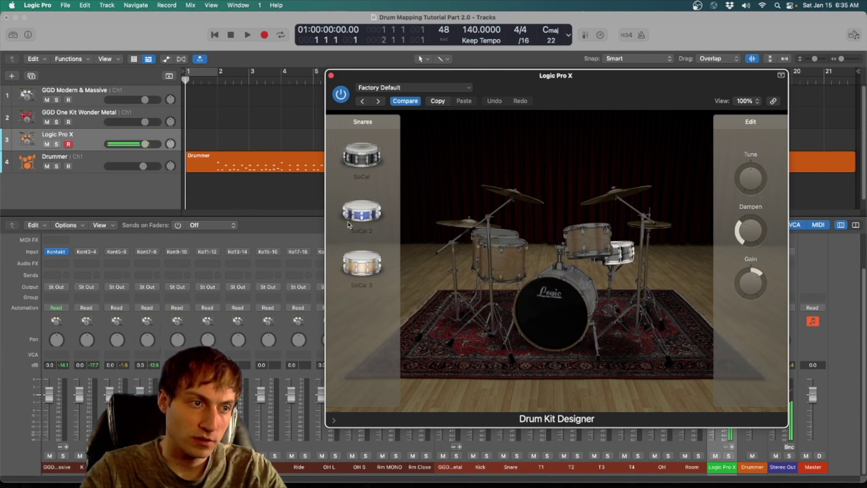
{"action": "left_click", "coordinate": [361, 211]}
{"action": "left_click", "coordinate": [362, 264]}
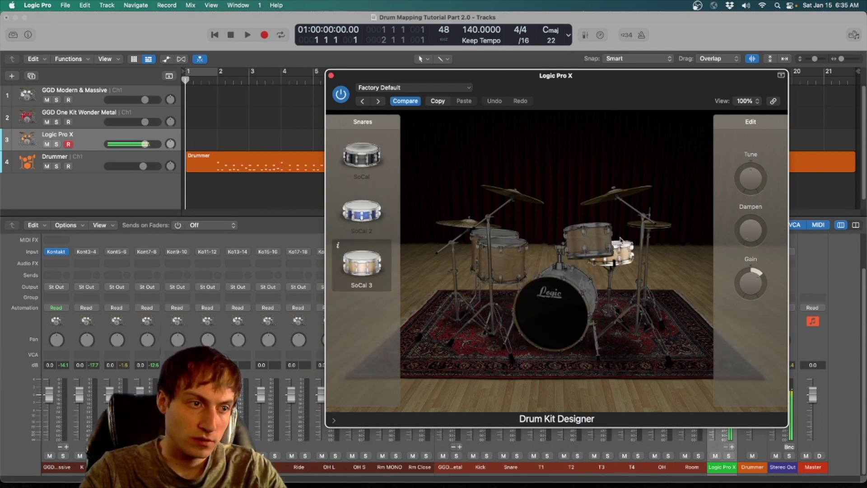
{"action": "left_click", "coordinate": [335, 216]}
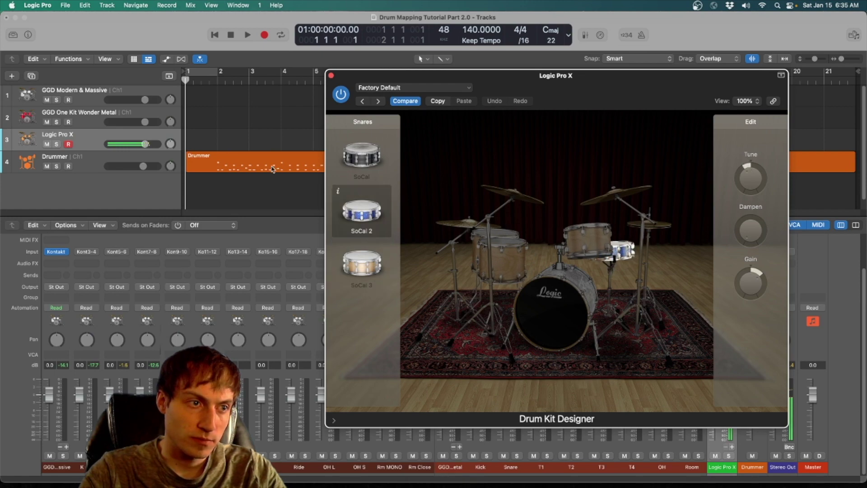
{"action": "left_click", "coordinate": [330, 76]}
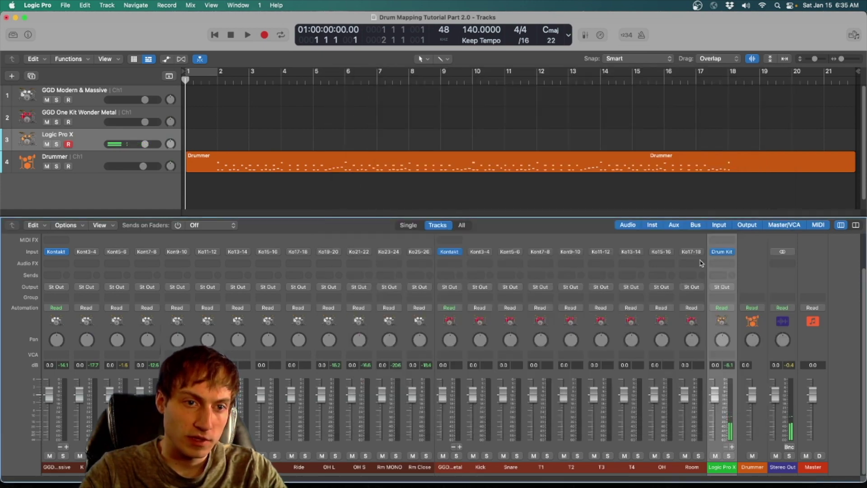
{"action": "left_click", "coordinate": [723, 253]}
{"action": "left_click", "coordinate": [721, 255]}
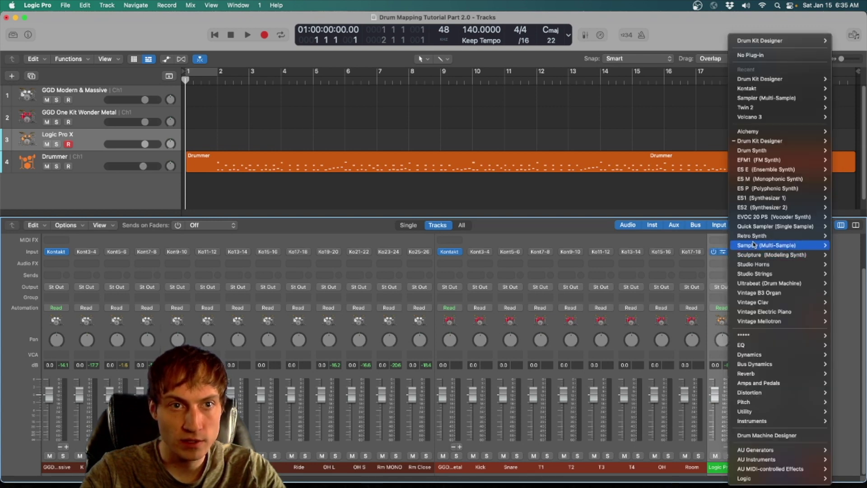
Replace the Logic Pro X instrument with a multi-output Sampler and show its Mapping view
{"action": "mouse_move", "coordinate": [776, 100]}
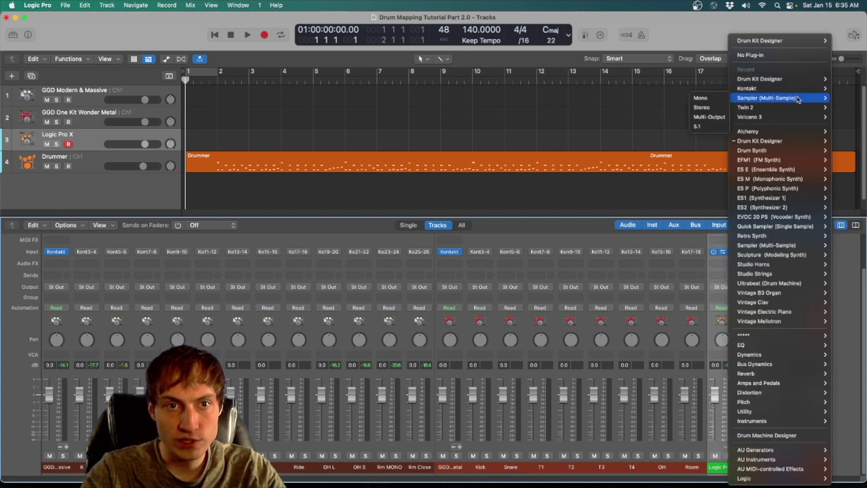
{"action": "left_click", "coordinate": [717, 117]}
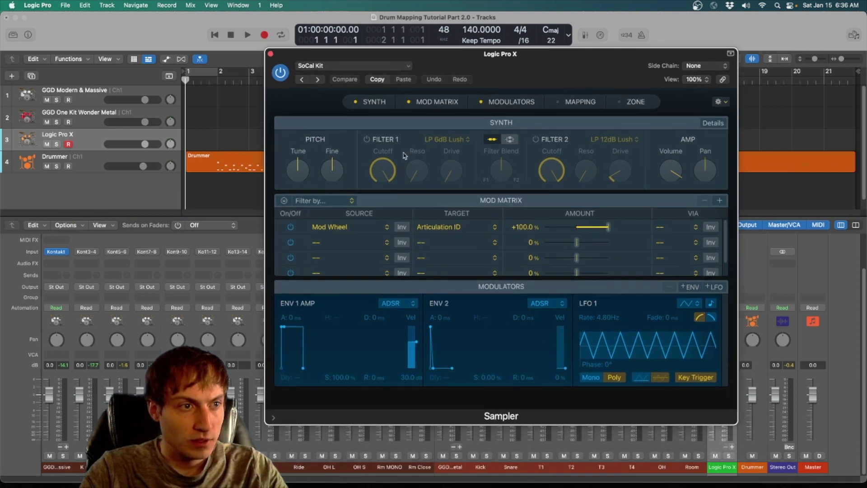
{"action": "left_click", "coordinate": [582, 104]}
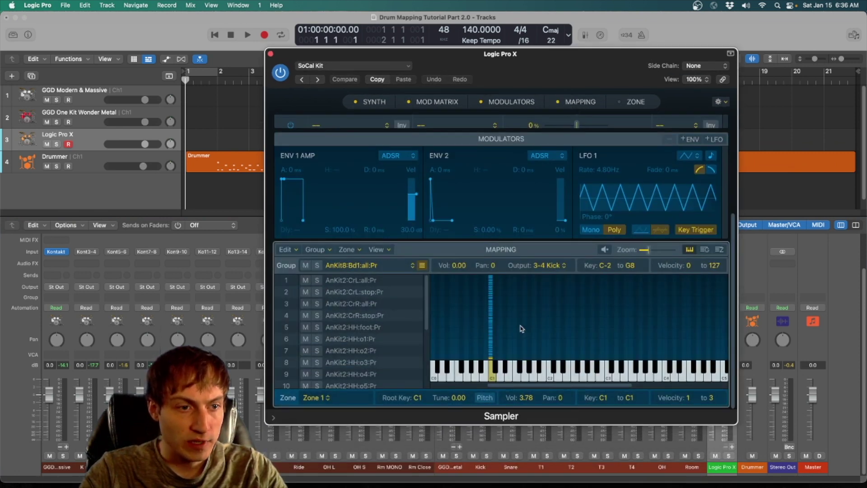
Audition the kick velocity layers mapped to C1
{"action": "left_click", "coordinate": [493, 378]}
{"action": "left_click", "coordinate": [493, 377]}
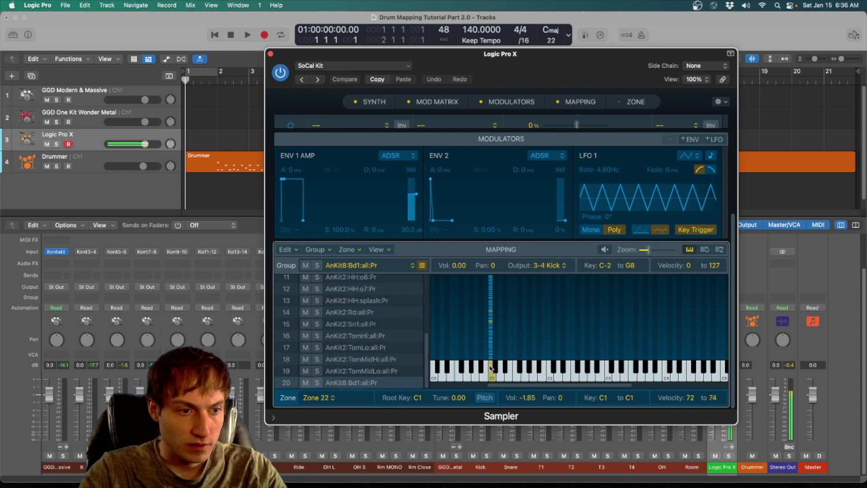
{"action": "left_click", "coordinate": [493, 377]}
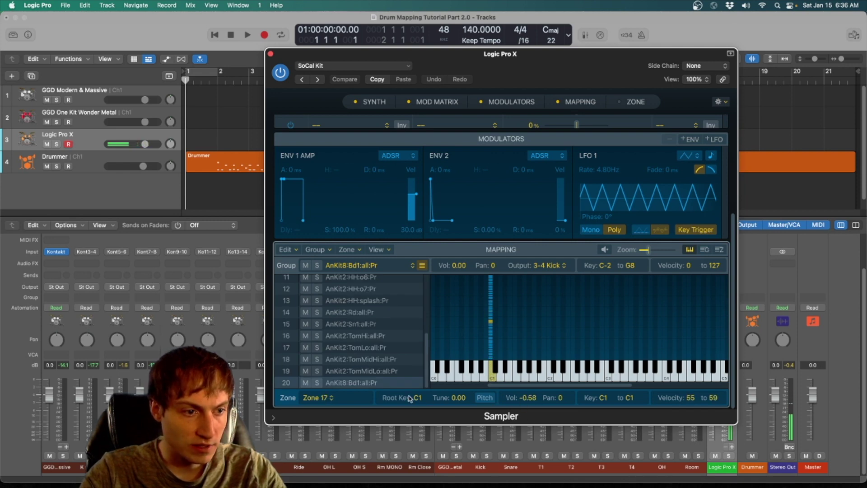
{"action": "left_click", "coordinate": [491, 376]}
{"action": "left_click", "coordinate": [491, 376]}
{"action": "left_click", "coordinate": [491, 375]}
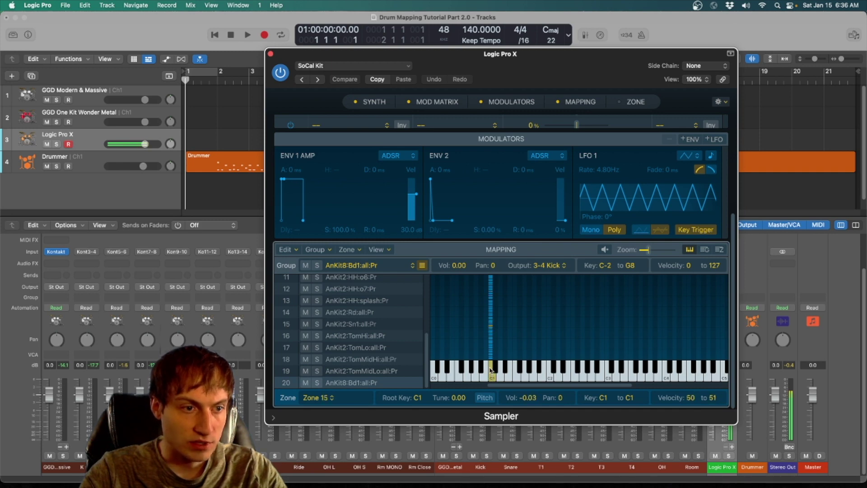
{"action": "left_click", "coordinate": [491, 376]}
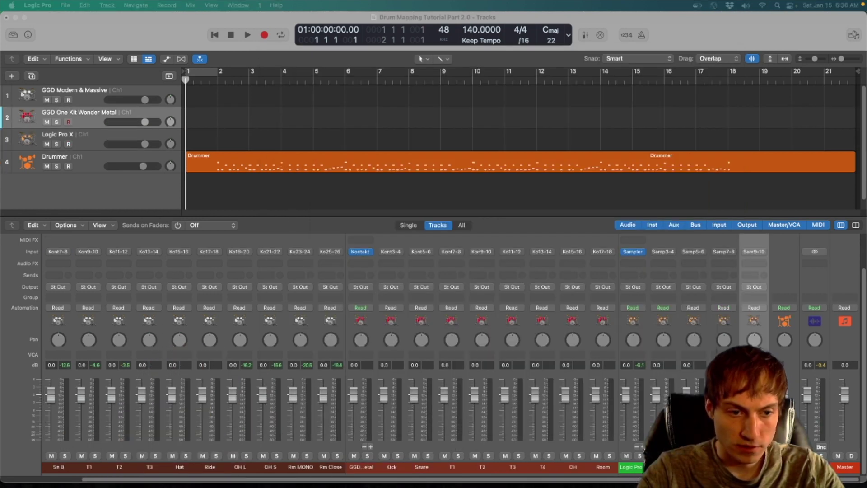
Select the GGD Modern & Massive, GGD One Kit Wonder Metal and Logic Pro X channel strips
{"action": "left_click", "coordinate": [127, 122]}
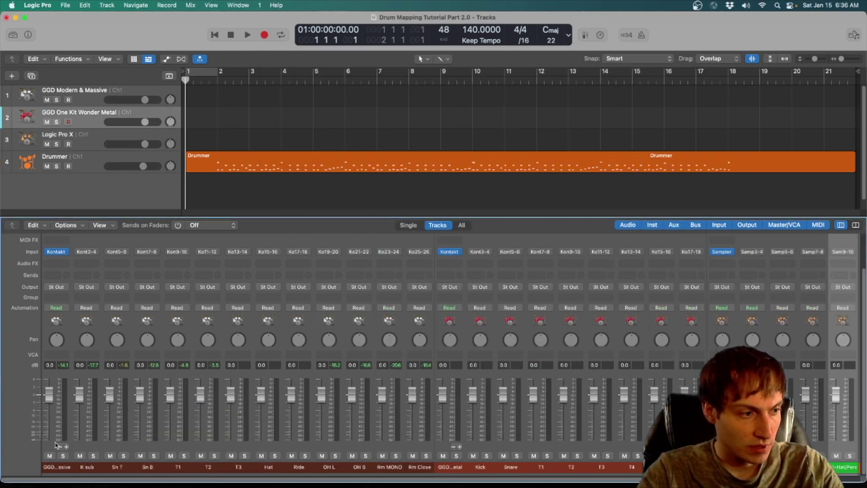
{"action": "key", "text": "Up"}
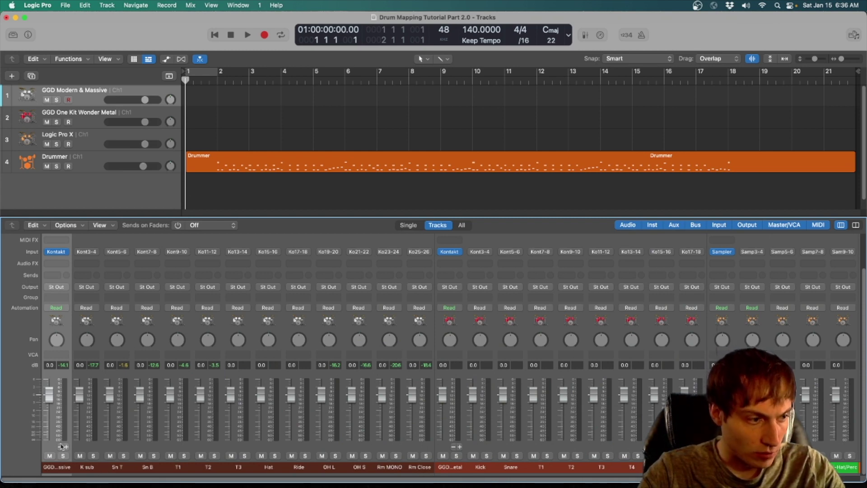
{"action": "left_click_drag", "start_coordinate": [95, 479], "coordinate": [445, 486]}
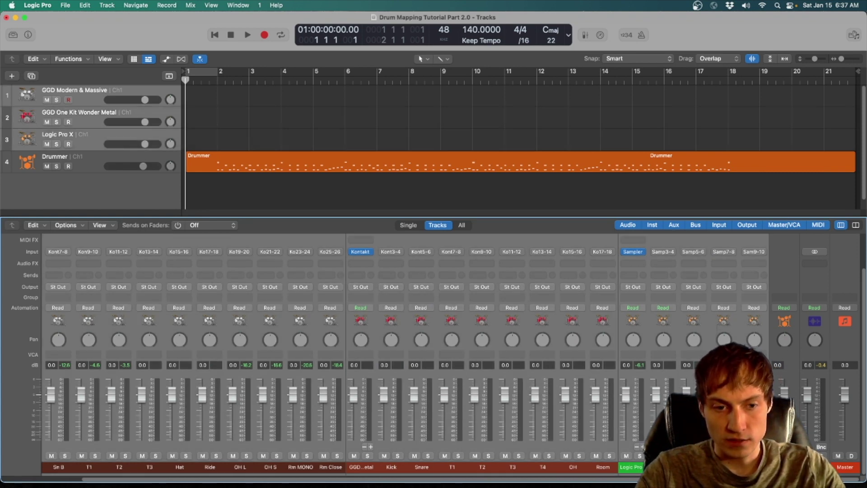
{"action": "scroll", "coordinate": [433, 353], "scroll_direction": "left", "scroll_amount": 3}
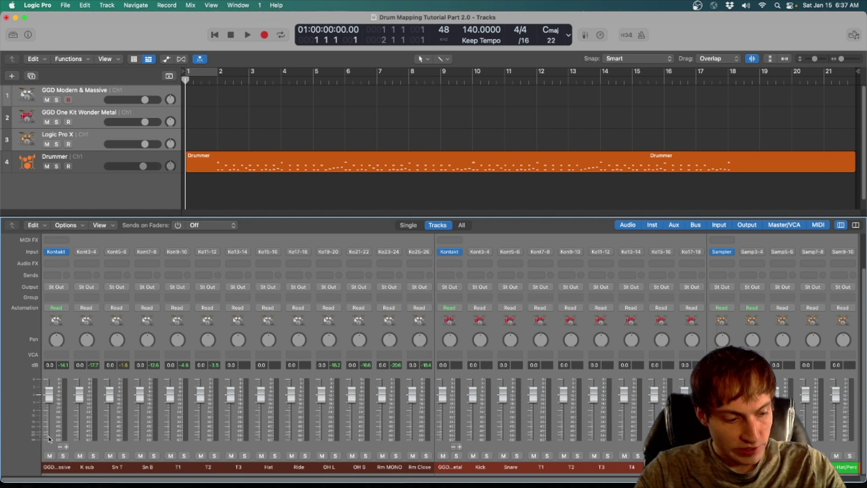
{"action": "left_click", "coordinate": [49, 447]}
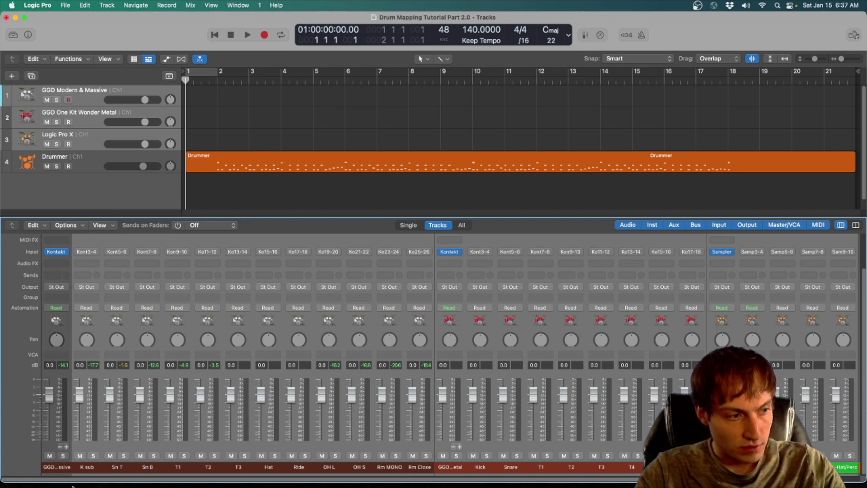
{"action": "left_click", "coordinate": [442, 449]}
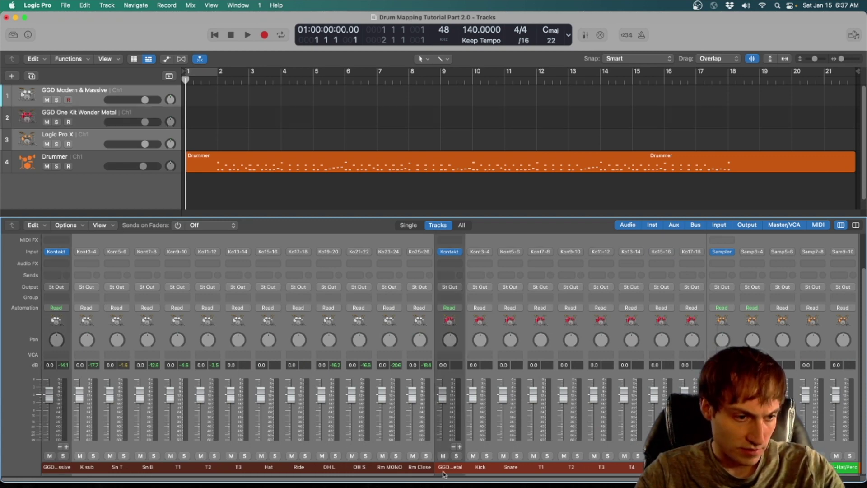
{"action": "scroll", "coordinate": [618, 479], "scroll_direction": "right", "scroll_amount": 3}
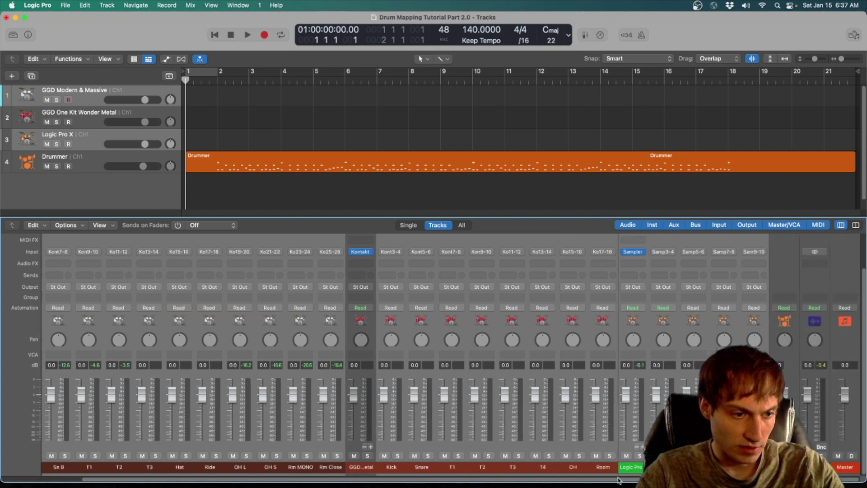
{"action": "left_click", "coordinate": [627, 448]}
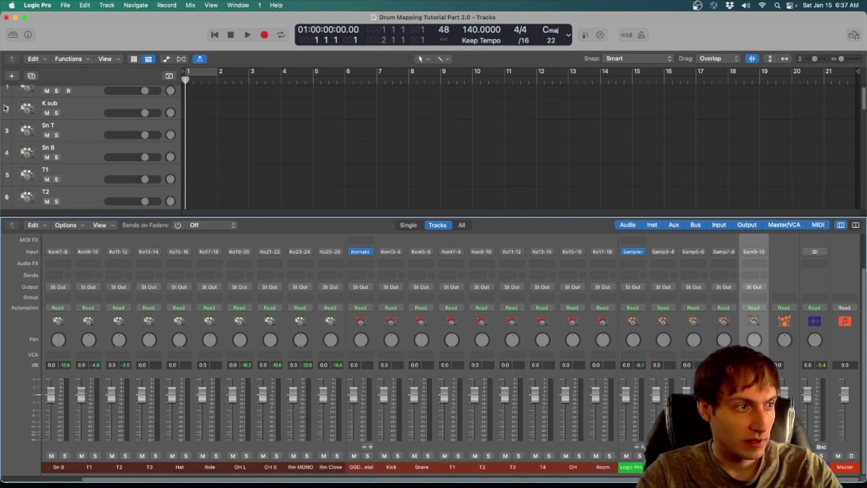
Give the K sub track a kick-drum icon
{"action": "scroll", "coordinate": [28, 116], "scroll_direction": "up", "scroll_amount": 1}
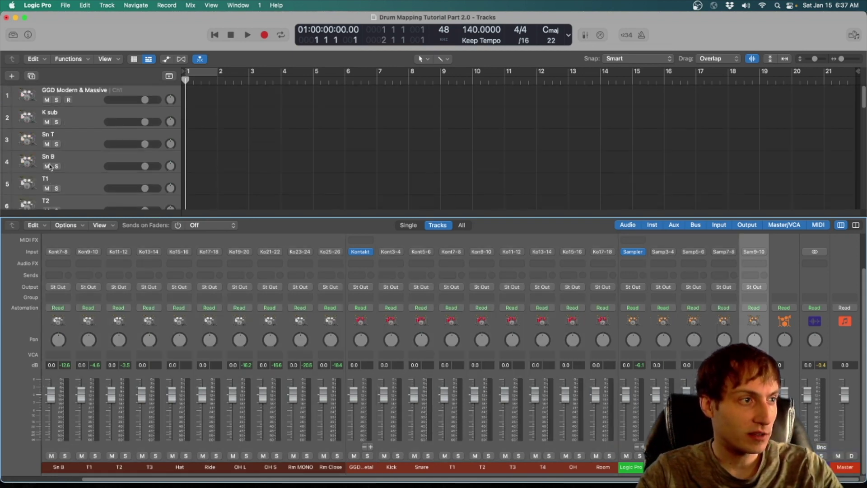
{"action": "scroll", "coordinate": [51, 122], "scroll_direction": "down", "scroll_amount": 5}
{"action": "scroll", "coordinate": [51, 122], "scroll_direction": "up", "scroll_amount": 4}
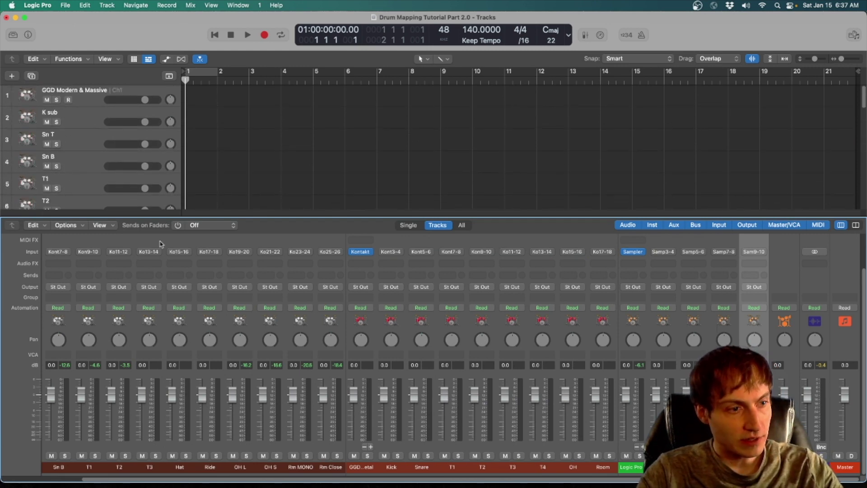
{"action": "left_click_drag", "start_coordinate": [491, 480], "coordinate": [191, 479]}
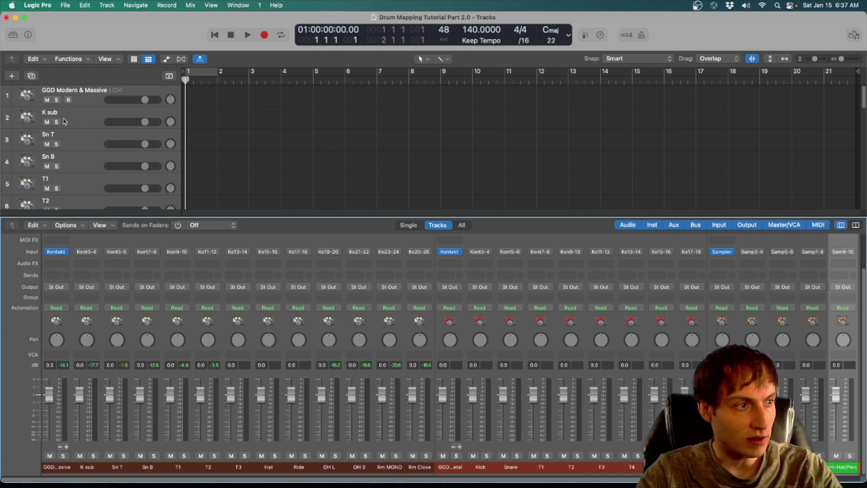
{"action": "left_click", "coordinate": [27, 118]}
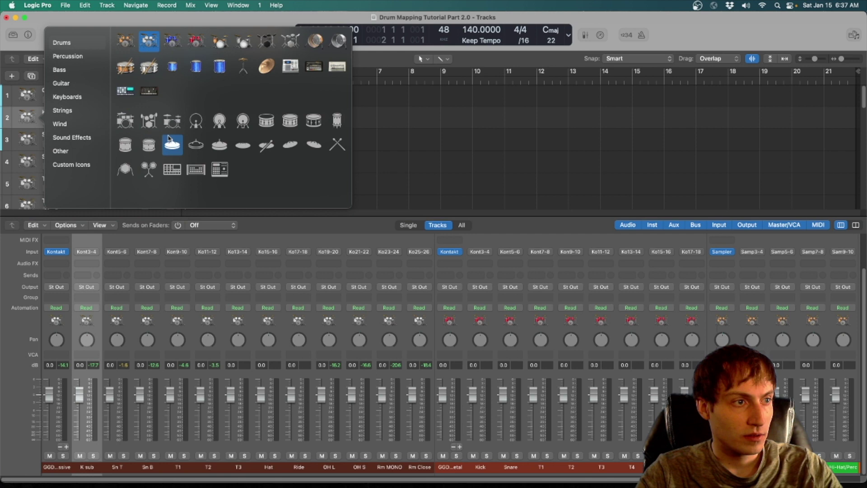
{"action": "left_click", "coordinate": [198, 119]}
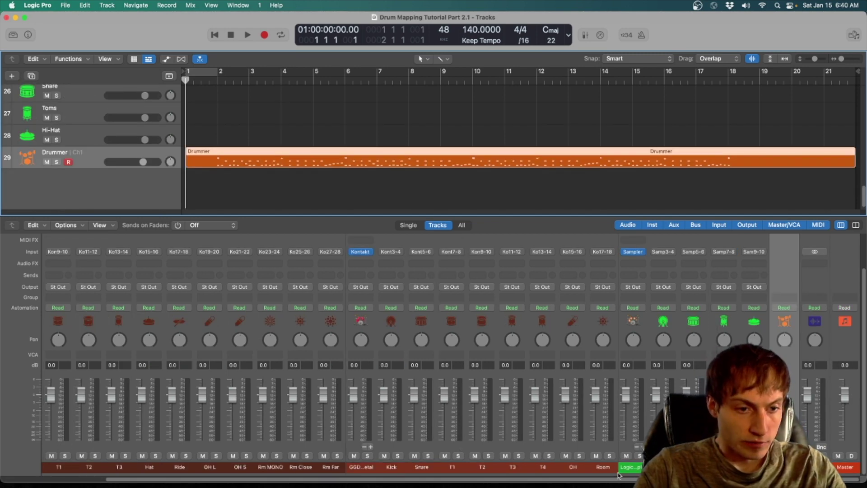
Check the GGD Modern & Massive, One Kit Wonder Metal, Logic Pro X and Drummer tracks
{"action": "scroll", "coordinate": [433, 353], "scroll_direction": "left", "scroll_amount": 4}
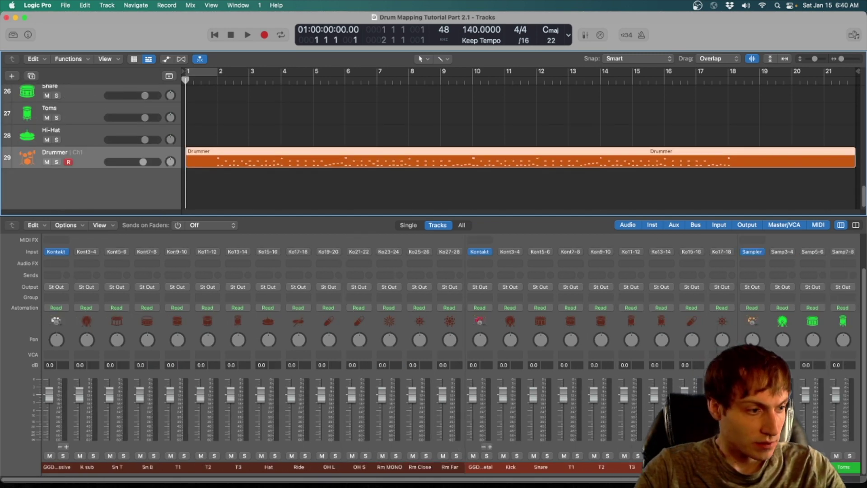
{"action": "left_click", "coordinate": [51, 451]}
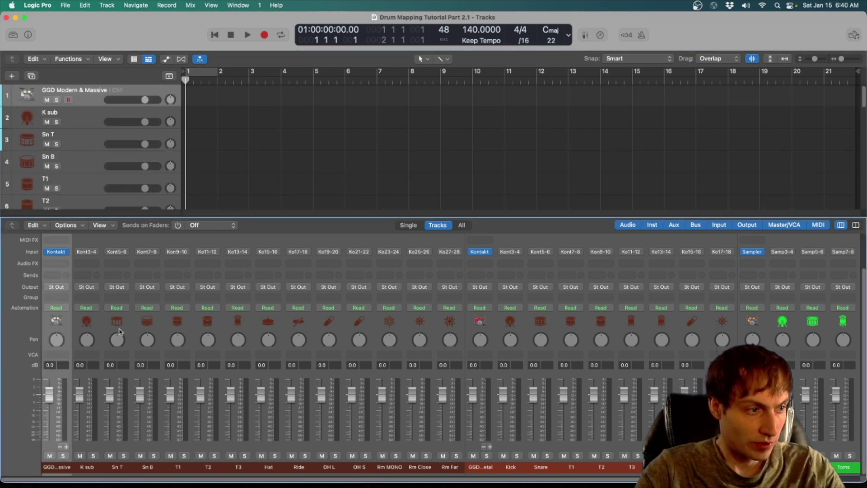
{"action": "left_click", "coordinate": [475, 447]}
{"action": "scroll", "coordinate": [479, 482], "scroll_direction": "right", "scroll_amount": 4}
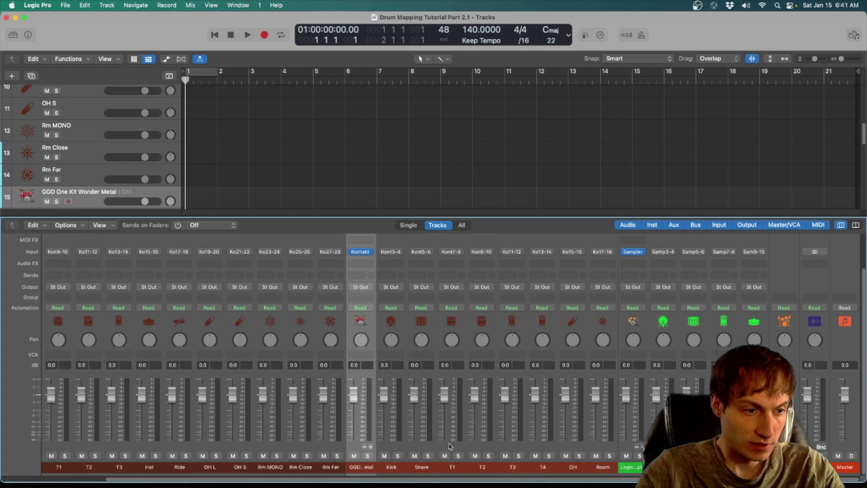
{"action": "left_click", "coordinate": [632, 448]}
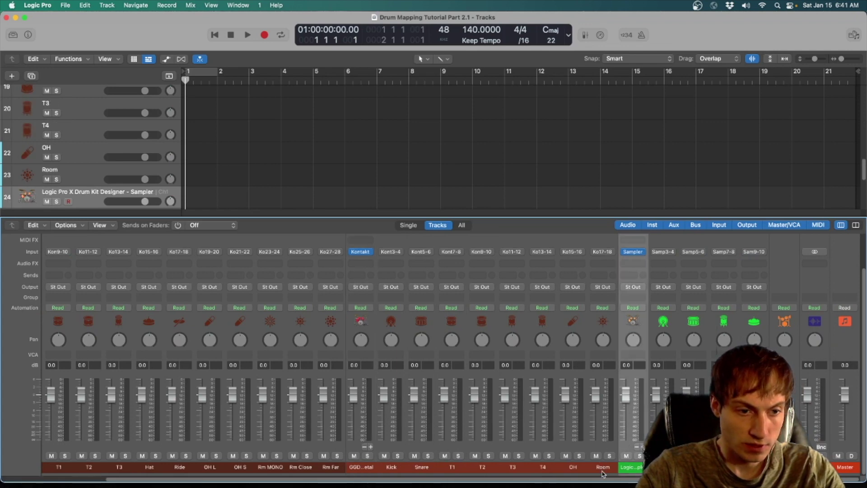
{"action": "left_click", "coordinate": [785, 321]}
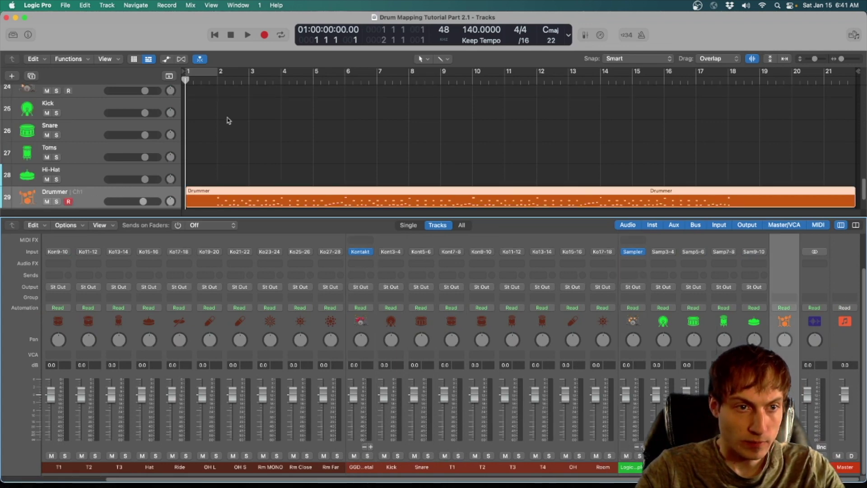
{"action": "scroll", "coordinate": [235, 128], "scroll_direction": "down", "scroll_amount": 2}
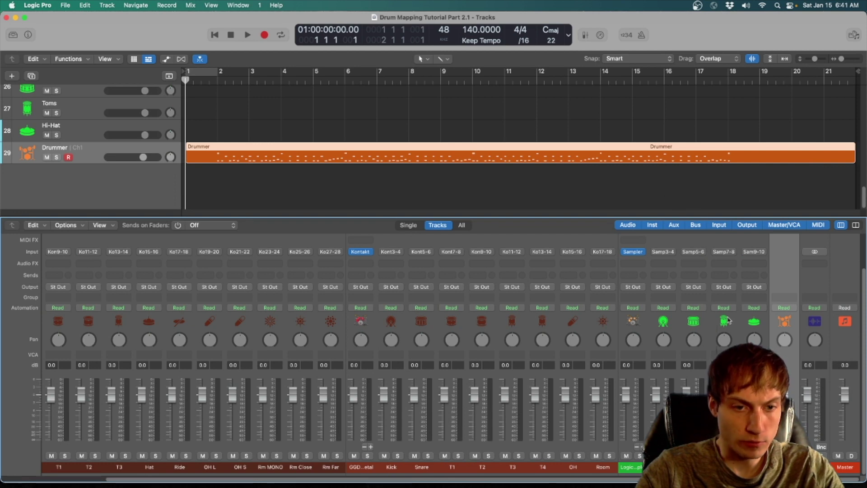
{"action": "scroll", "coordinate": [434, 352], "scroll_direction": "left", "scroll_amount": 4}
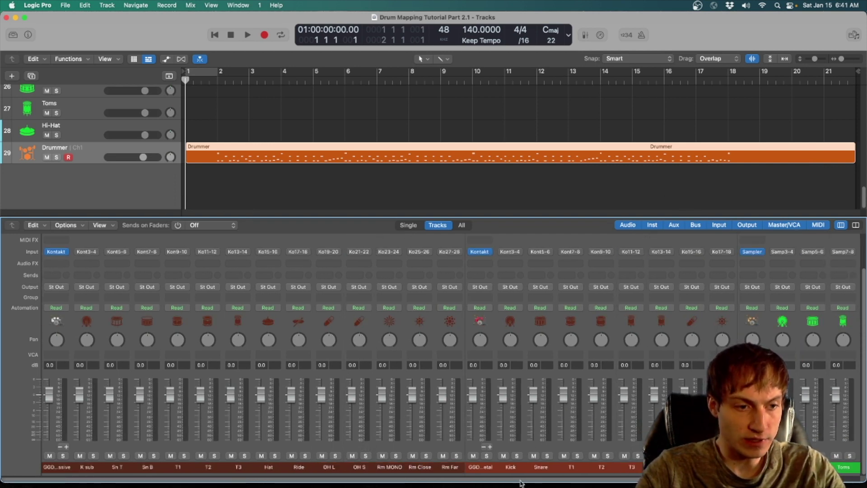
{"action": "scroll", "coordinate": [522, 478], "scroll_direction": "right", "scroll_amount": 4}
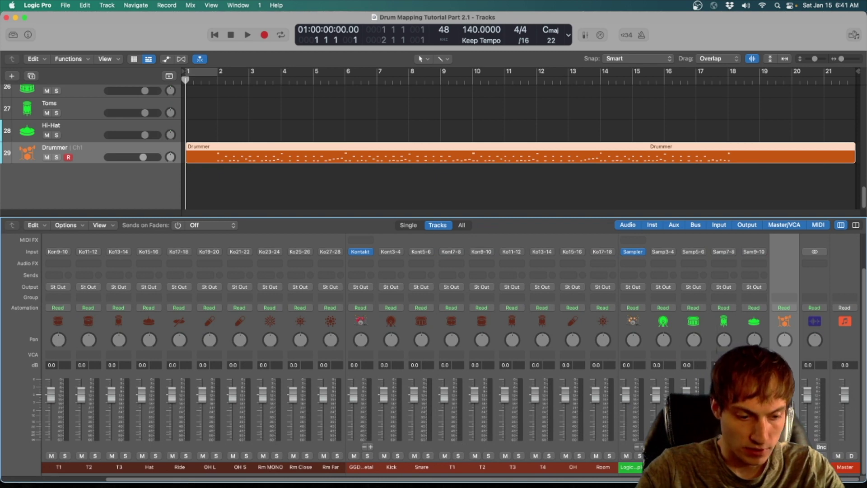
In the Environment, cable the Drummer object to the first kit, keeping the existing port setting
{"action": "key", "text": "super+0"}
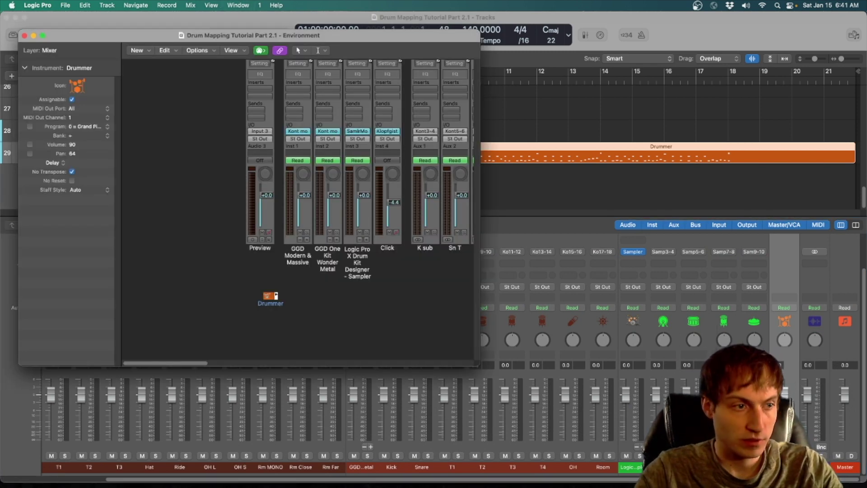
{"action": "left_click_drag", "start_coordinate": [443, 35], "coordinate": [638, 82]}
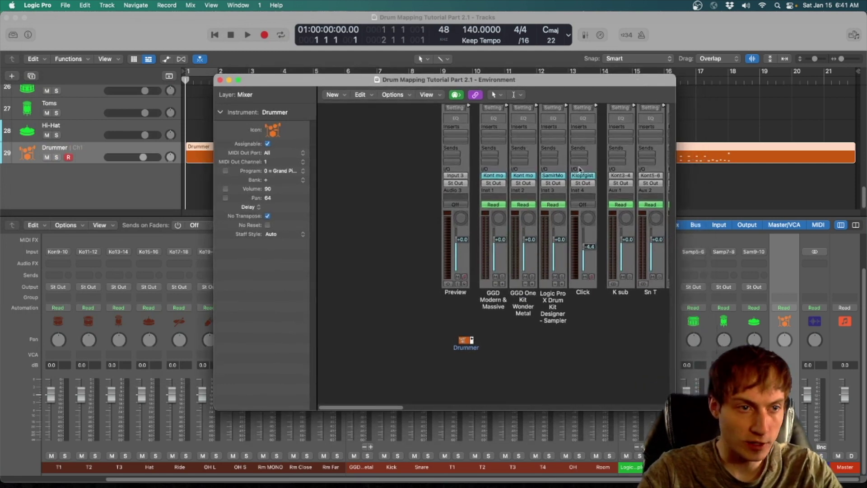
{"action": "left_click_drag", "start_coordinate": [583, 83], "coordinate": [466, 74]}
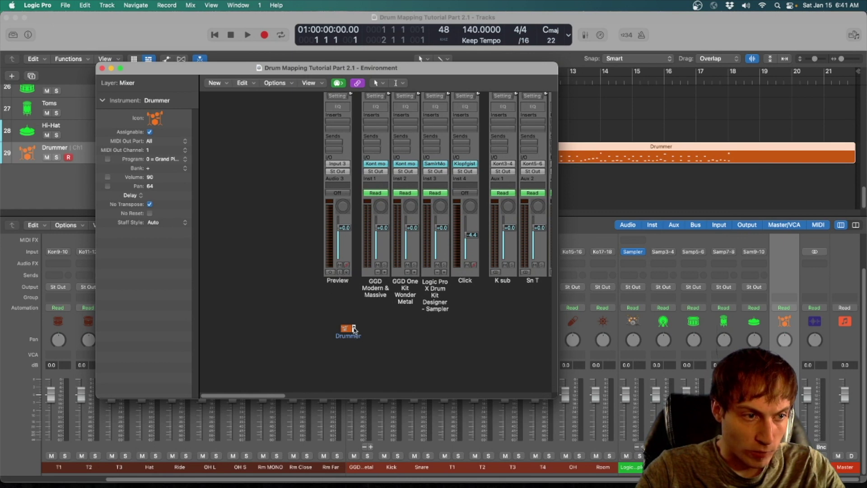
{"action": "left_click_drag", "start_coordinate": [355, 327], "coordinate": [375, 272]}
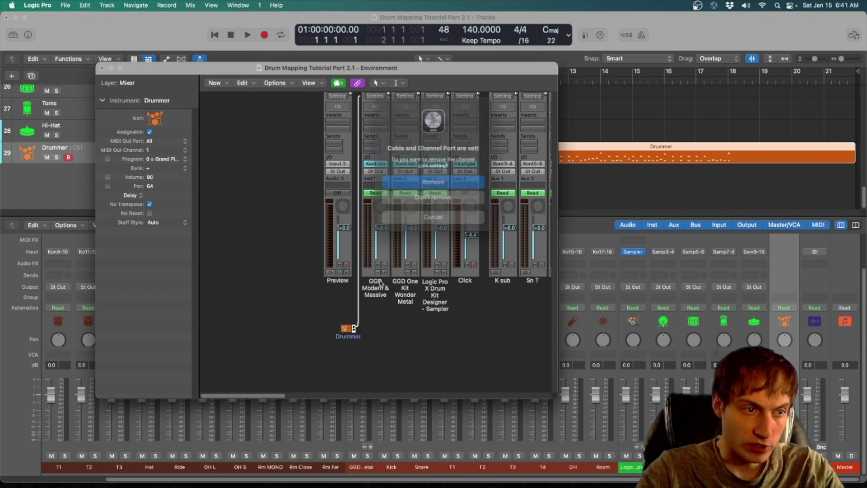
{"action": "left_click", "coordinate": [433, 197]}
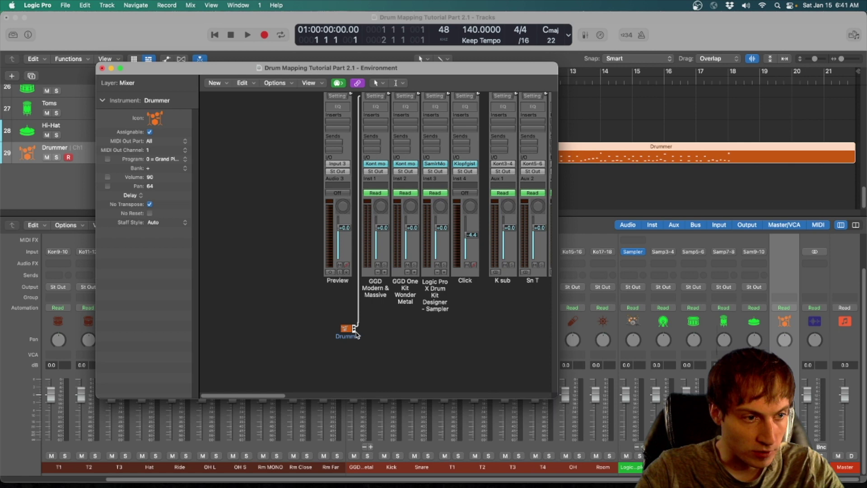
{"action": "left_click", "coordinate": [355, 334]}
Reposition the Drummer object and cable it to GGD One Kit Wonder Metal
{"action": "left_click_drag", "start_coordinate": [366, 333], "coordinate": [411, 266]}
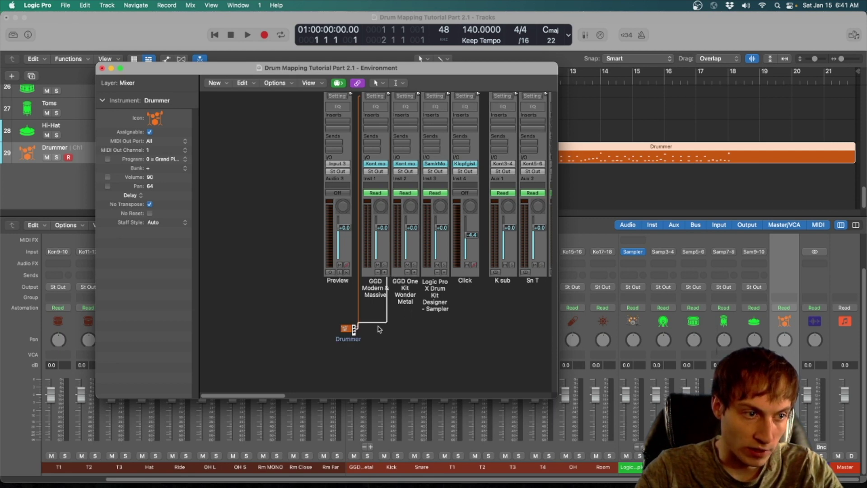
{"action": "mouse_move", "coordinate": [354, 333]}
{"action": "left_mouse_down"}
{"action": "mouse_move", "coordinate": [364, 335]}
{"action": "mouse_move", "coordinate": [355, 338]}
{"action": "left_mouse_up"}
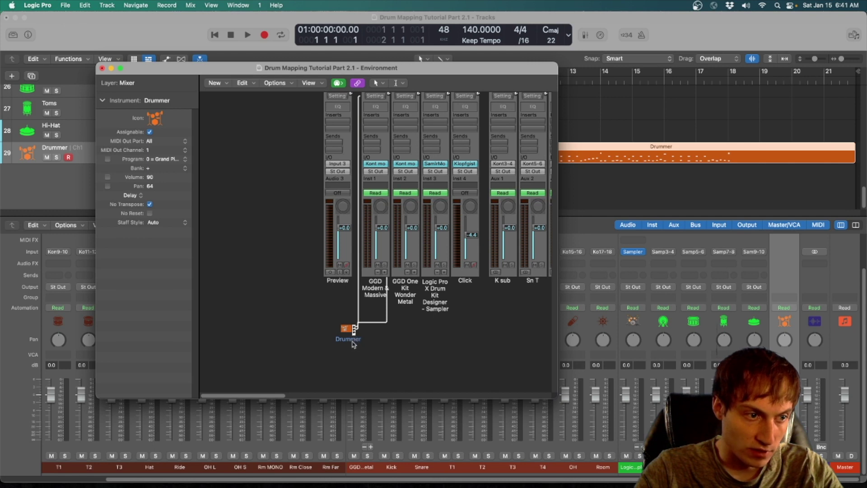
{"action": "left_click", "coordinate": [354, 345]}
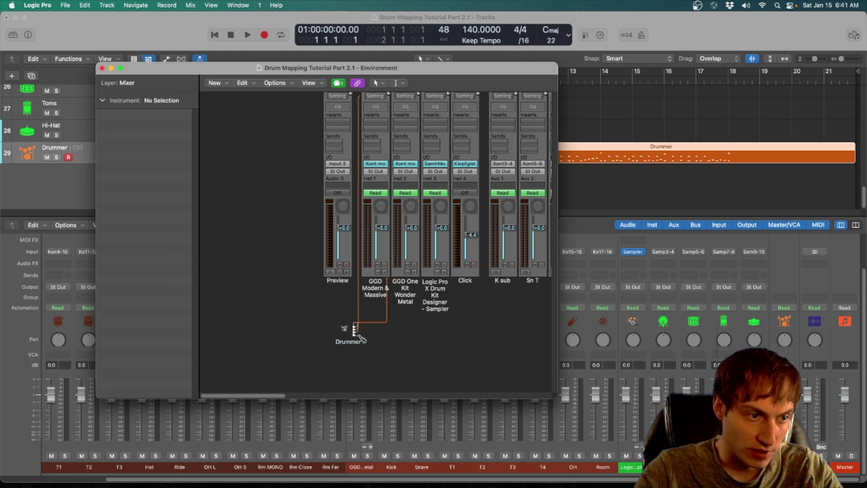
{"action": "left_click", "coordinate": [354, 332]}
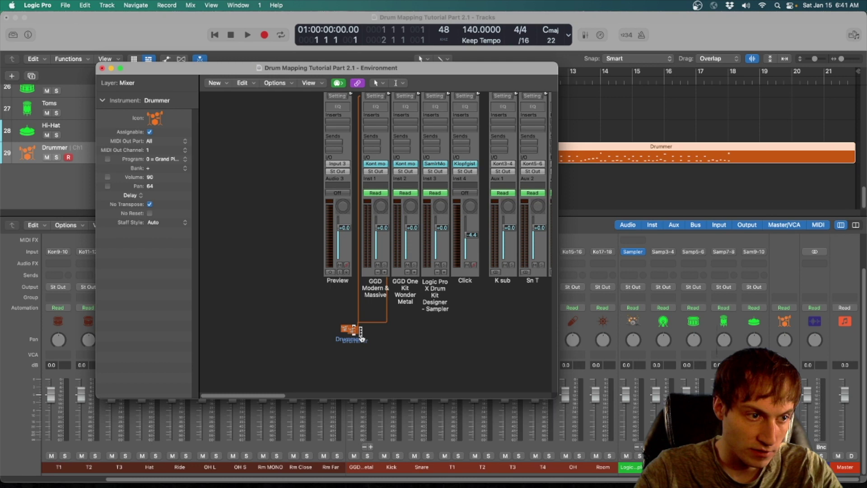
{"action": "left_click_drag", "start_coordinate": [360, 338], "coordinate": [356, 342]}
{"action": "left_click", "coordinate": [355, 345]}
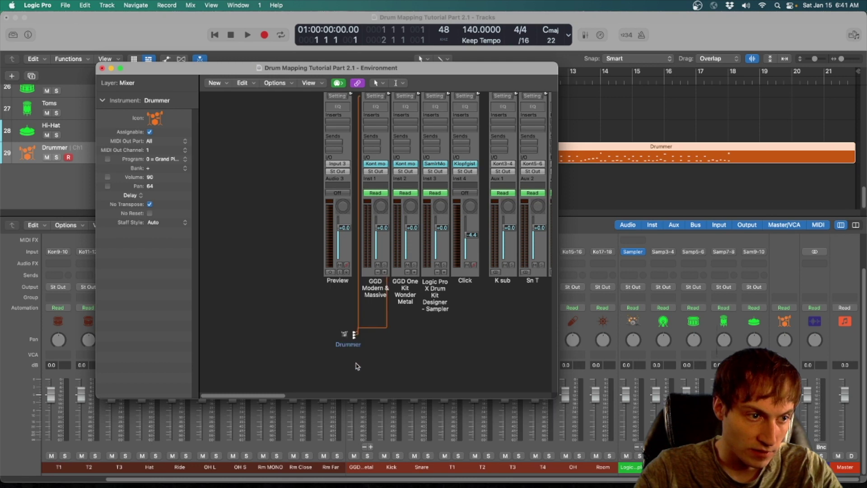
{"action": "left_click", "coordinate": [354, 340]}
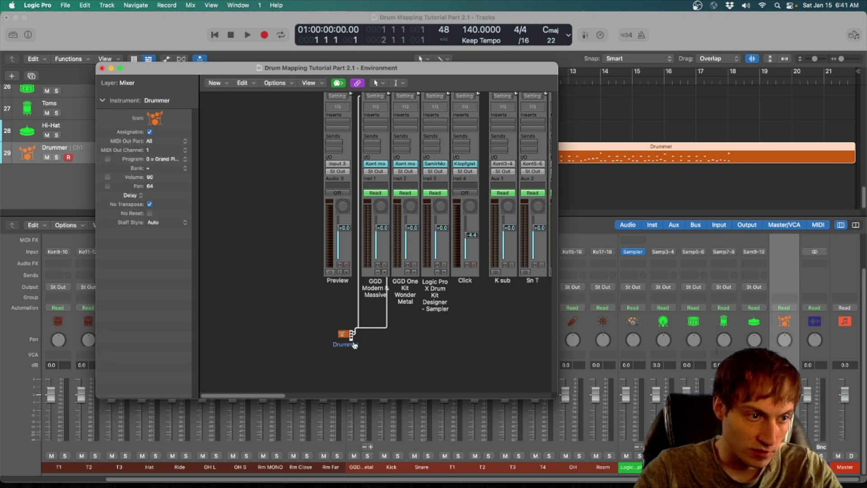
{"action": "left_click", "coordinate": [355, 360]}
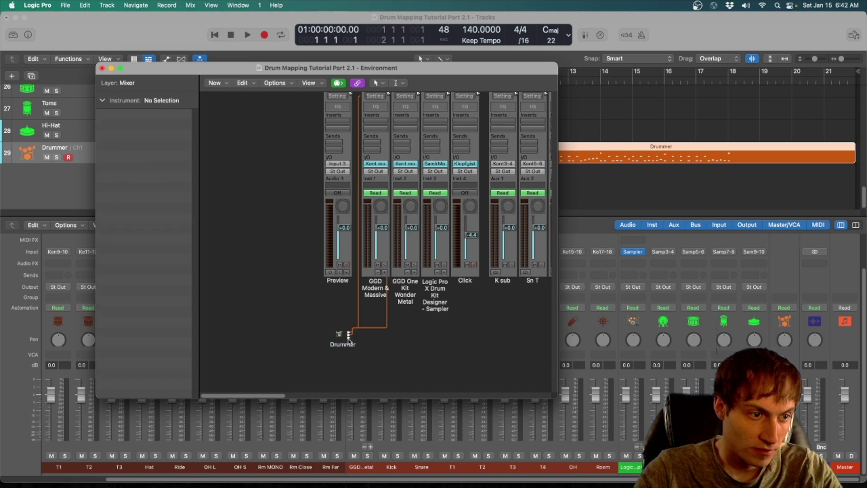
{"action": "left_click_drag", "start_coordinate": [349, 338], "coordinate": [439, 269]}
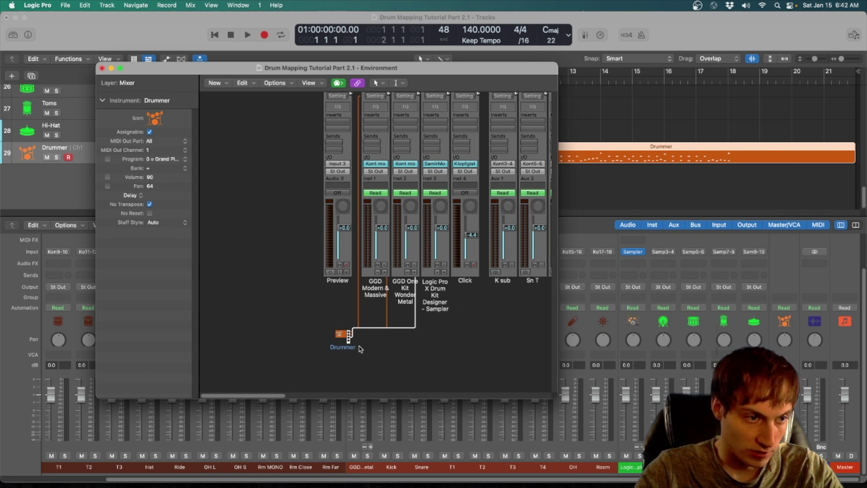
{"action": "left_click", "coordinate": [388, 356]}
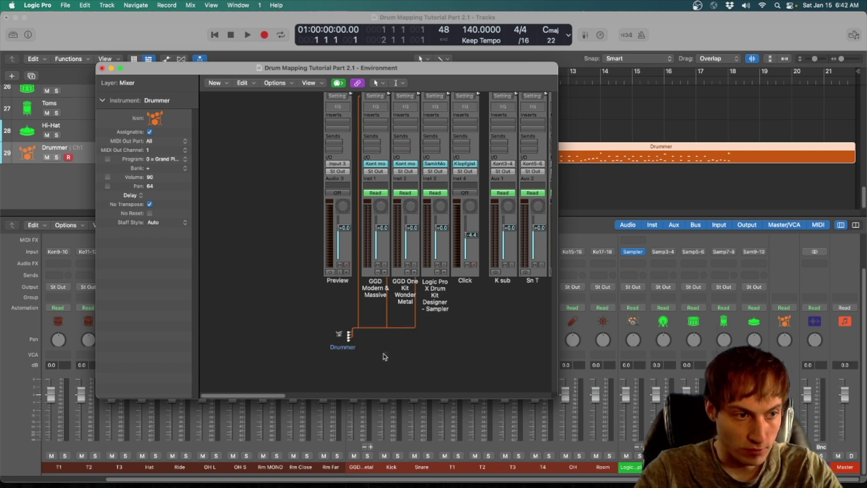
{"action": "left_click", "coordinate": [339, 335]}
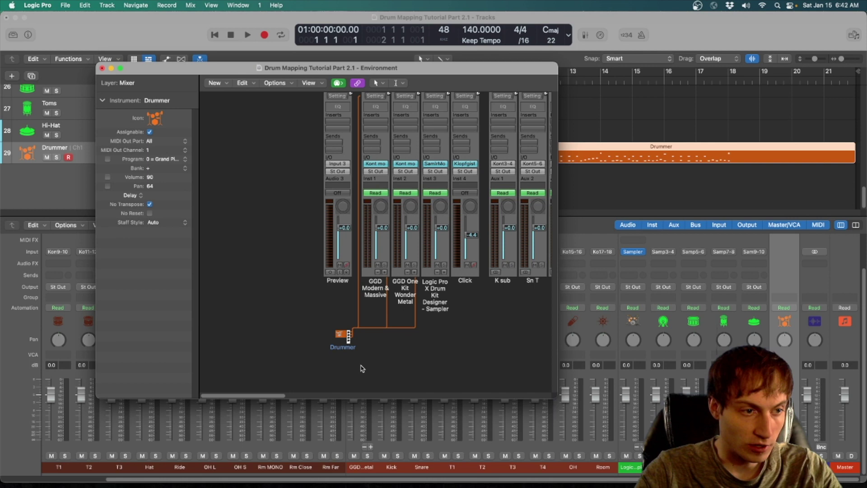
Open the Drummer's Mapped Instrument window, enlarge it, and select the lowest Kick mapping
{"action": "double_click", "coordinate": [339, 336]}
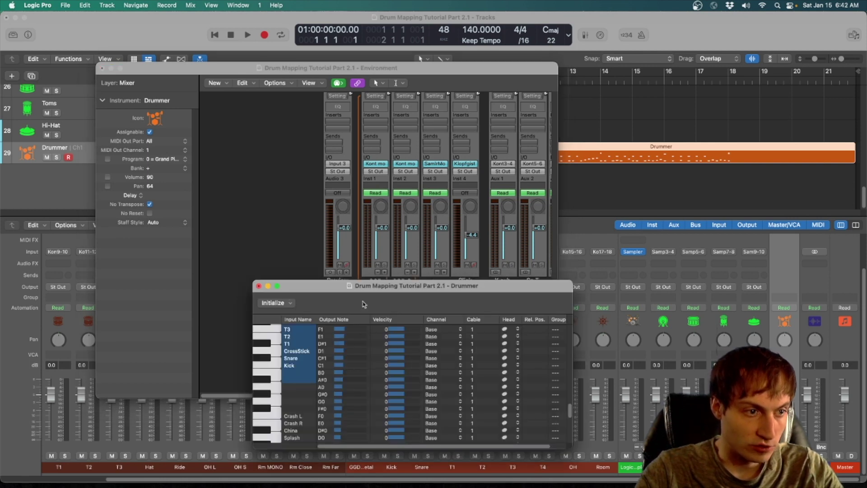
{"action": "left_click_drag", "start_coordinate": [370, 286], "coordinate": [355, 51]}
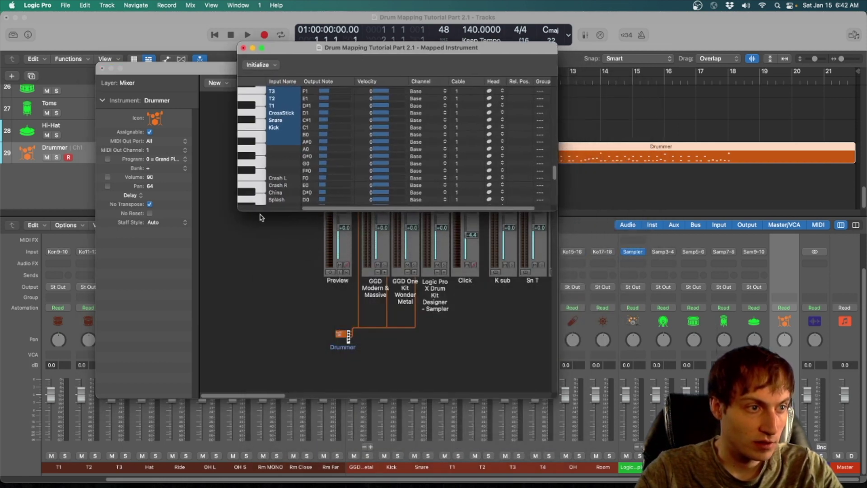
{"action": "left_click_drag", "start_coordinate": [246, 211], "coordinate": [225, 445]}
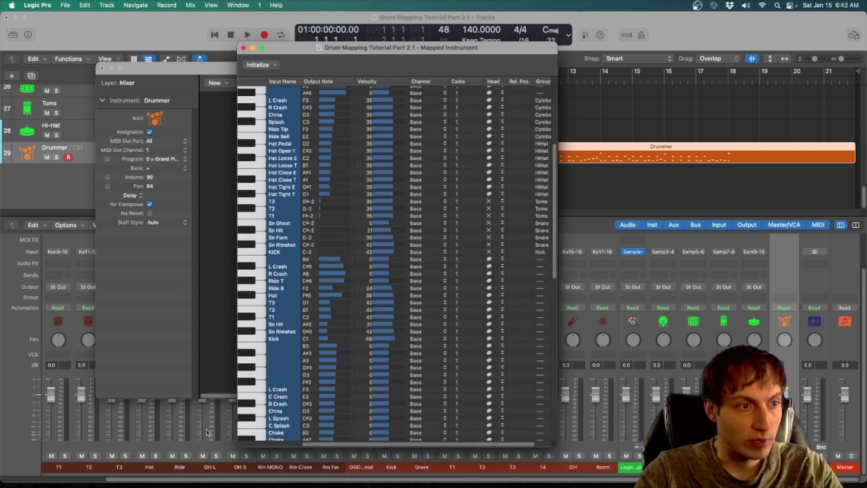
{"action": "scroll", "coordinate": [368, 271], "scroll_direction": "down", "scroll_amount": 10}
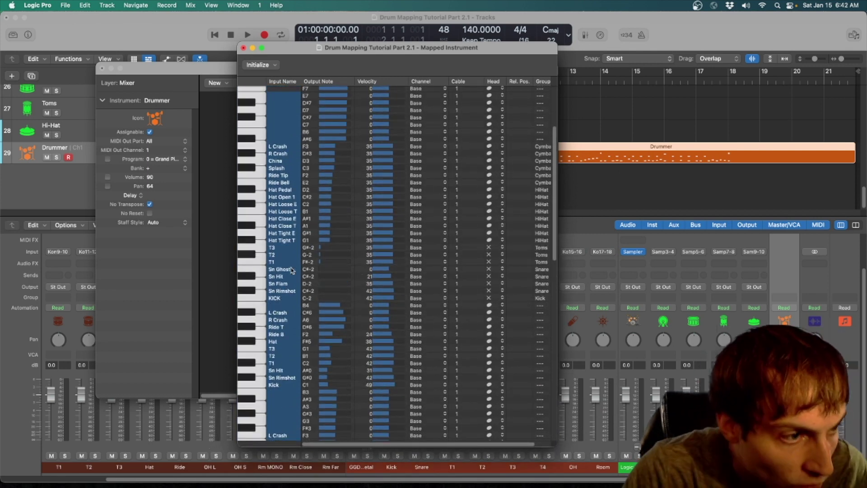
{"action": "scroll", "coordinate": [291, 271], "scroll_direction": "up", "scroll_amount": 3}
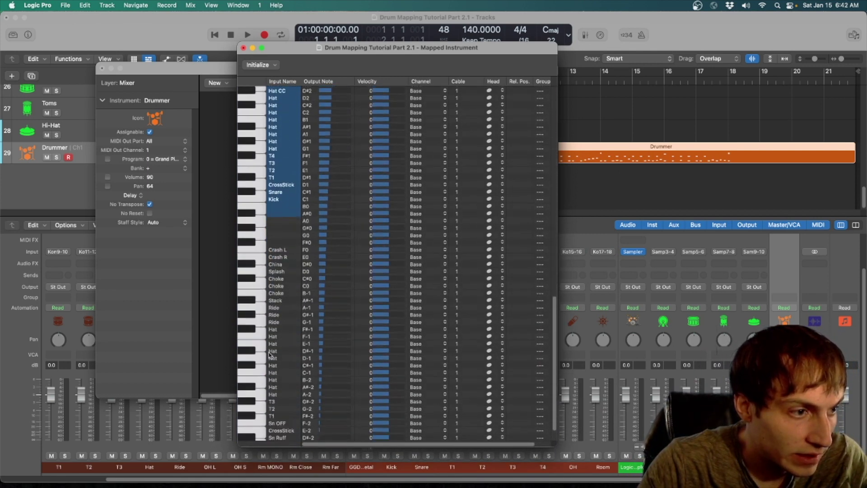
{"action": "scroll", "coordinate": [308, 303], "scroll_direction": "down", "scroll_amount": 4}
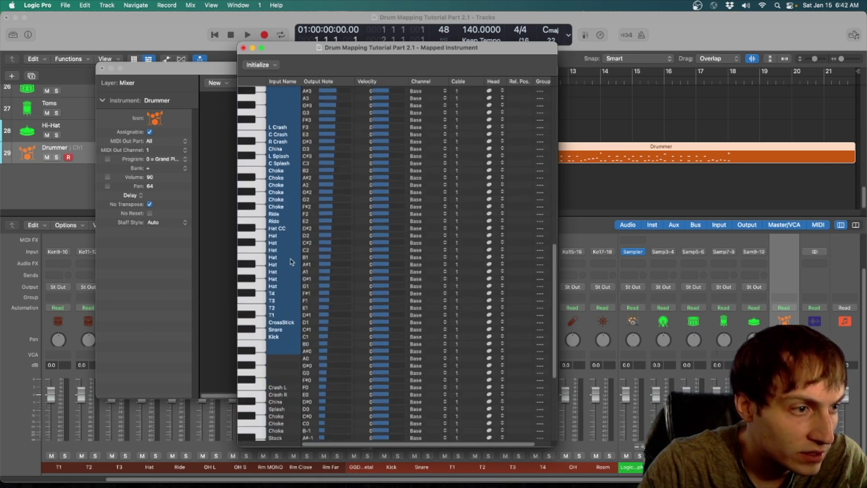
{"action": "scroll", "coordinate": [267, 331], "scroll_direction": "down", "scroll_amount": 7}
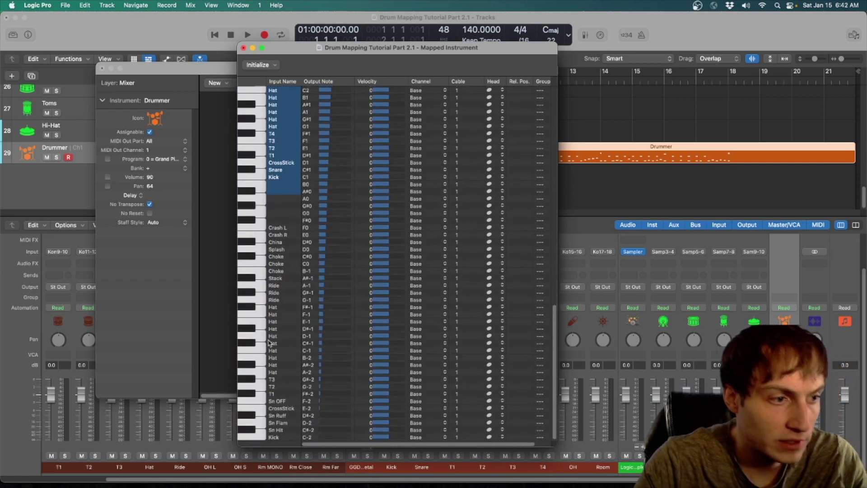
{"action": "left_click", "coordinate": [263, 439]}
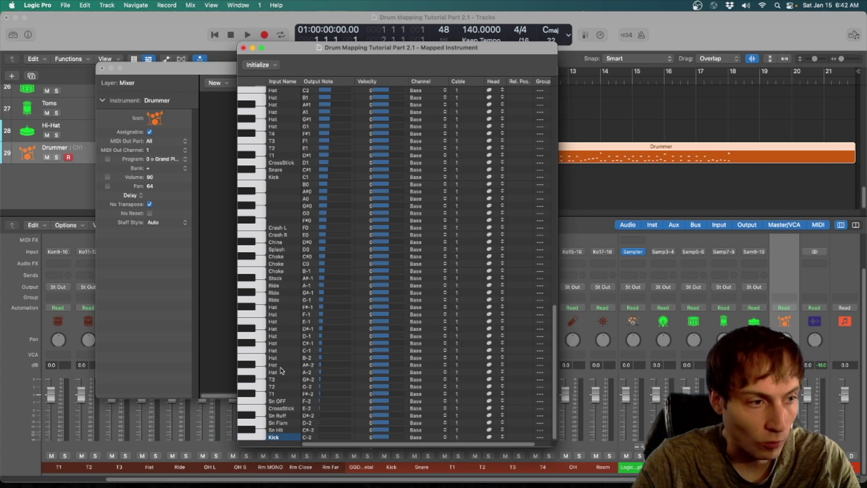
Route the second kit's mappings from Kick to L Crash to cable 2 and test the Kick
{"action": "scroll", "coordinate": [281, 258], "scroll_direction": "up", "scroll_amount": 5}
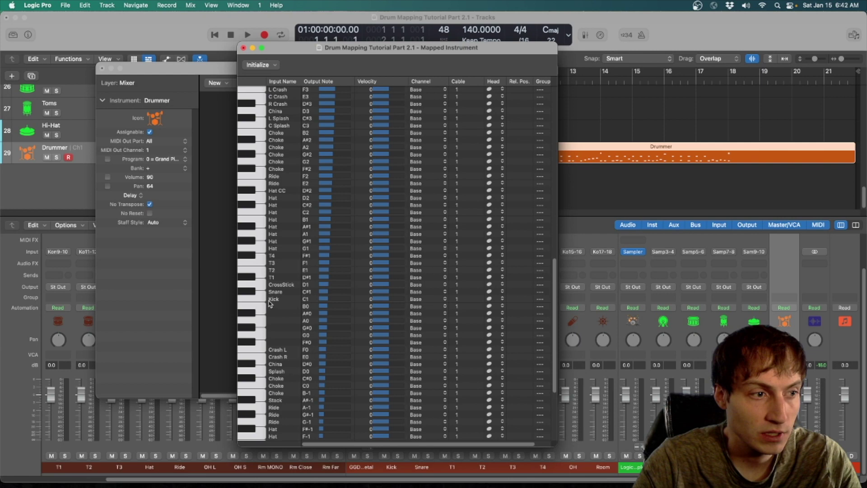
{"action": "scroll", "coordinate": [257, 300], "scroll_direction": "up", "scroll_amount": 3}
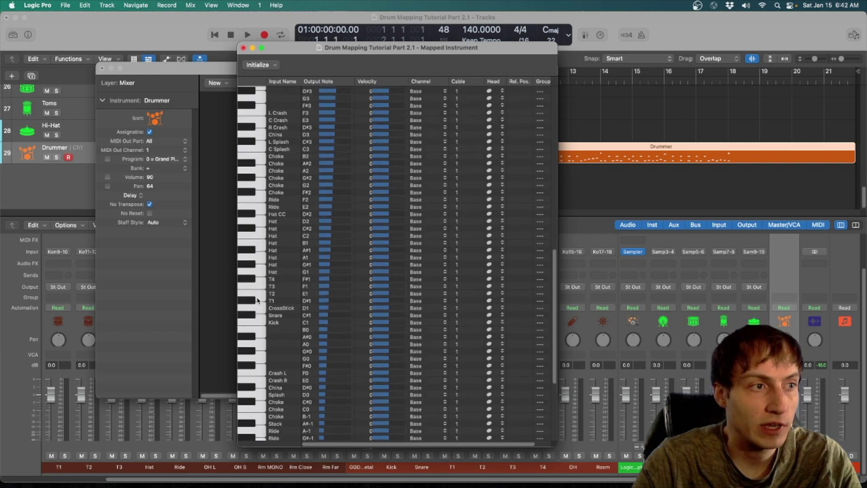
{"action": "mouse_move", "coordinate": [264, 317]}
{"action": "left_mouse_down"}
{"action": "mouse_move", "coordinate": [259, 114]}
{"action": "mouse_move", "coordinate": [259, 325]}
{"action": "left_mouse_up"}
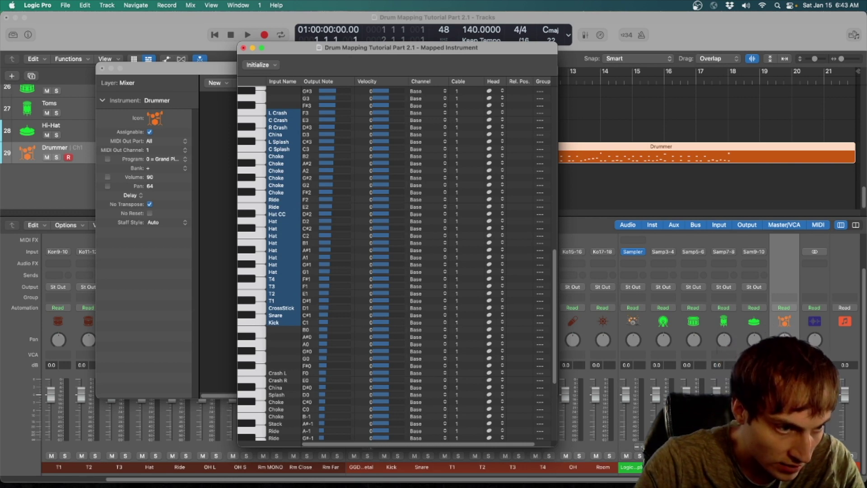
{"action": "left_click_drag", "start_coordinate": [457, 323], "coordinate": [457, 319]}
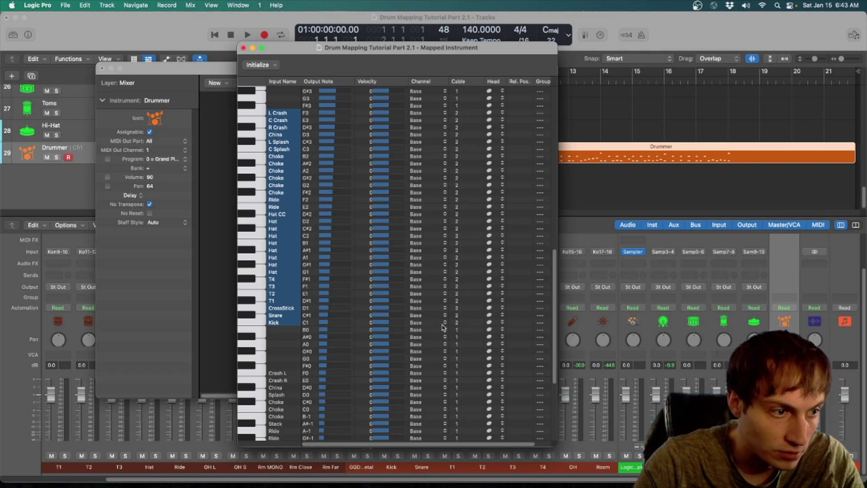
{"action": "left_click", "coordinate": [264, 323]}
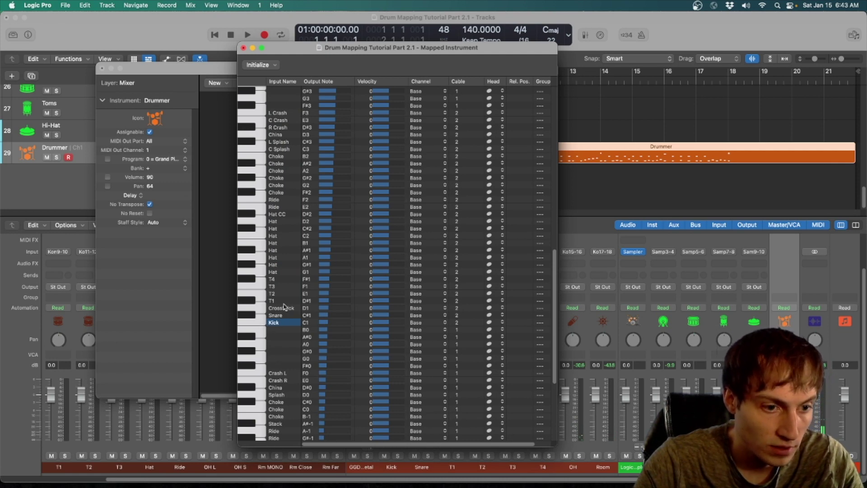
Set the cable of the third kit's L Crash through Kick mappings to 3, then audition Kick
{"action": "scroll", "coordinate": [273, 310], "scroll_direction": "up", "scroll_amount": 3}
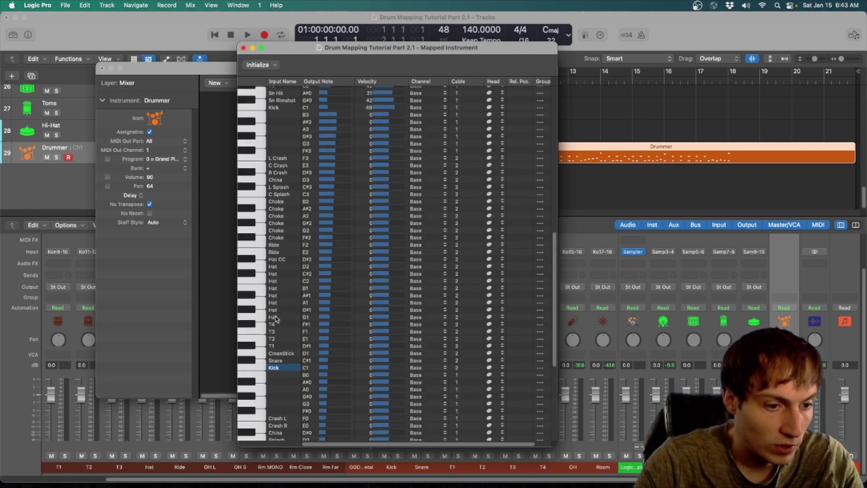
{"action": "scroll", "coordinate": [276, 319], "scroll_direction": "up", "scroll_amount": 4}
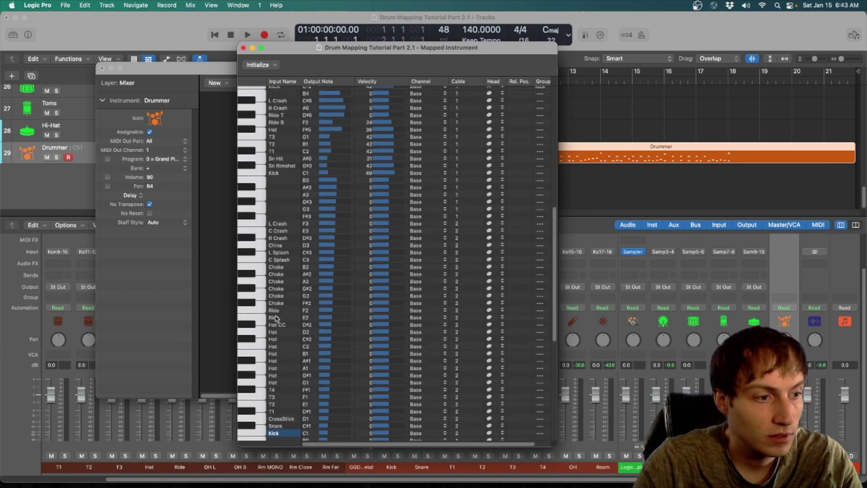
{"action": "scroll", "coordinate": [277, 319], "scroll_direction": "up", "scroll_amount": 5}
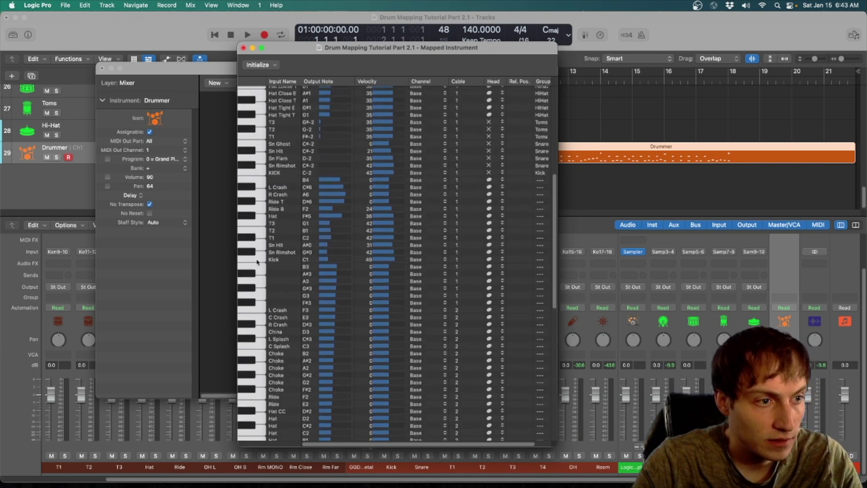
{"action": "left_click_drag", "start_coordinate": [262, 262], "coordinate": [259, 191]}
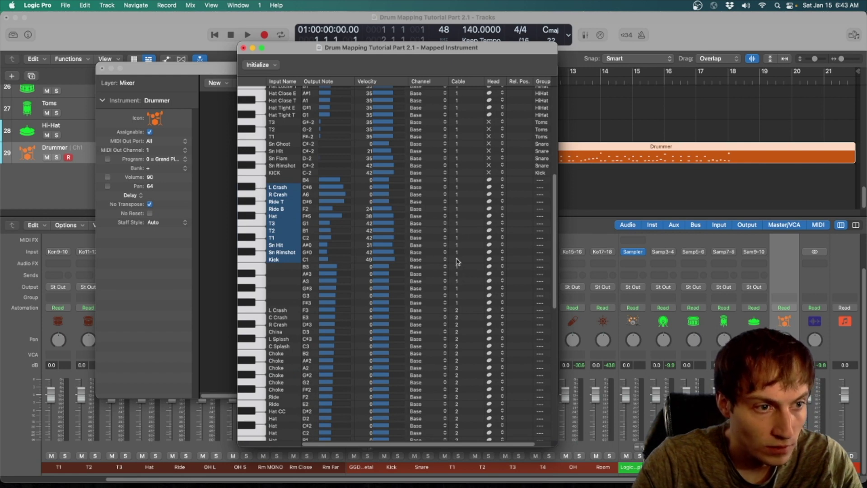
{"action": "left_click_drag", "start_coordinate": [457, 259], "coordinate": [457, 253]}
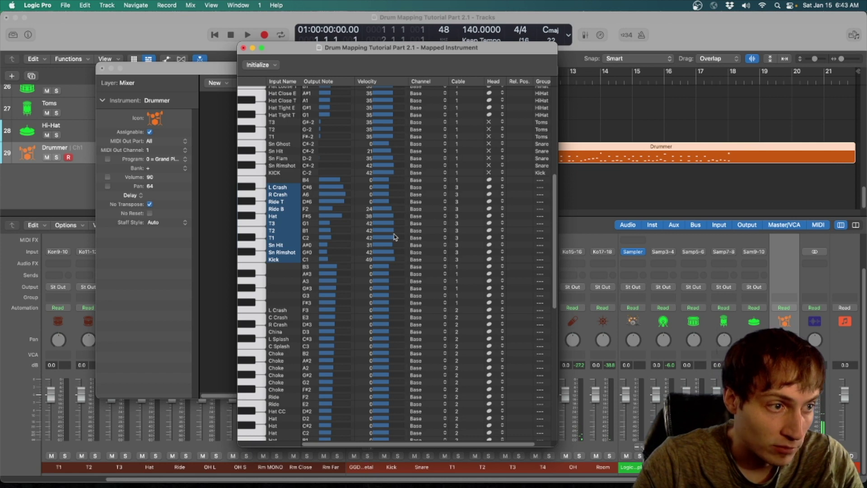
{"action": "left_click", "coordinate": [264, 261]}
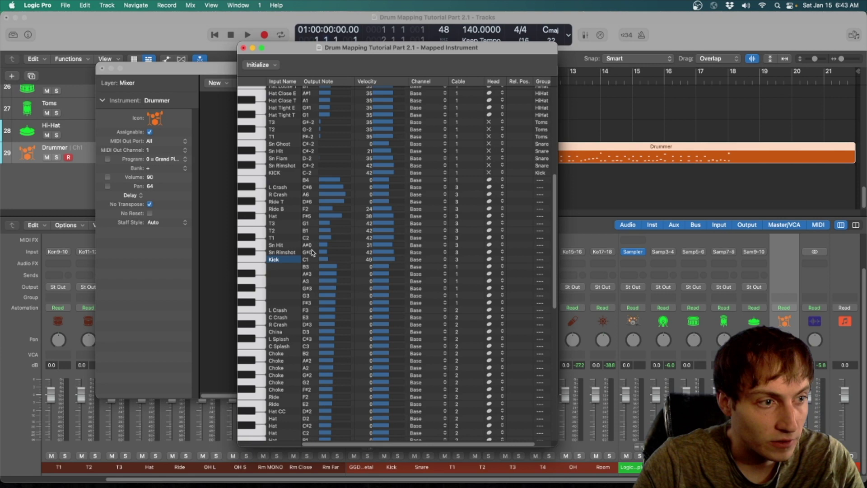
{"action": "key", "text": "Return"}
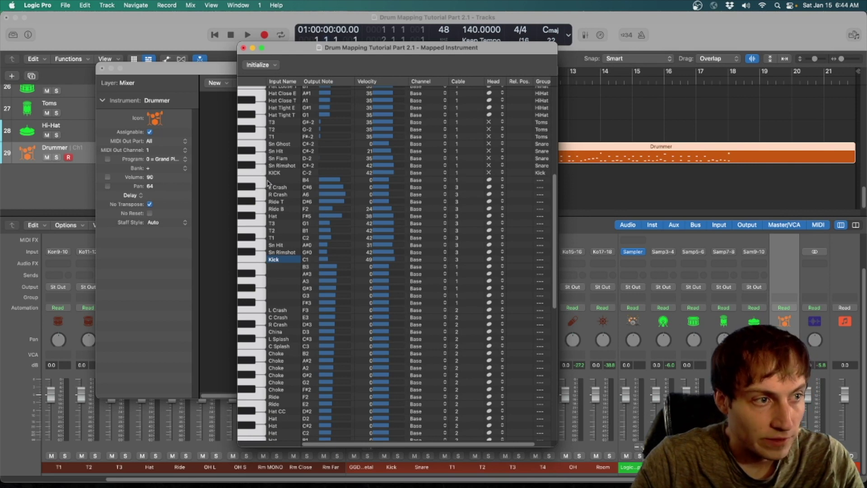
Audition the top kit's KICK, the C1 Kick and the Sn Rimshot notes
{"action": "scroll", "coordinate": [268, 183], "scroll_direction": "up", "scroll_amount": 6}
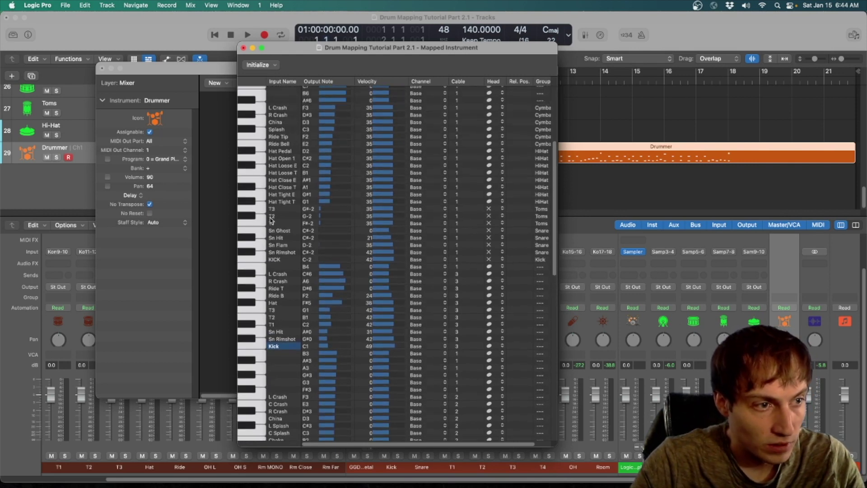
{"action": "left_click", "coordinate": [265, 261]}
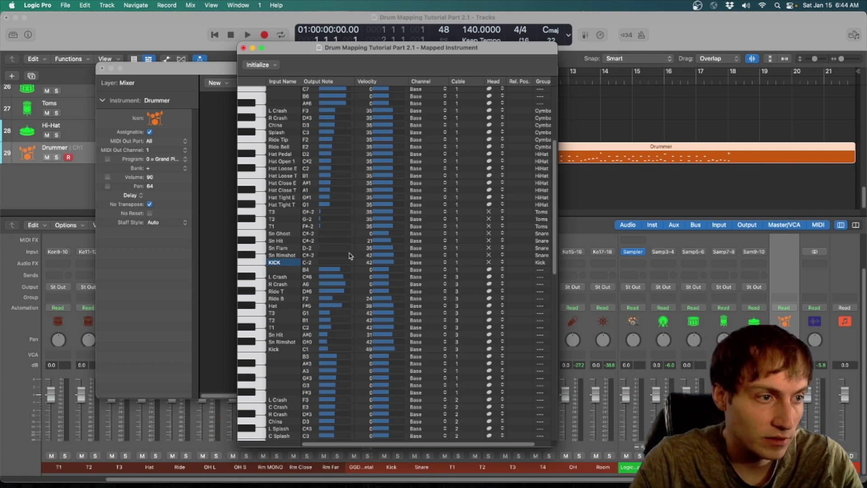
{"action": "scroll", "coordinate": [281, 168], "scroll_direction": "up", "scroll_amount": 2}
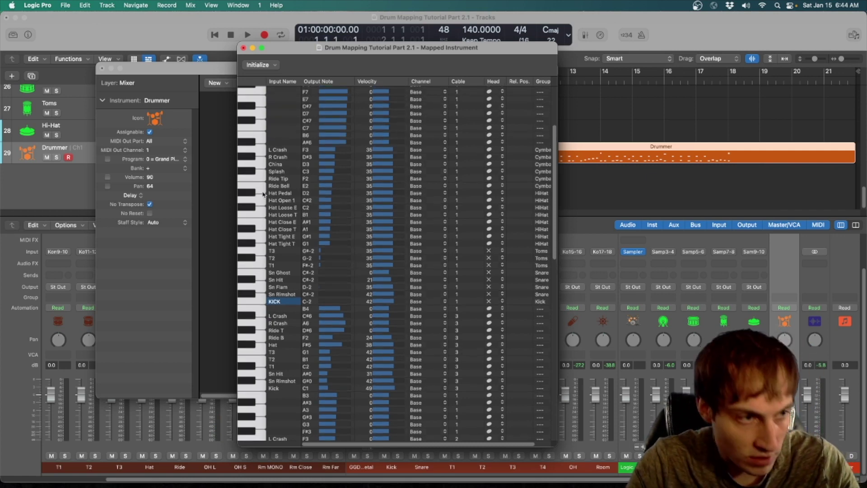
{"action": "left_click", "coordinate": [261, 388]}
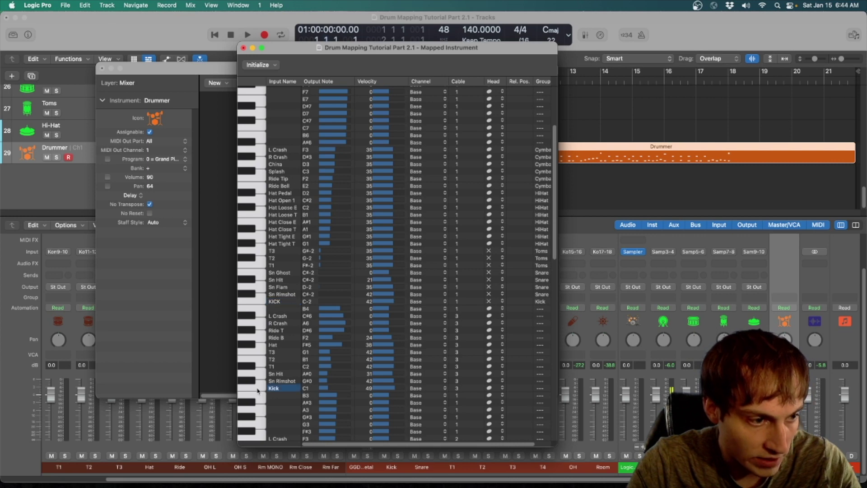
{"action": "left_click", "coordinate": [261, 294]}
{"action": "left_click", "coordinate": [263, 302]}
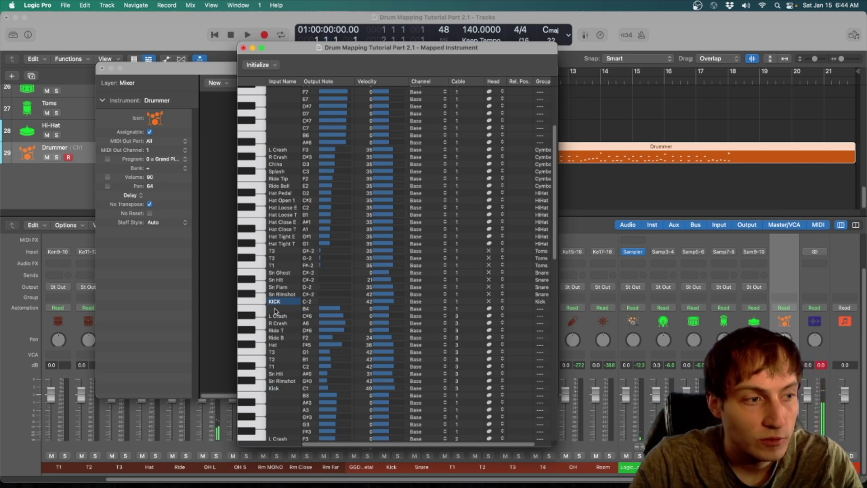
Put the L Crash through Hat Tight T rows on cable 2, then test KICK and Hat Tight T
{"action": "left_click_drag", "start_coordinate": [262, 301], "coordinate": [261, 252]}
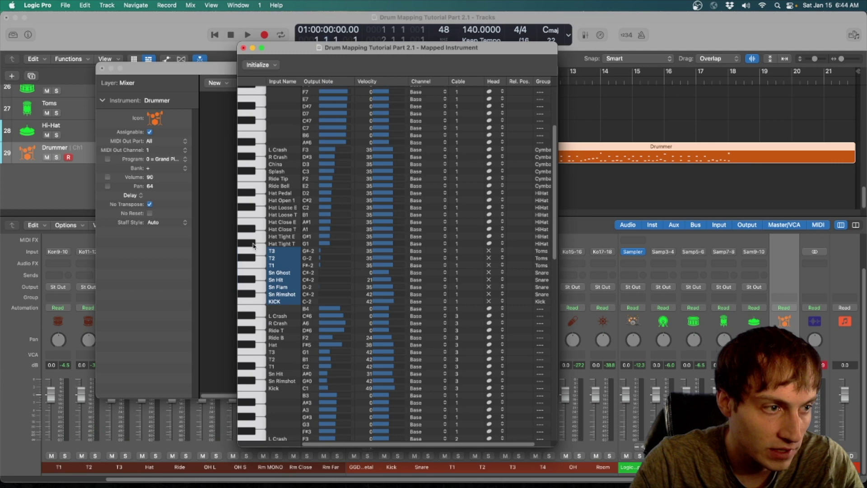
{"action": "left_click_drag", "start_coordinate": [247, 244], "coordinate": [247, 151]}
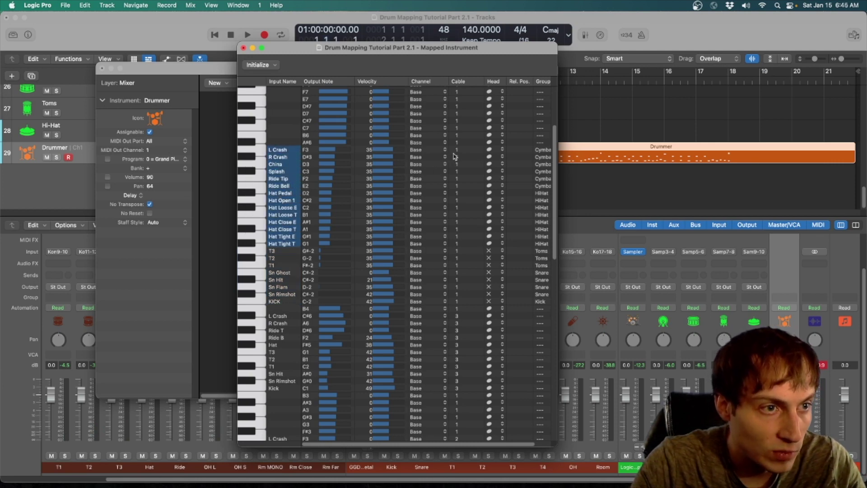
{"action": "left_click_drag", "start_coordinate": [458, 152], "coordinate": [459, 147]}
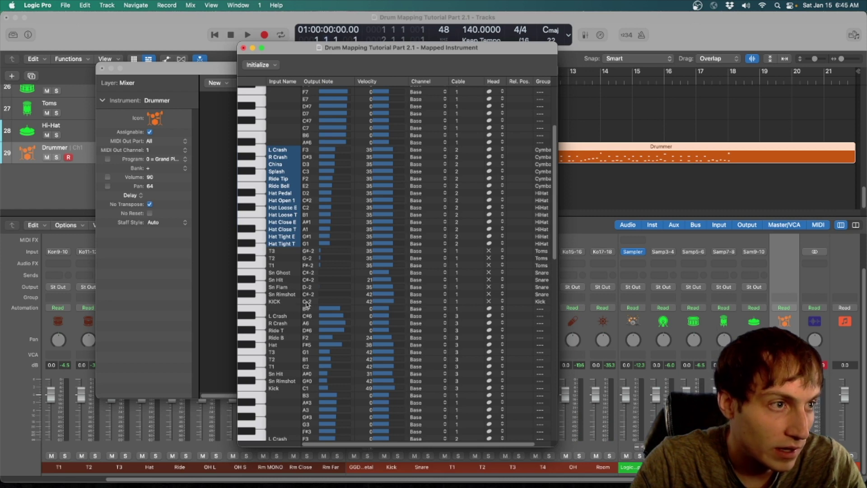
{"action": "left_click", "coordinate": [274, 302]}
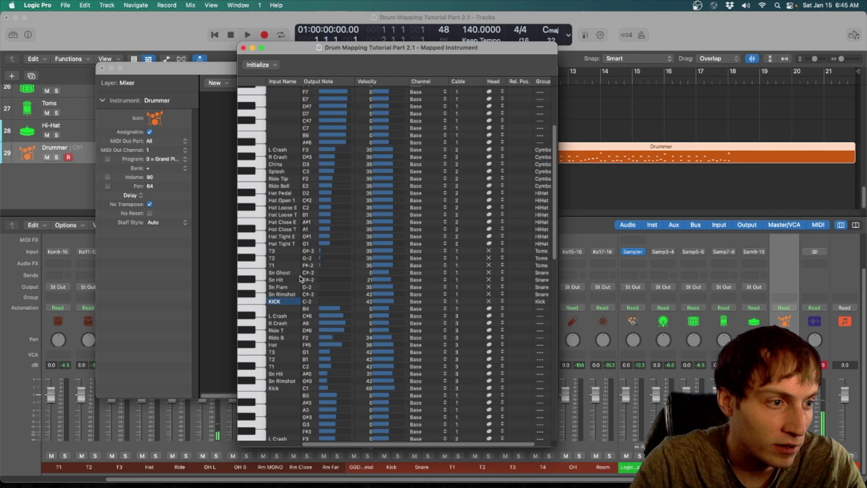
{"action": "left_click", "coordinate": [258, 245]}
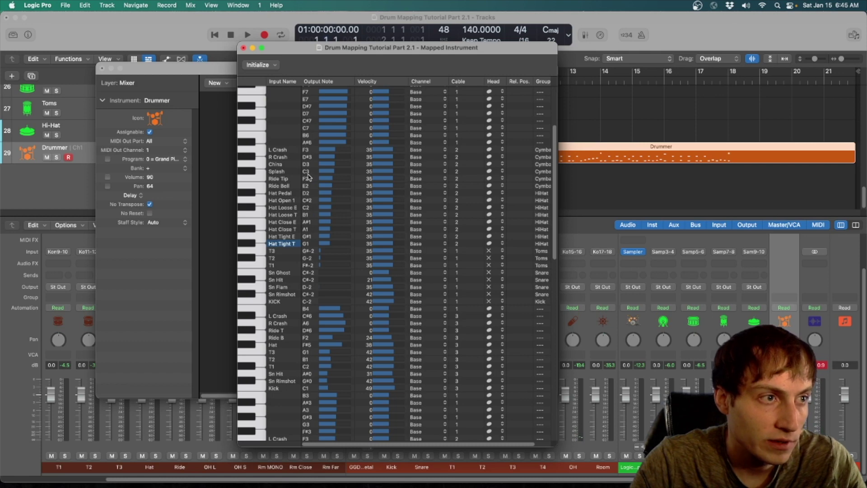
{"action": "scroll", "coordinate": [310, 257], "scroll_direction": "down", "scroll_amount": 10}
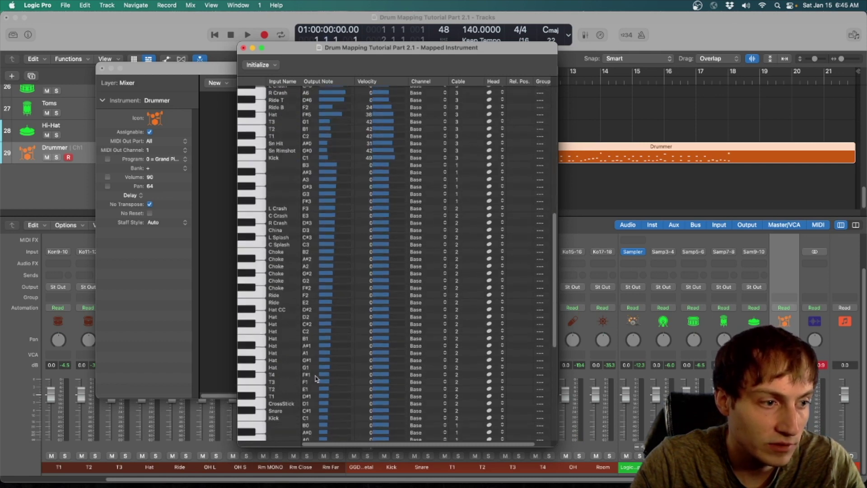
{"action": "scroll", "coordinate": [316, 378], "scroll_direction": "down", "scroll_amount": 10}
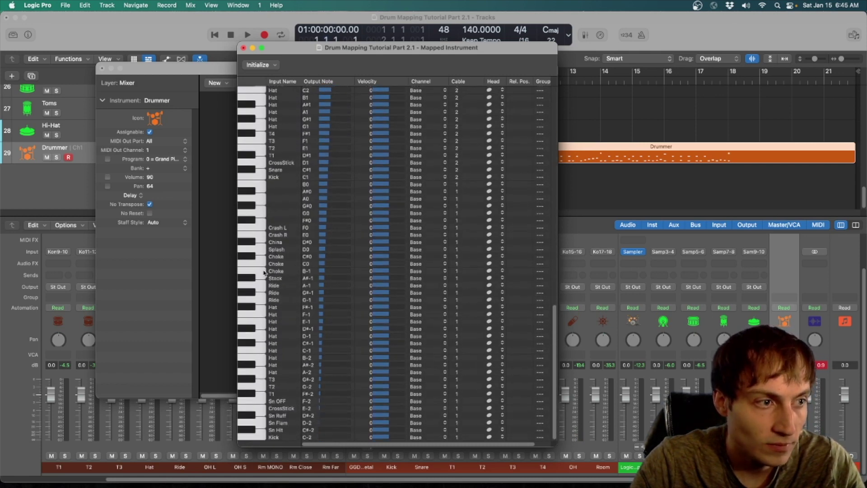
{"action": "scroll", "coordinate": [264, 272], "scroll_direction": "up", "scroll_amount": 20}
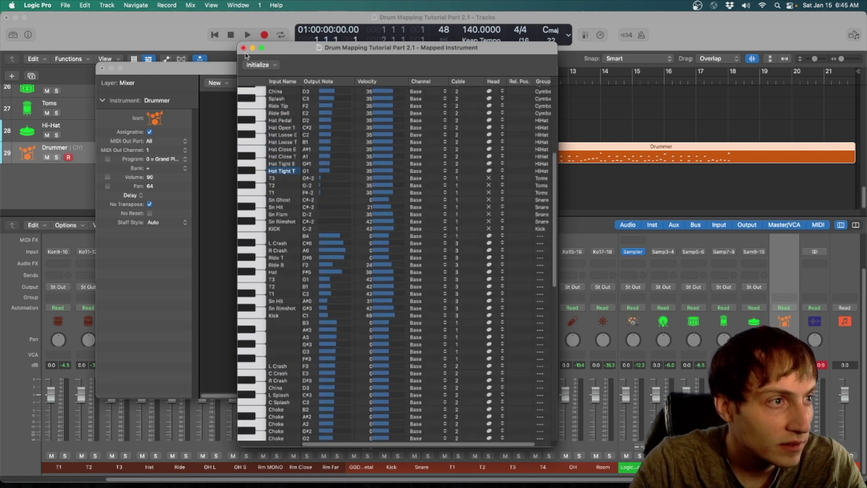
Close the mapping windows, open the Drummer region in the Piano Roll, and turn Collapse Mode off
{"action": "left_click", "coordinate": [244, 48]}
{"action": "left_click", "coordinate": [101, 68]}
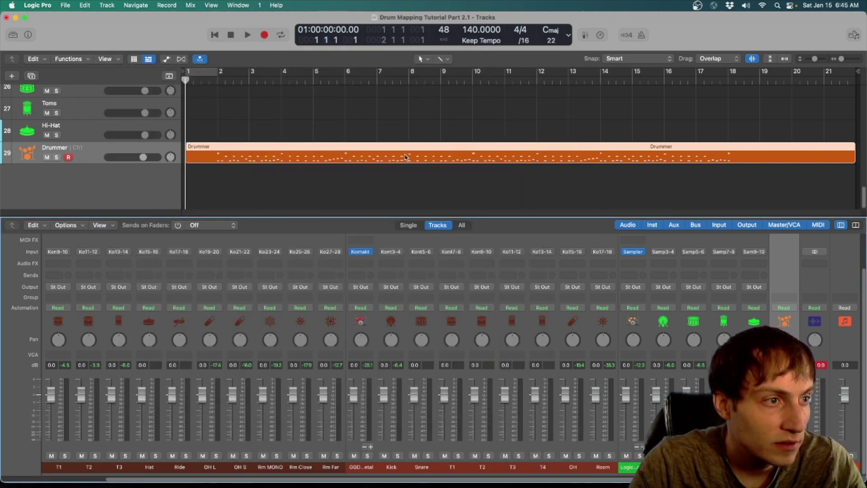
{"action": "double_click", "coordinate": [355, 156]}
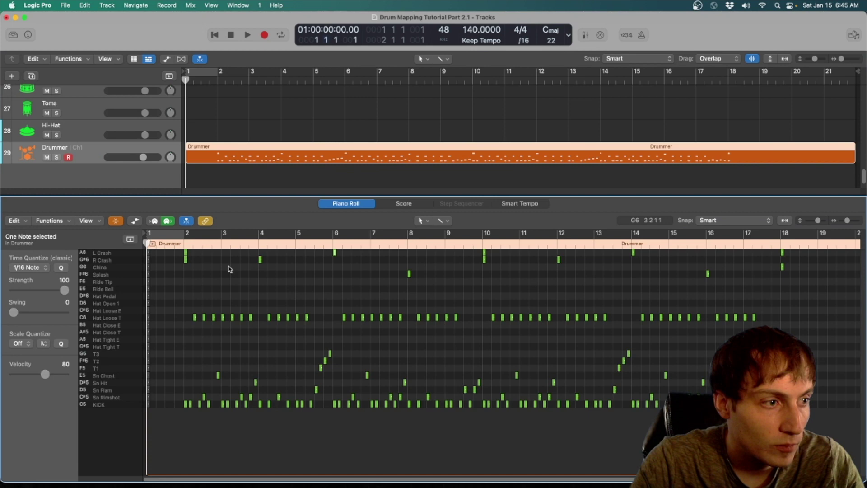
{"action": "left_click", "coordinate": [176, 243]}
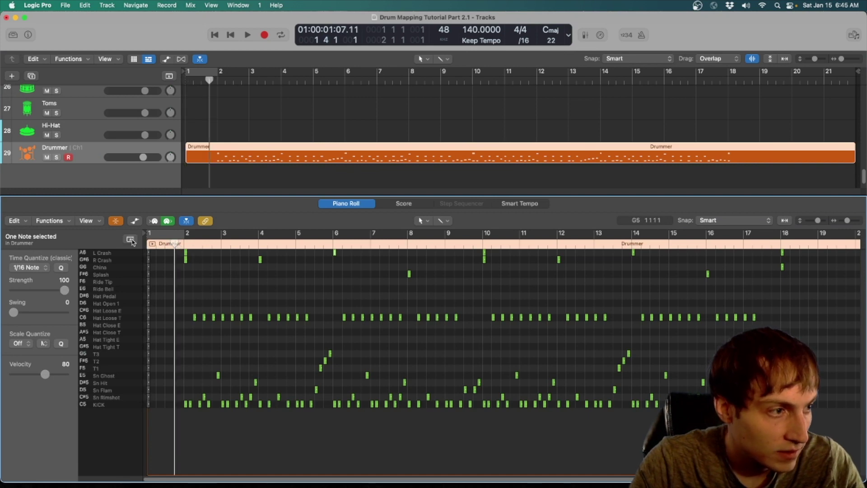
{"action": "left_click", "coordinate": [115, 220]}
{"action": "scroll", "coordinate": [118, 312], "scroll_direction": "down", "scroll_amount": 5}
{"action": "scroll", "coordinate": [118, 313], "scroll_direction": "down", "scroll_amount": 10}
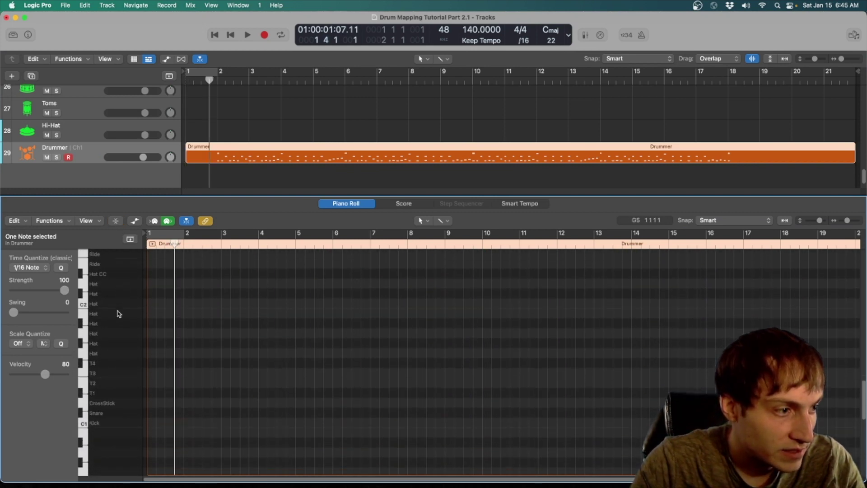
{"action": "scroll", "coordinate": [126, 420], "scroll_direction": "up", "scroll_amount": 15}
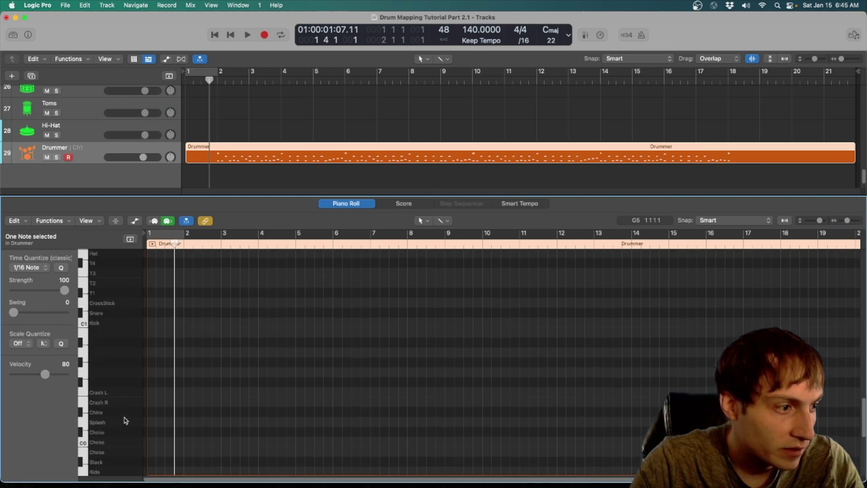
{"action": "scroll", "coordinate": [108, 408], "scroll_direction": "down", "scroll_amount": 5}
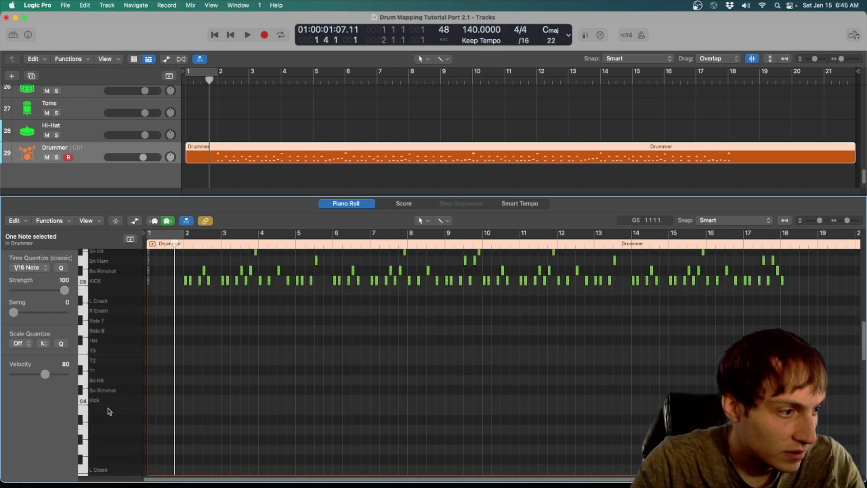
{"action": "scroll", "coordinate": [110, 406], "scroll_direction": "up", "scroll_amount": 3}
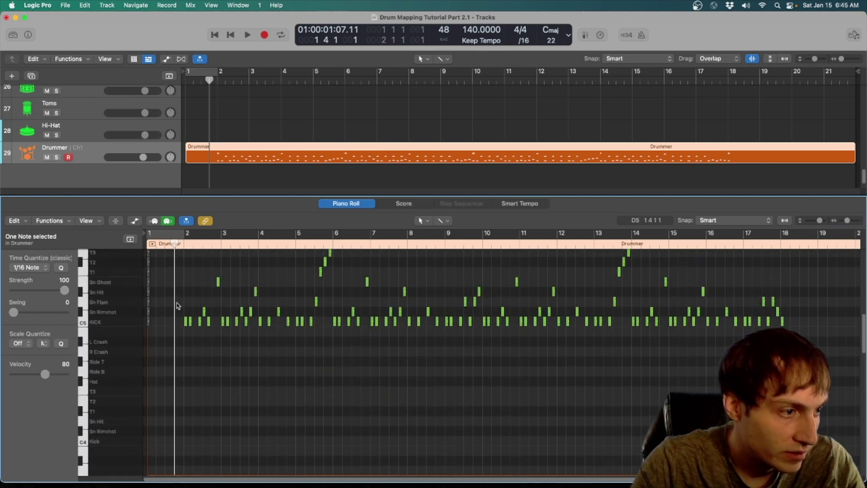
Move the kick notes to C4 Kick, play them, then shift them back to C5 KICK
{"action": "left_click_drag", "start_coordinate": [177, 306], "coordinate": [836, 364]}
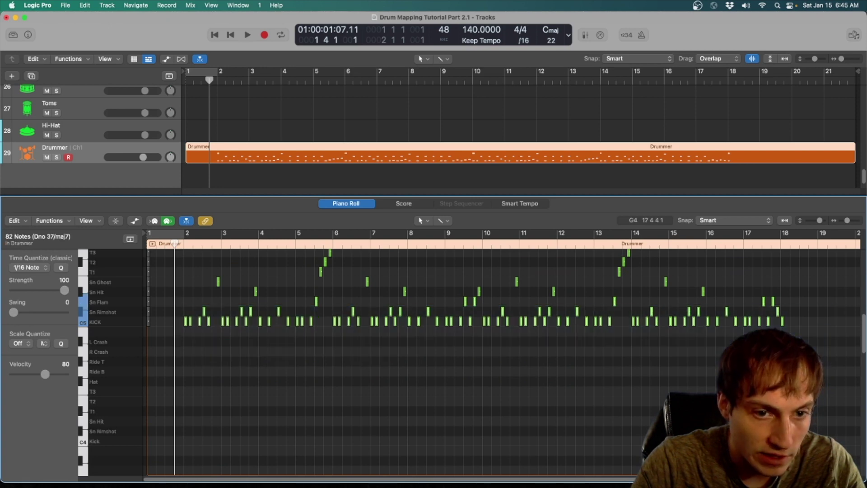
{"action": "left_click_drag", "start_coordinate": [211, 324], "coordinate": [185, 440]}
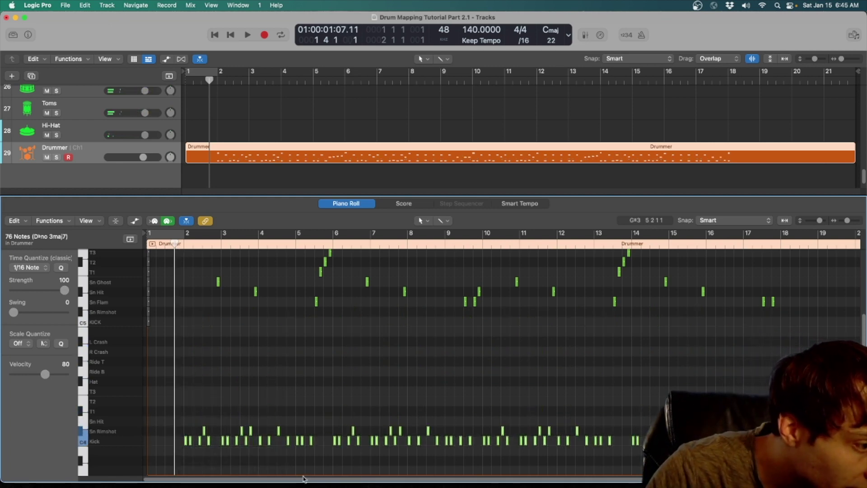
{"action": "key", "text": "space"}
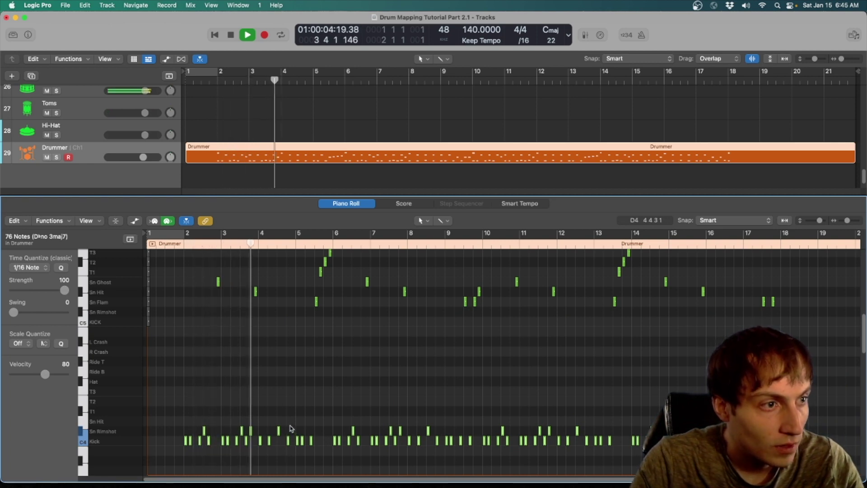
{"action": "key", "text": "space"}
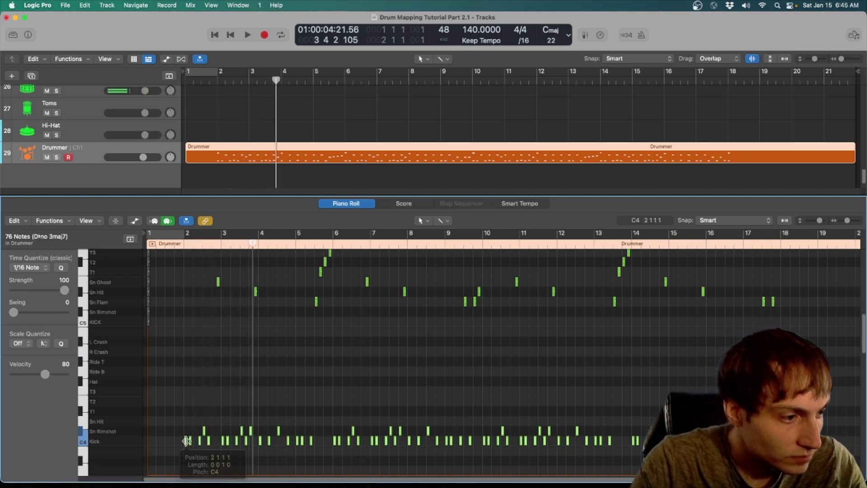
{"action": "key", "text": "shift+alt+Up"}
{"action": "left_click", "coordinate": [165, 409]}
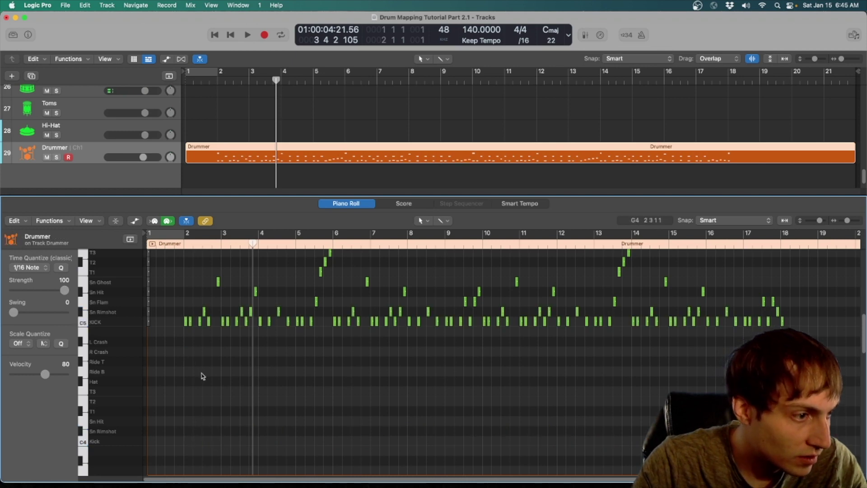
Re-enable Collapse Mode and give the note editor slightly more height
{"action": "scroll", "coordinate": [208, 397], "scroll_direction": "up", "scroll_amount": 10}
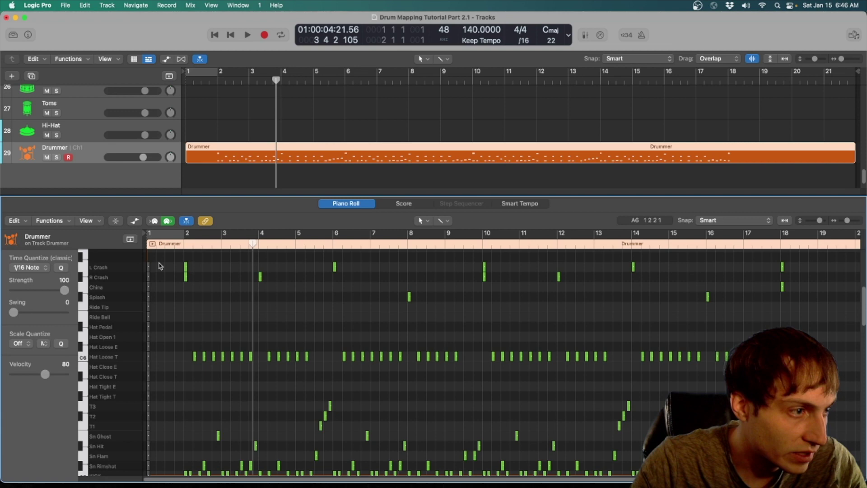
{"action": "scroll", "coordinate": [156, 271], "scroll_direction": "down", "scroll_amount": 4}
{"action": "left_click", "coordinate": [116, 221]}
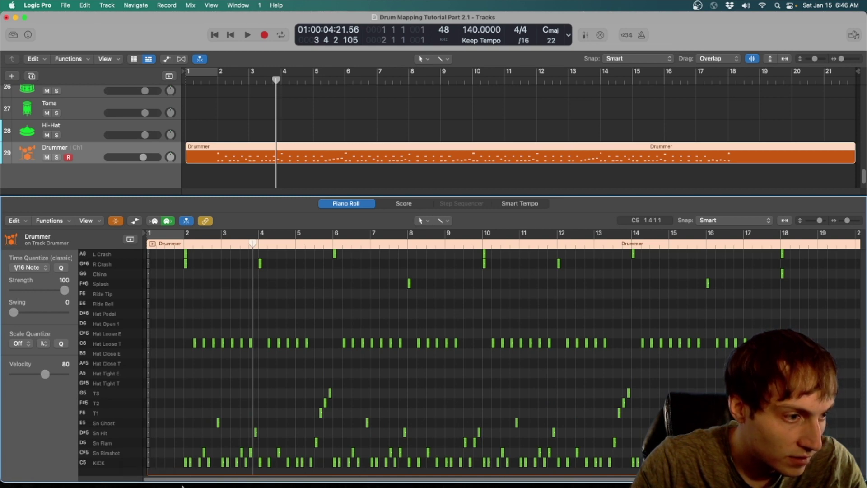
{"action": "scroll", "coordinate": [182, 485], "scroll_direction": "right", "scroll_amount": 5}
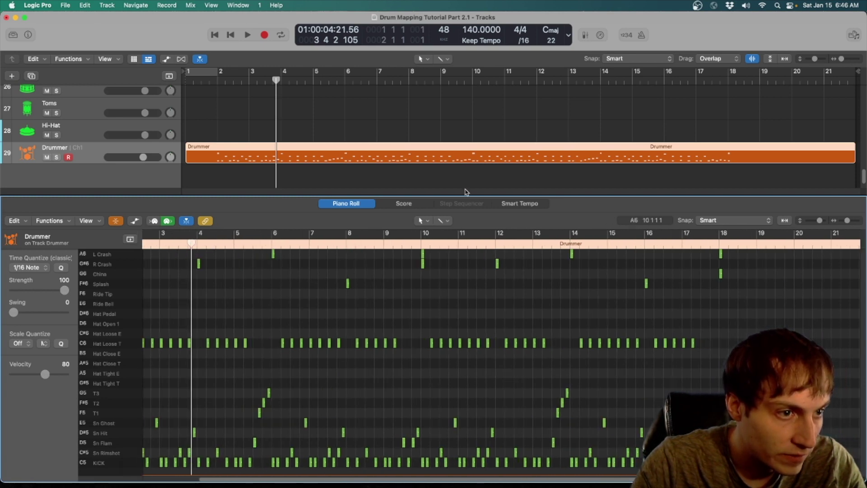
{"action": "left_click_drag", "start_coordinate": [465, 195], "coordinate": [456, 164]}
Open the Piano Roll as a floating window, move it aside, then close it
{"action": "key", "text": "super+4"}
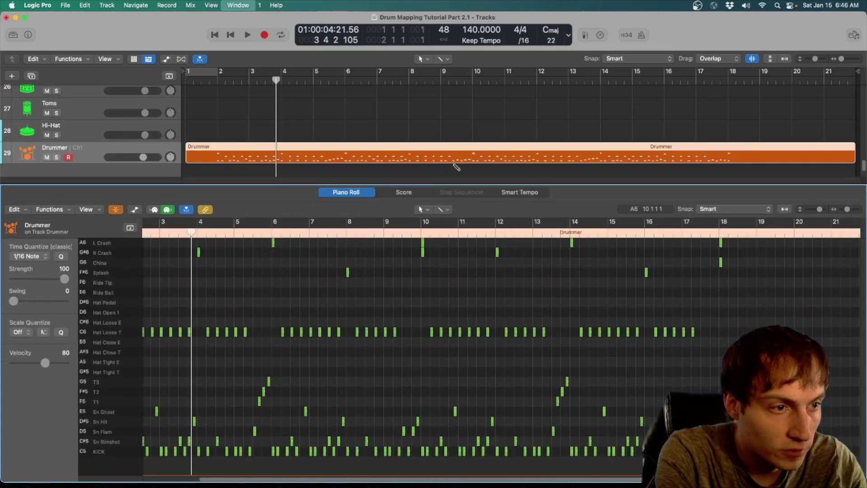
{"action": "left_click_drag", "start_coordinate": [232, 35], "coordinate": [307, 79]}
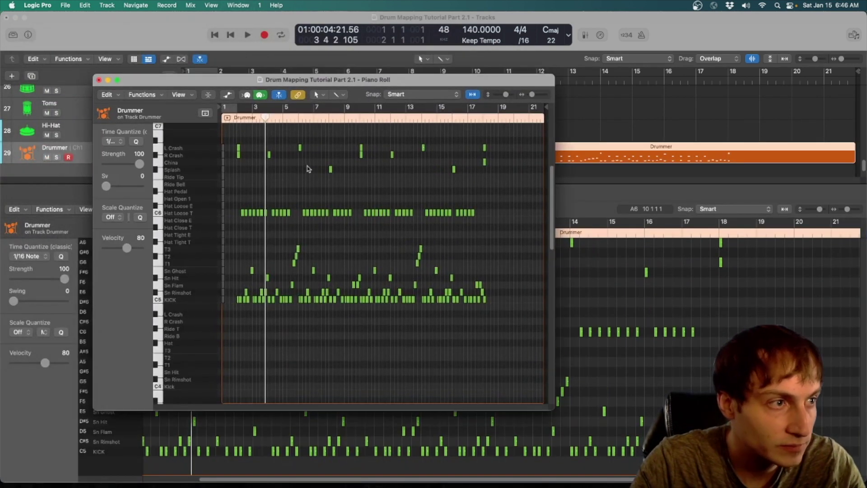
{"action": "left_click", "coordinate": [99, 80]}
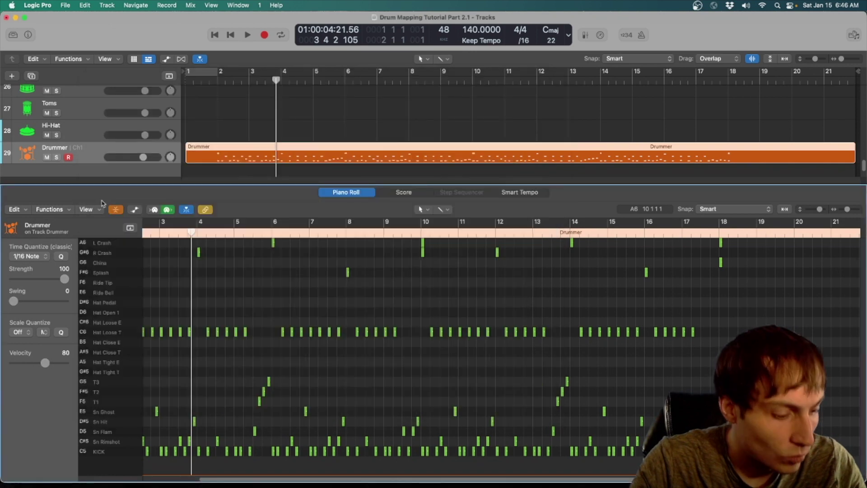
Show the Mixer, then select and deselect all the channel strips
{"action": "key", "text": "x"}
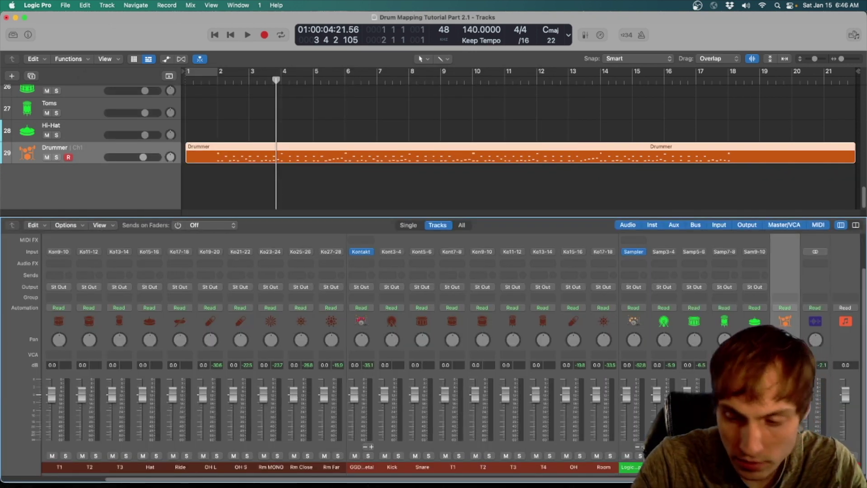
{"action": "scroll", "coordinate": [498, 462], "scroll_direction": "left", "scroll_amount": 4}
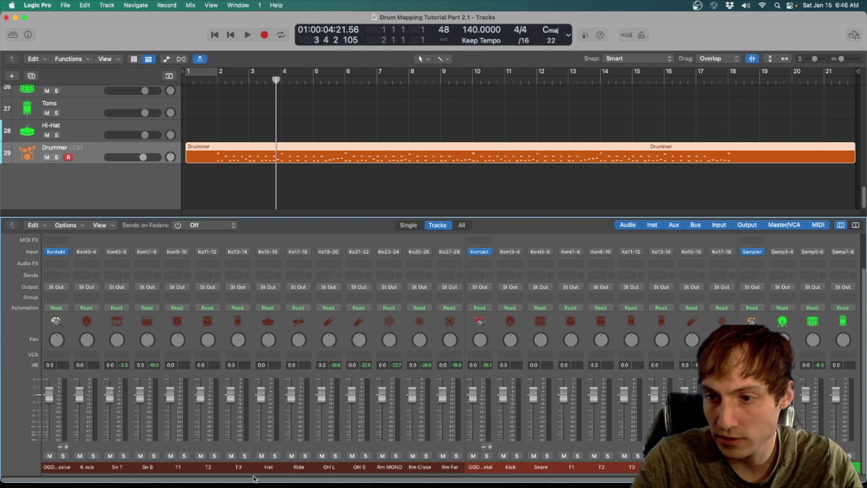
{"action": "left_click", "coordinate": [56, 445]}
{"action": "left_click_drag", "start_coordinate": [127, 481], "coordinate": [614, 474]}
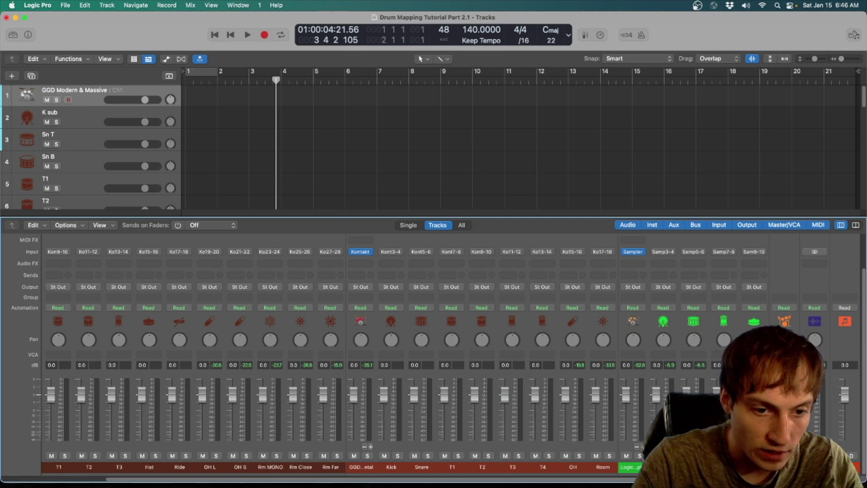
{"action": "key", "text": "super+a"}
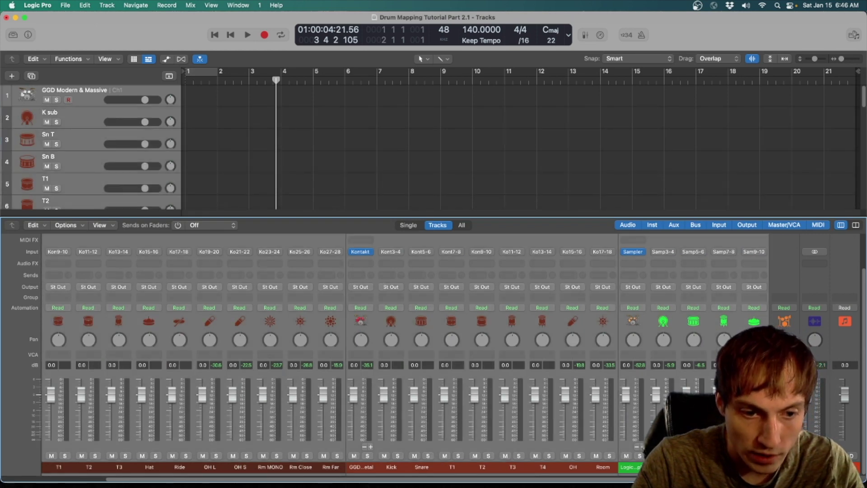
{"action": "left_click", "coordinate": [99, 443]}
Select the GGD, K sub, Kick and Samp3-4 kick channels and check their output choices
{"action": "scroll", "coordinate": [100, 442], "scroll_direction": "left", "scroll_amount": 5}
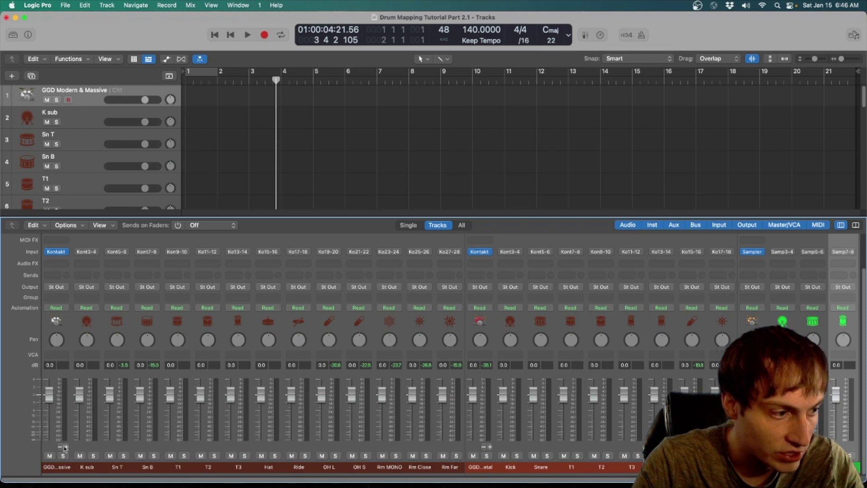
{"action": "left_click", "coordinate": [50, 447]}
{"action": "left_click", "coordinate": [82, 446], "text": "shift"}
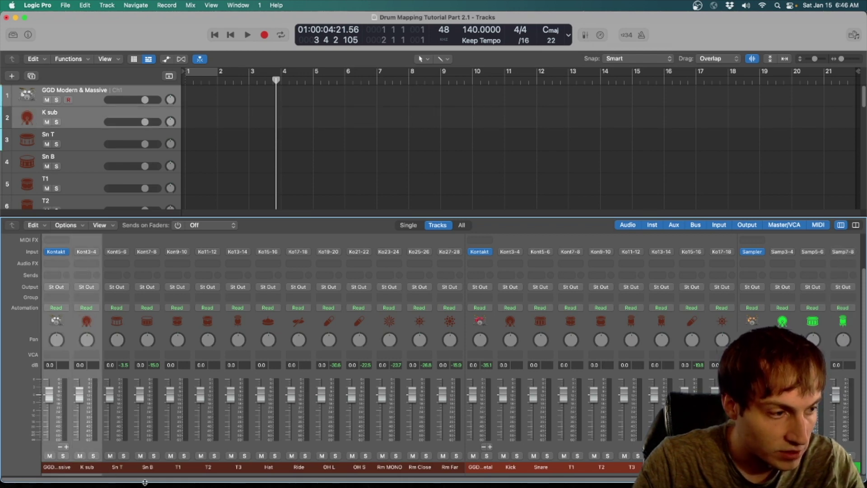
{"action": "left_click_drag", "start_coordinate": [136, 483], "coordinate": [263, 485]}
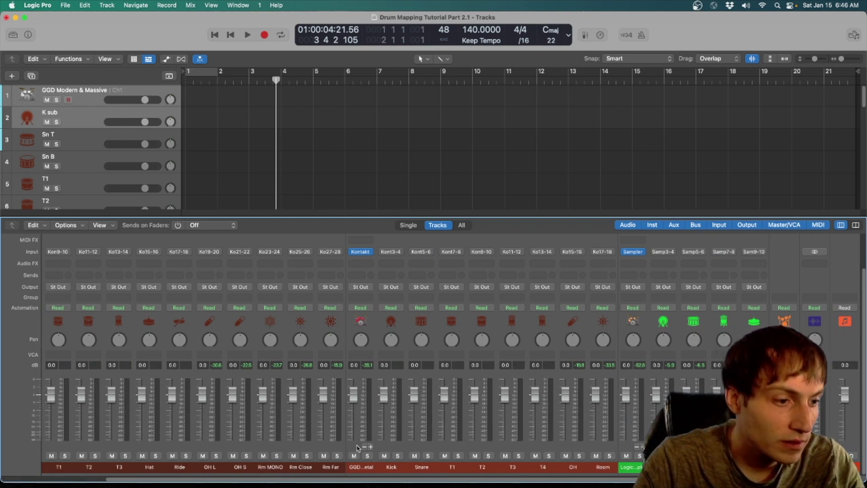
{"action": "left_click", "coordinate": [393, 447]}
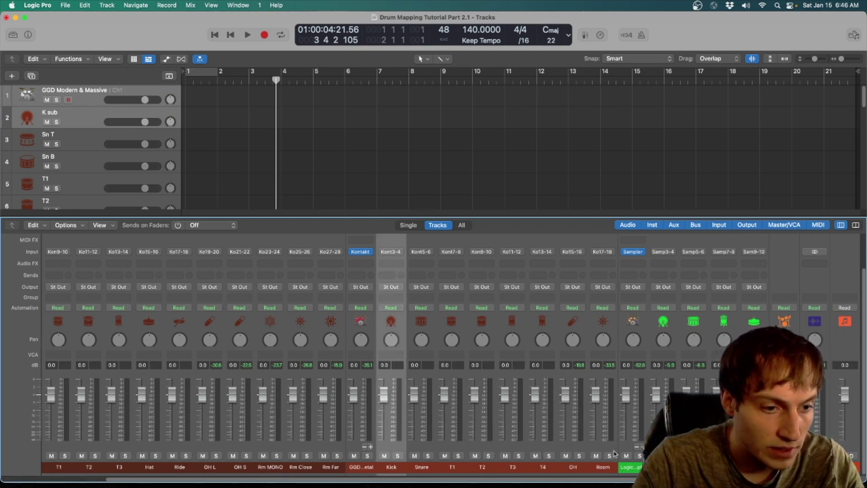
{"action": "left_click", "coordinate": [663, 271]}
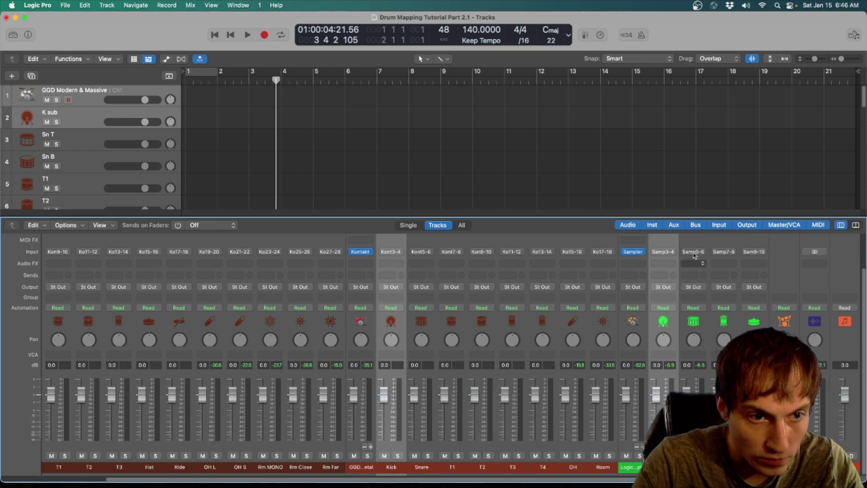
{"action": "left_click", "coordinate": [670, 288]}
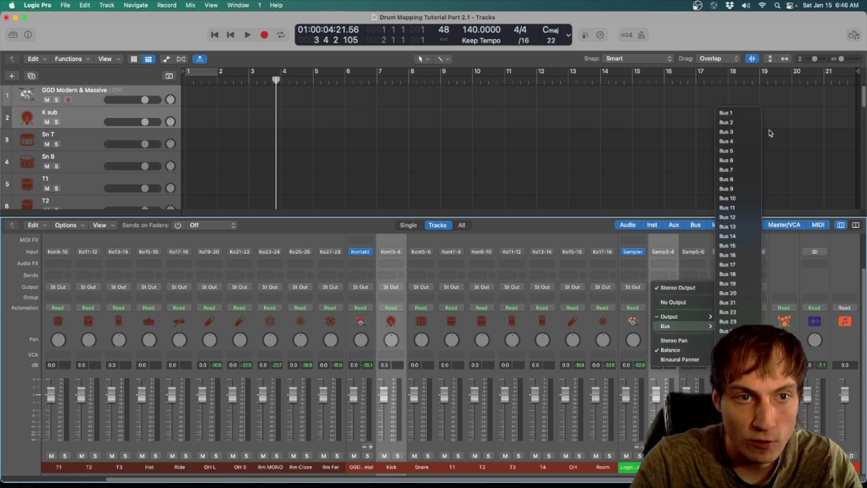
{"action": "key", "text": "Escape"}
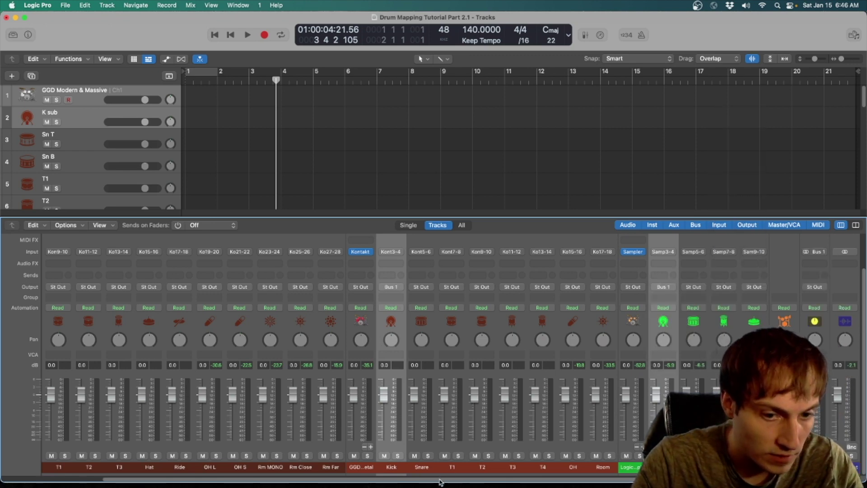
Select the snare and room mic channels and send the room mics to Bus 5
{"action": "left_click_drag", "start_coordinate": [446, 475], "coordinate": [84, 479]}
{"action": "left_click", "coordinate": [112, 448]}
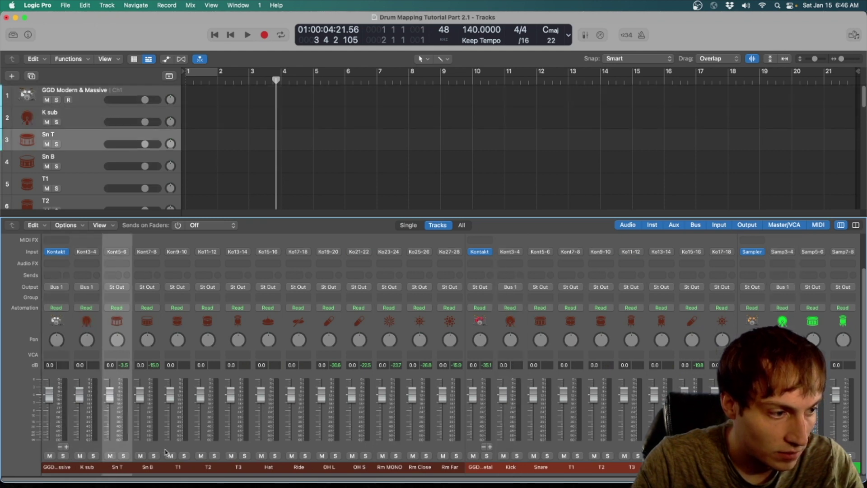
{"action": "left_click", "coordinate": [147, 449], "text": "shift"}
{"action": "left_click_drag", "start_coordinate": [155, 480], "coordinate": [289, 486]}
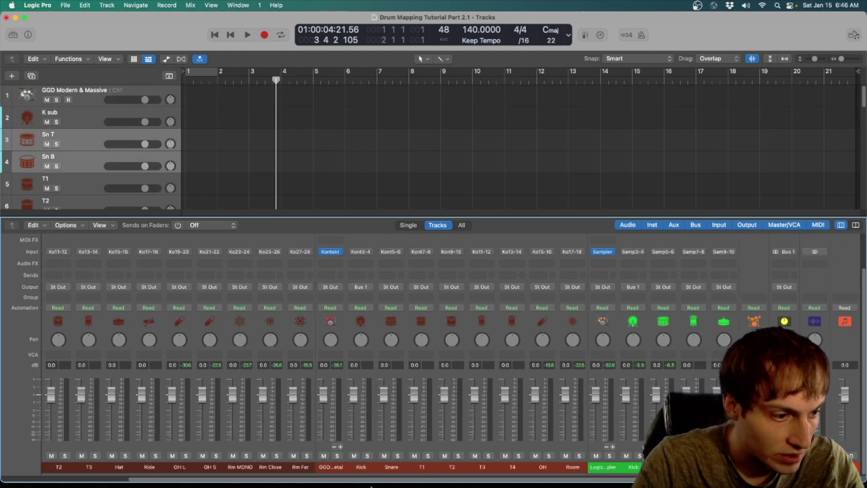
{"action": "left_click", "coordinate": [396, 443]}
{"action": "left_click", "coordinate": [663, 287]}
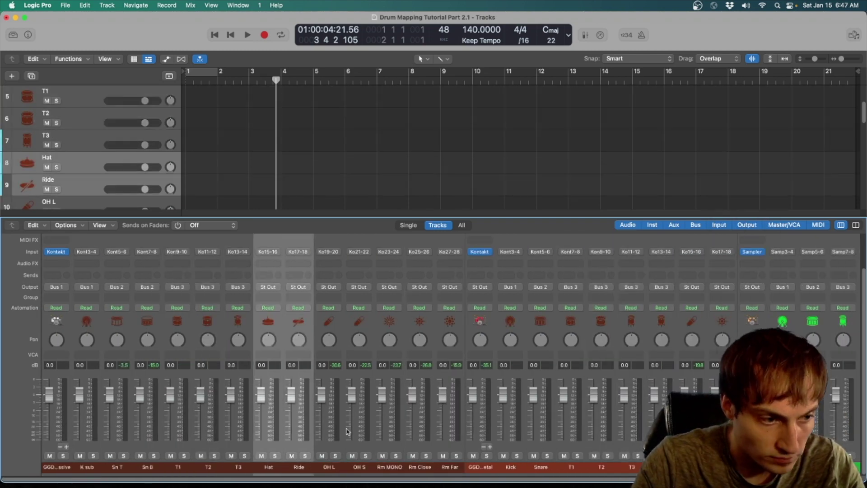
{"action": "left_click", "coordinate": [347, 431], "text": "shift"}
{"action": "left_click", "coordinate": [691, 287]}
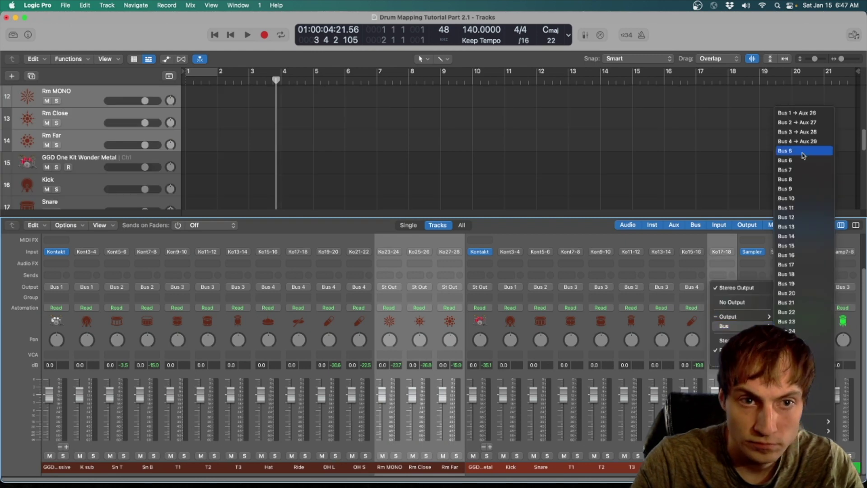
{"action": "left_click", "coordinate": [705, 146]}
Route the GGD One Kit main channel's output to Bus 6
{"action": "left_click", "coordinate": [395, 447]}
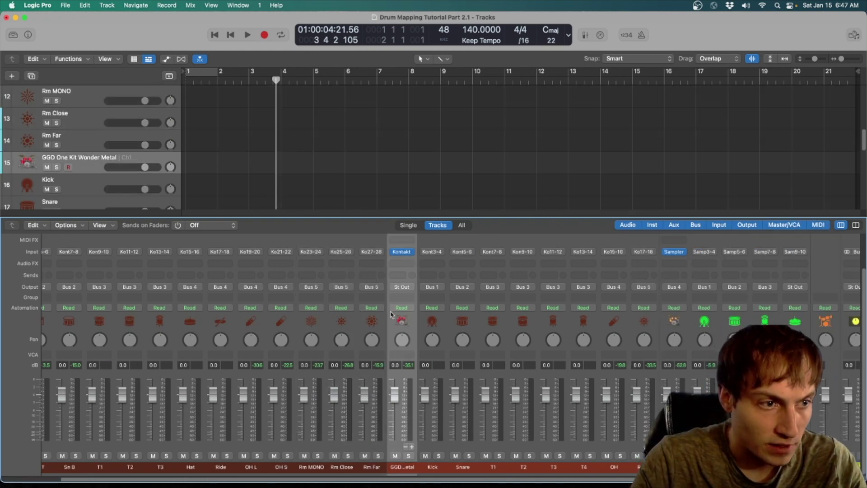
{"action": "left_click", "coordinate": [409, 287]}
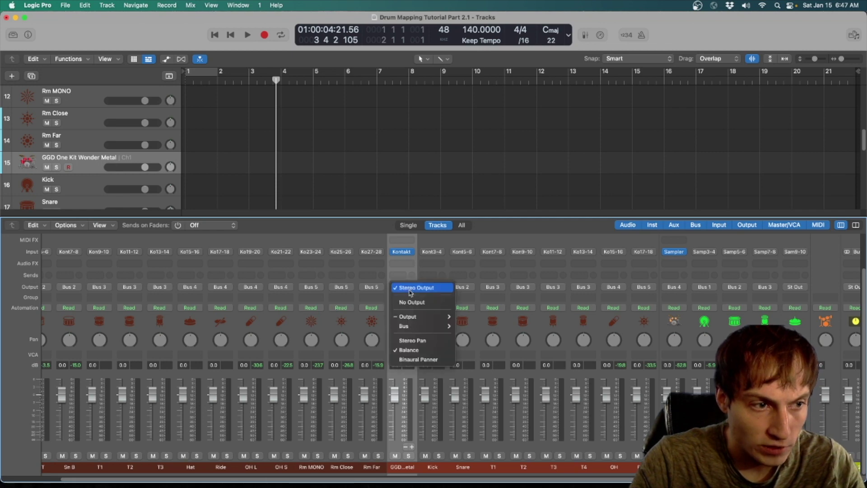
{"action": "left_click", "coordinate": [455, 263]}
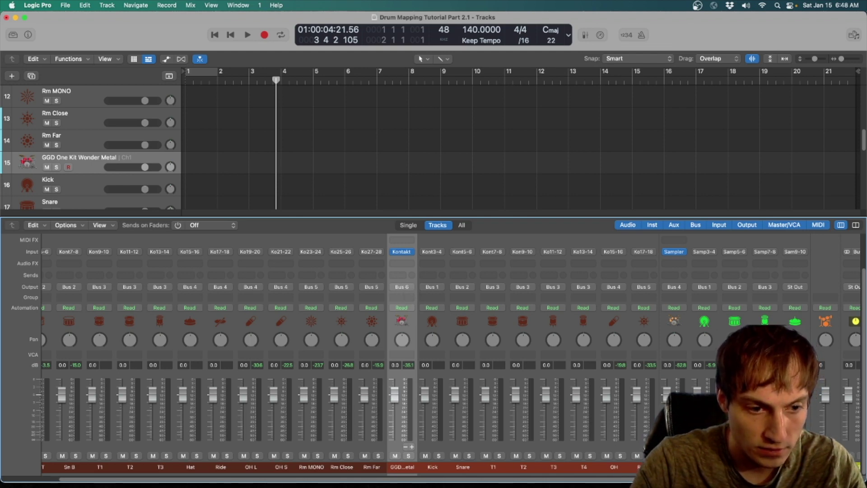
Set the Samp9-10 Hi-Hat channel's output to Bus 4 (Cym)
{"action": "left_click", "coordinate": [674, 466]}
{"action": "scroll", "coordinate": [674, 466], "scroll_direction": "right", "scroll_amount": 5}
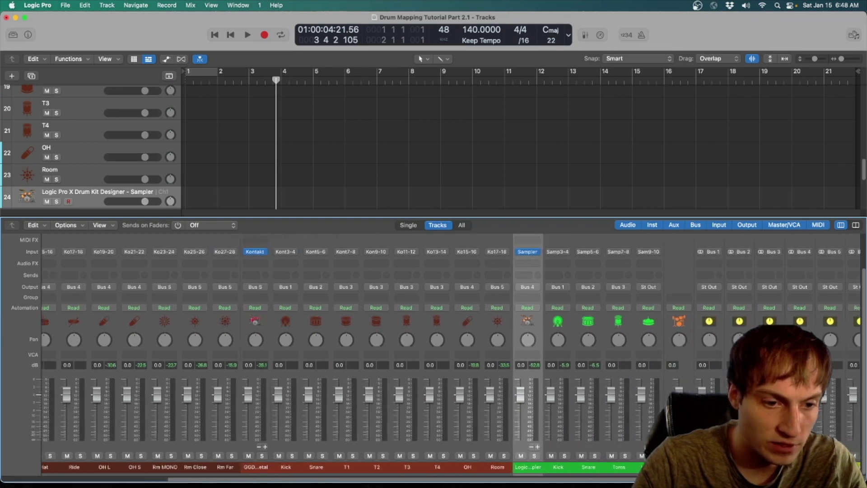
{"action": "scroll", "coordinate": [487, 322], "scroll_direction": "right", "scroll_amount": 3}
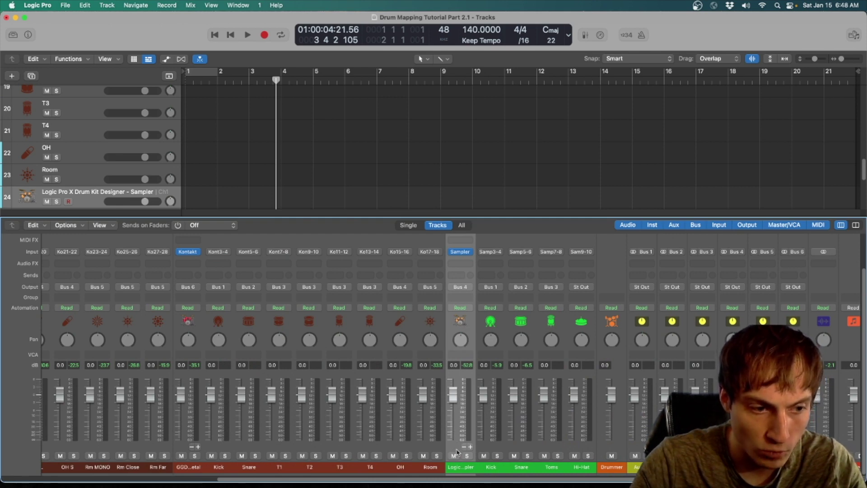
{"action": "scroll", "coordinate": [457, 440], "scroll_direction": "right", "scroll_amount": 1}
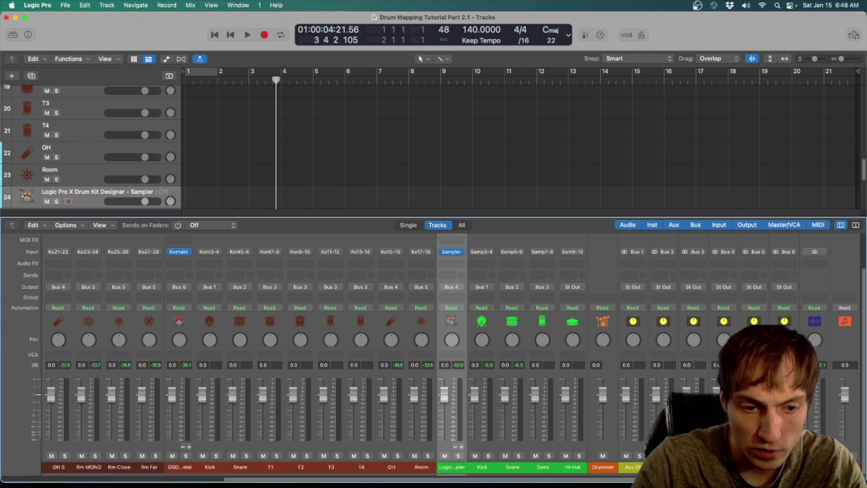
{"action": "left_click", "coordinate": [633, 467]}
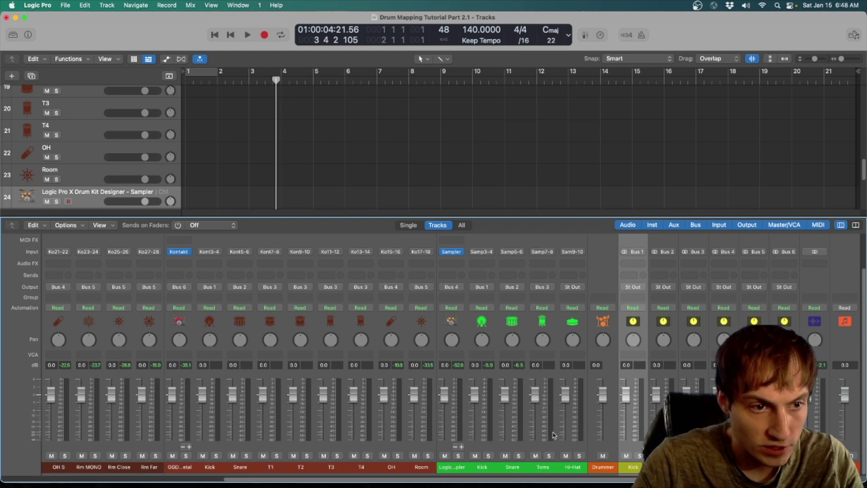
{"action": "left_click", "coordinate": [570, 293]}
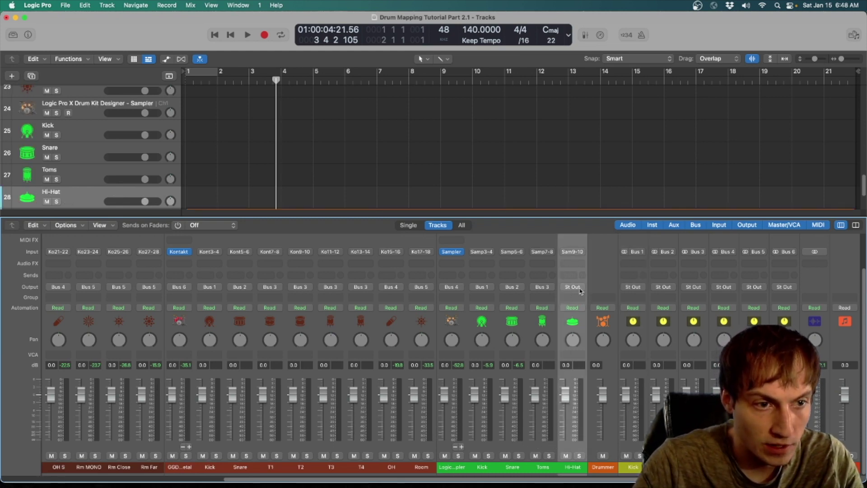
{"action": "left_click", "coordinate": [581, 290]}
{"action": "mouse_move", "coordinate": [589, 330]}
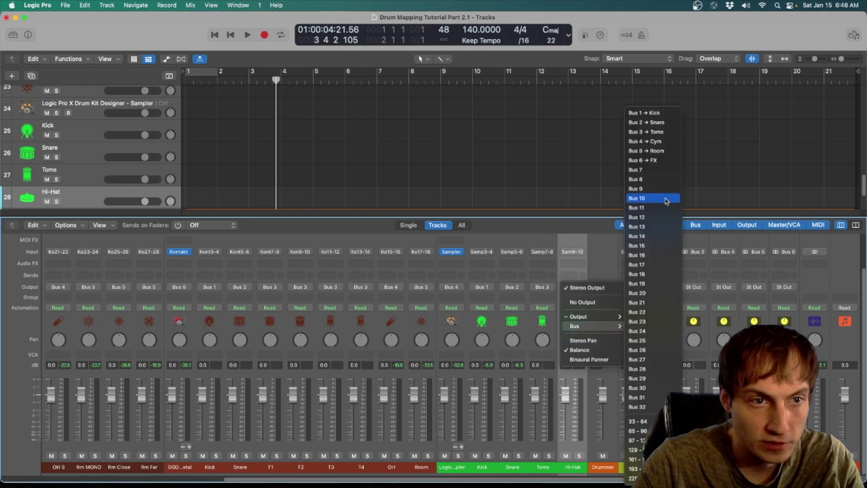
{"action": "left_click", "coordinate": [654, 141]}
{"action": "scroll", "coordinate": [309, 474], "scroll_direction": "left", "scroll_amount": 10}
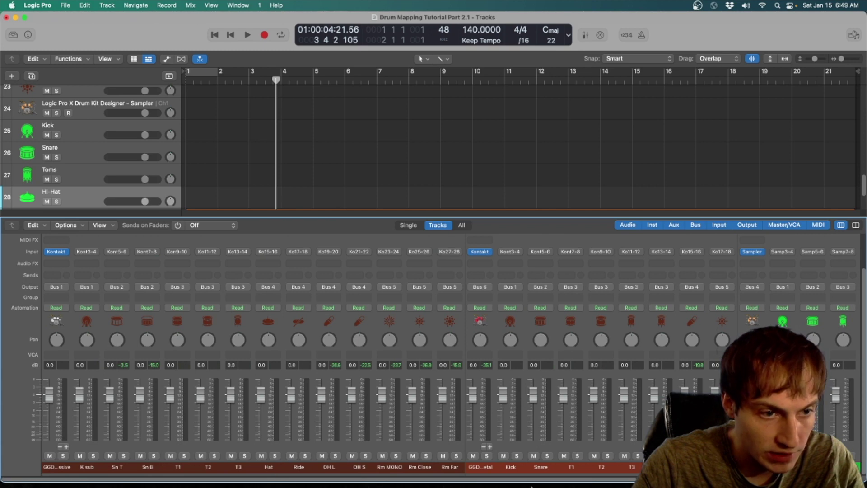
{"action": "scroll", "coordinate": [543, 480], "scroll_direction": "right", "scroll_amount": 10}
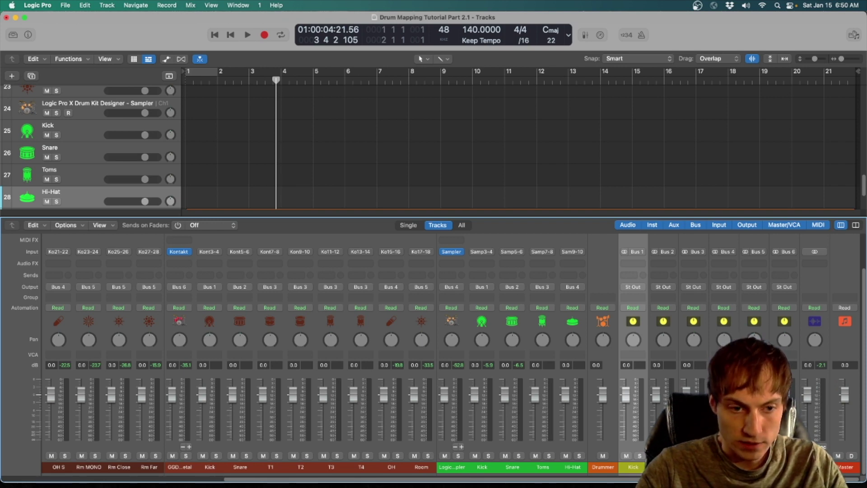
Route the Kick, Snare and Toms aux outputs to Bus 7
{"action": "left_click", "coordinate": [693, 406], "text": "shift"}
{"action": "left_click", "coordinate": [704, 288]}
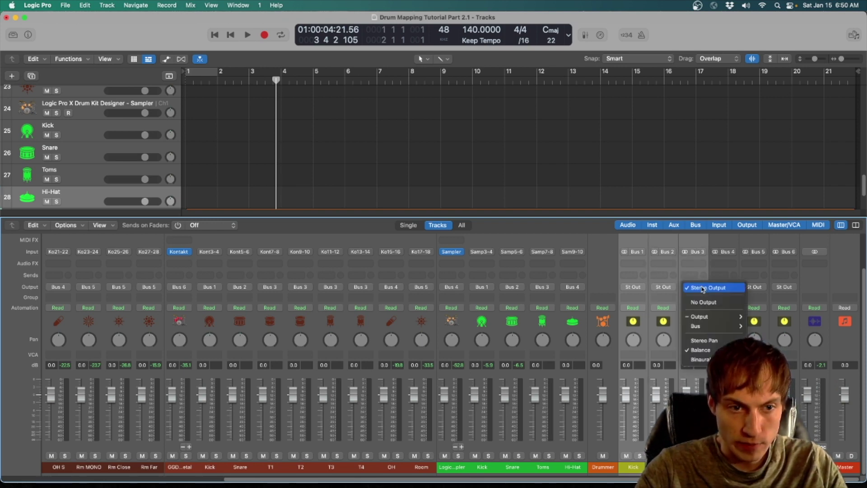
{"action": "mouse_move", "coordinate": [705, 326]}
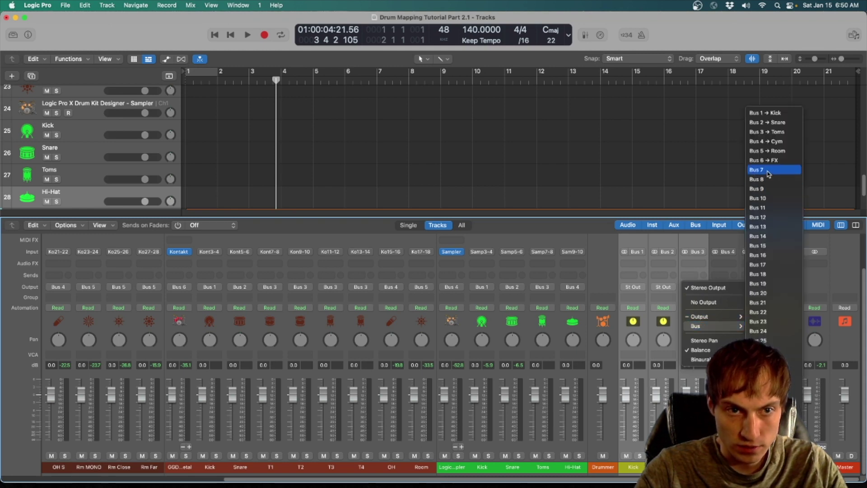
{"action": "left_click", "coordinate": [757, 170]}
{"action": "left_click", "coordinate": [815, 411]}
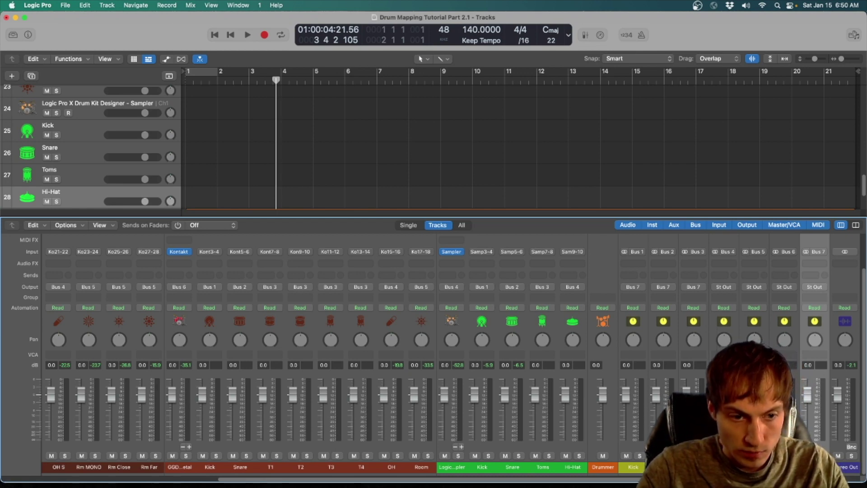
Add a post-fader Bus 8 send to the Kick, Snare and Toms auxes, then select Cym and Room
{"action": "left_click", "coordinate": [687, 407]}
{"action": "left_click", "coordinate": [639, 447], "text": "shift"}
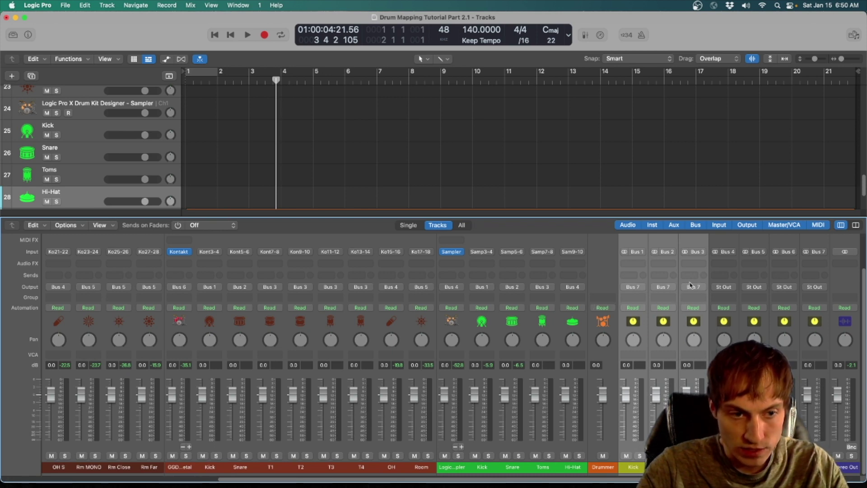
{"action": "left_click", "coordinate": [634, 275]}
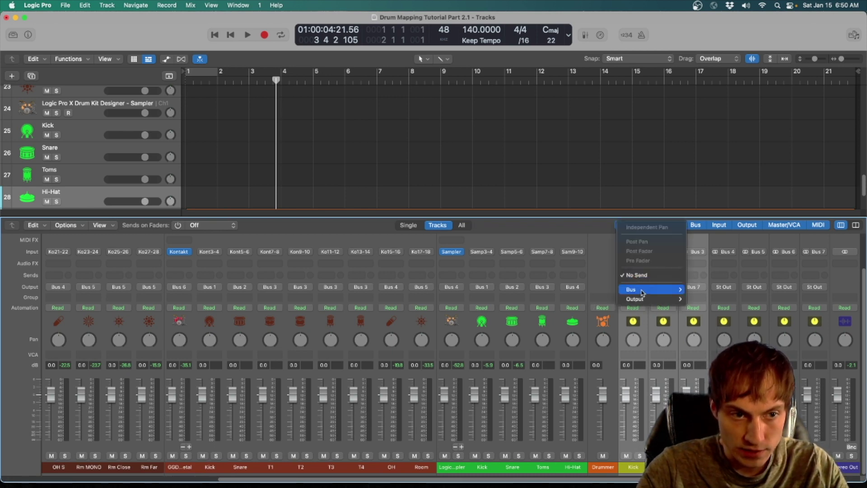
{"action": "mouse_move", "coordinate": [642, 292]}
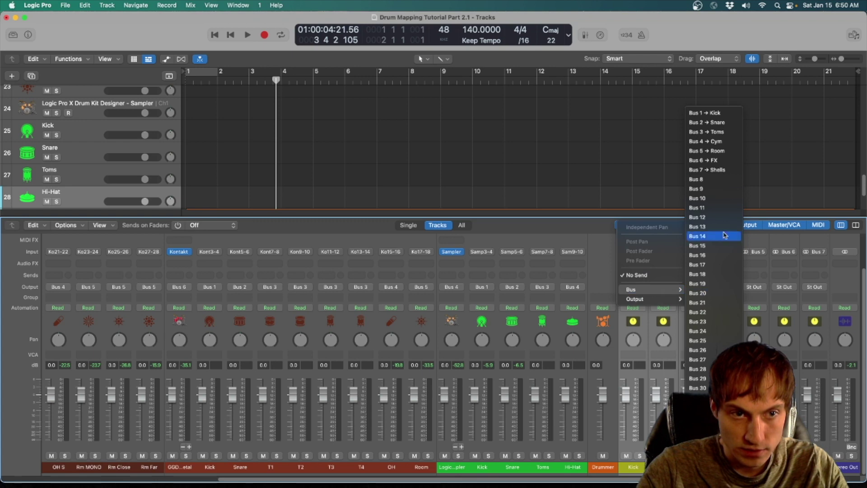
{"action": "left_click", "coordinate": [723, 179]}
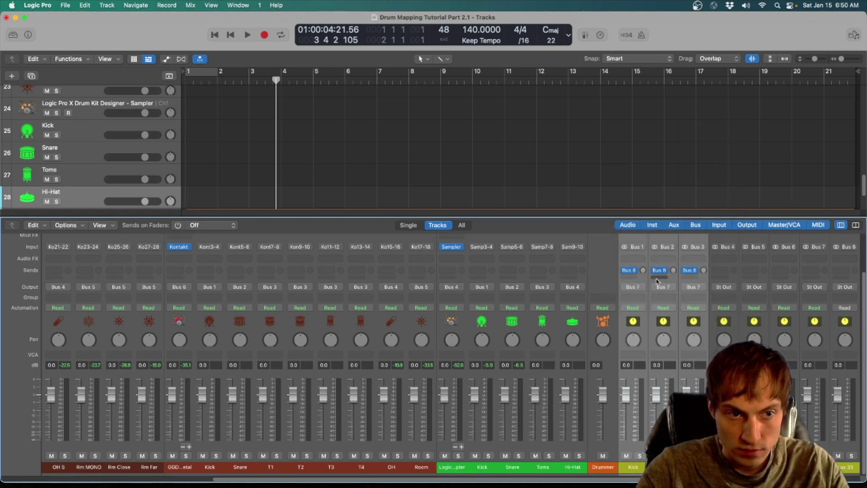
{"action": "left_click", "coordinate": [634, 271]}
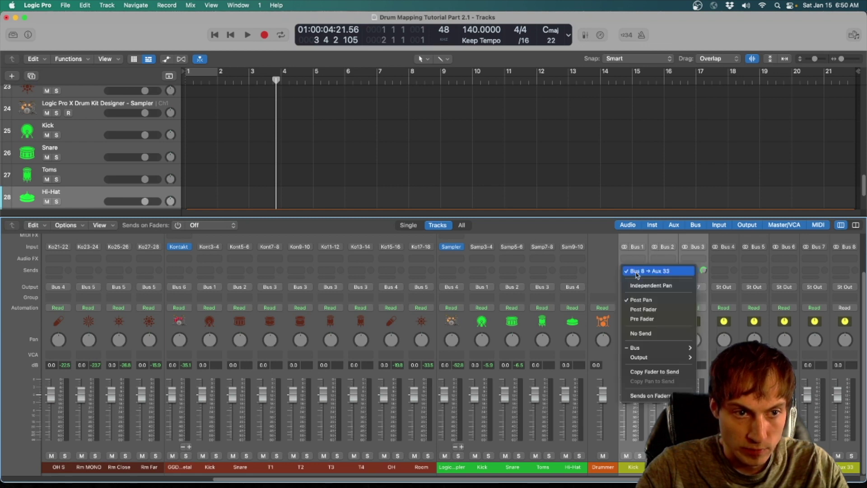
{"action": "left_click", "coordinate": [668, 312]}
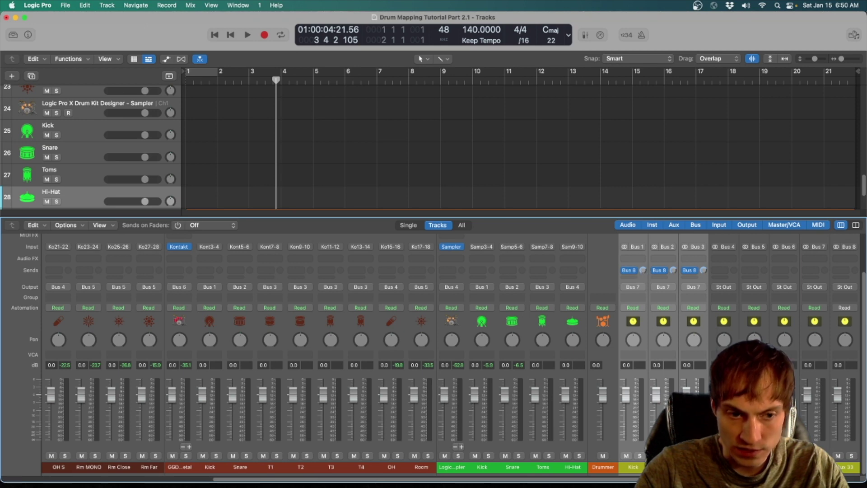
{"action": "left_click", "coordinate": [724, 298]}
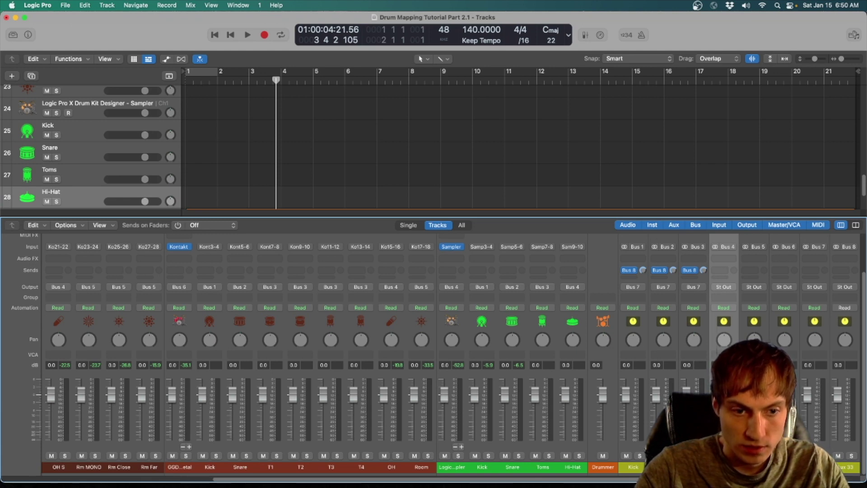
{"action": "left_click", "coordinate": [753, 298], "text": "shift"}
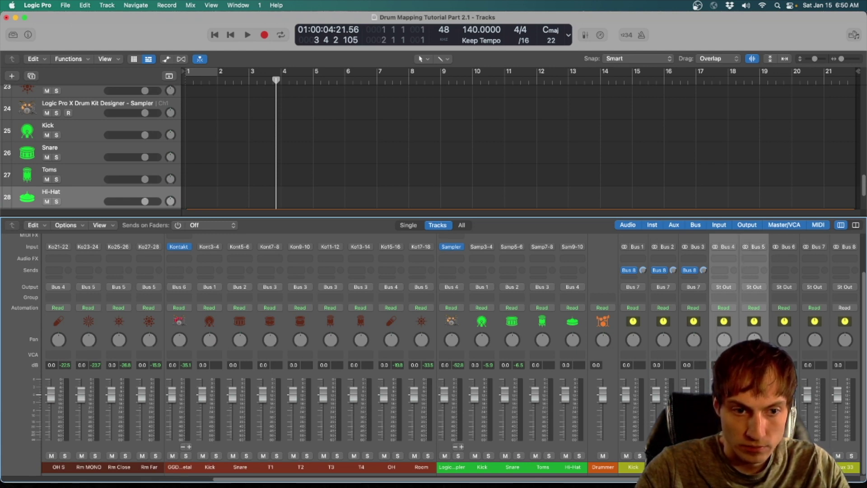
{"action": "left_click", "coordinate": [754, 287]}
{"action": "mouse_move", "coordinate": [766, 328]}
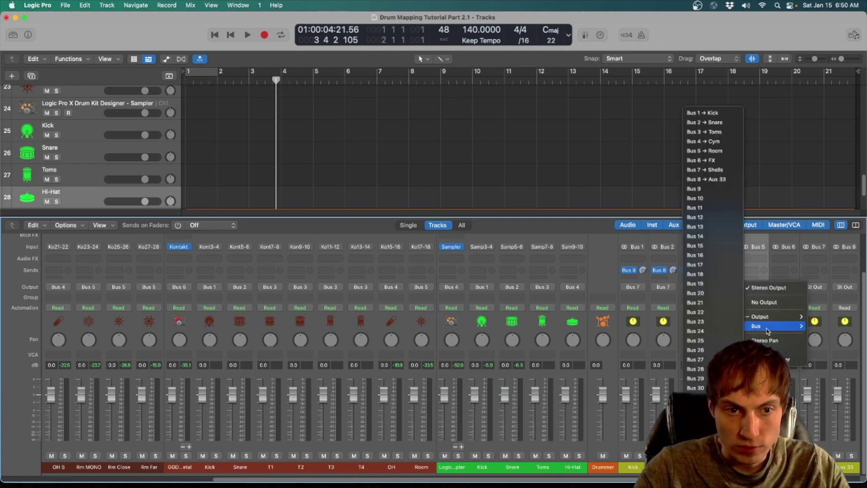
{"action": "left_click", "coordinate": [695, 188]}
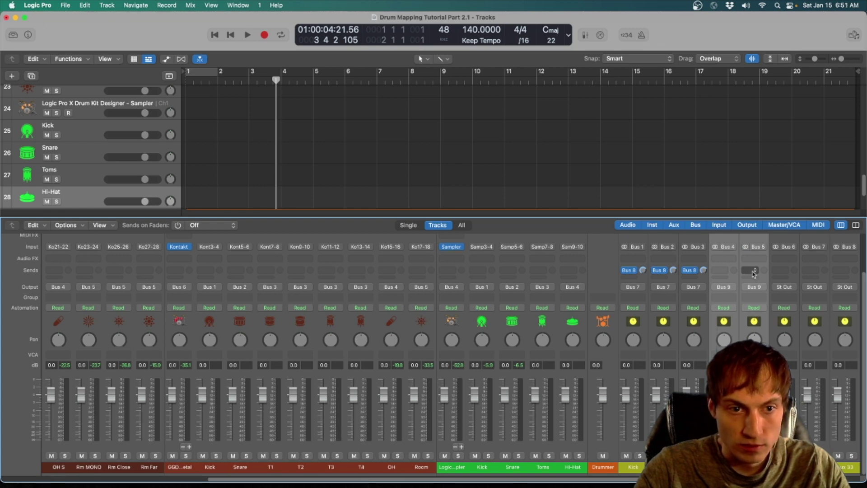
{"action": "left_click", "coordinate": [753, 271]}
{"action": "mouse_move", "coordinate": [751, 285]}
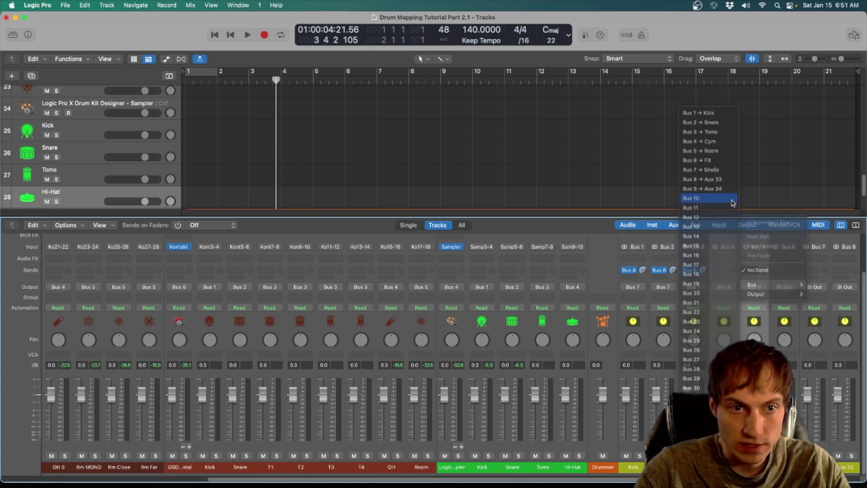
{"action": "left_click", "coordinate": [733, 200]}
{"action": "left_click", "coordinate": [735, 270], "text": "alt"}
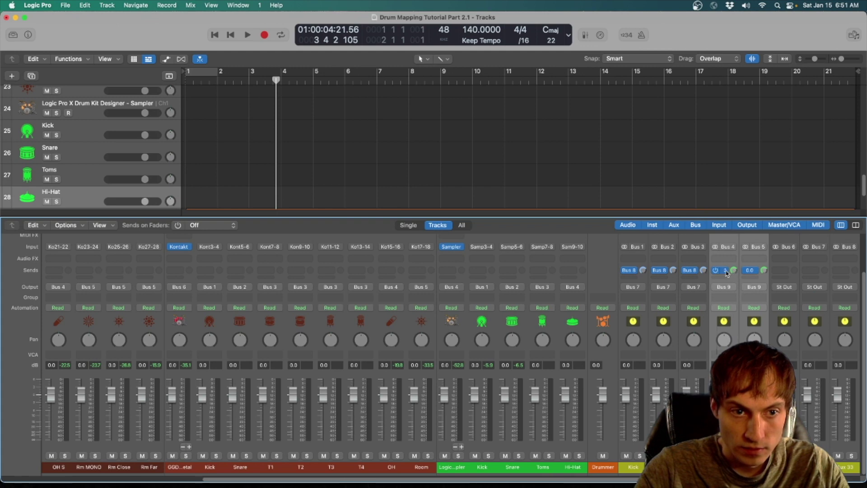
{"action": "left_click", "coordinate": [725, 271]}
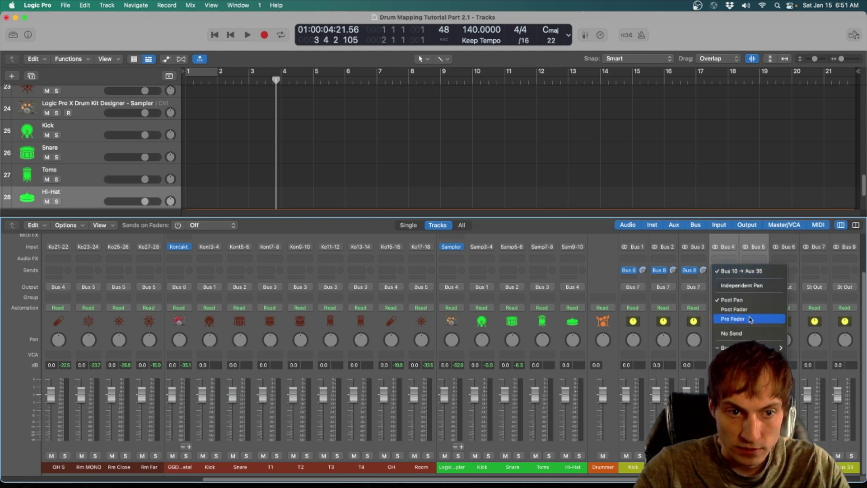
{"action": "left_click", "coordinate": [750, 319]}
{"action": "scroll", "coordinate": [434, 352], "scroll_direction": "right", "scroll_amount": 4}
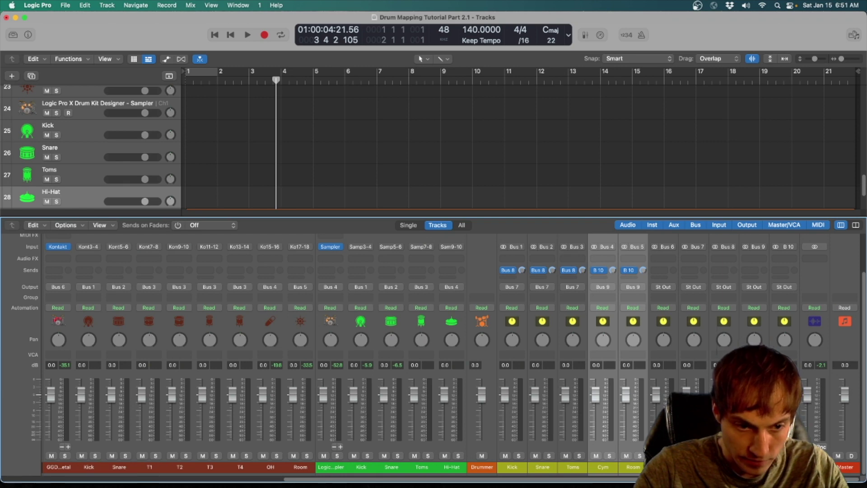
{"action": "left_click", "coordinate": [724, 258]}
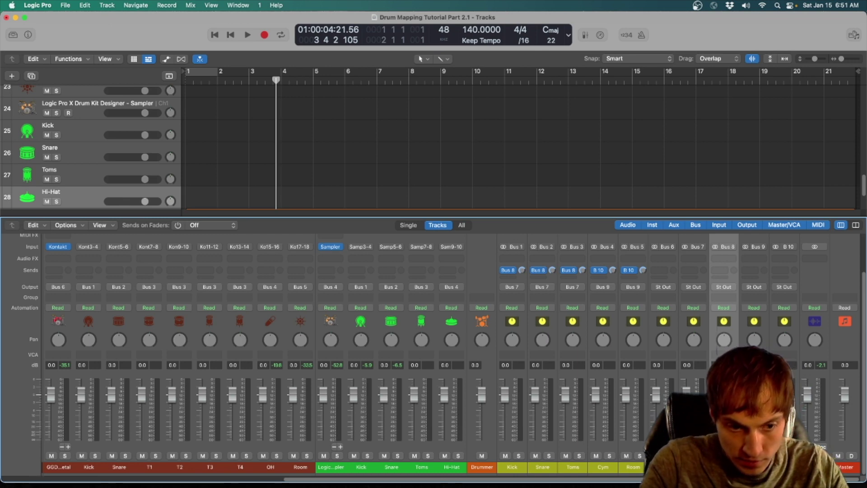
{"action": "left_click", "coordinate": [754, 258]}
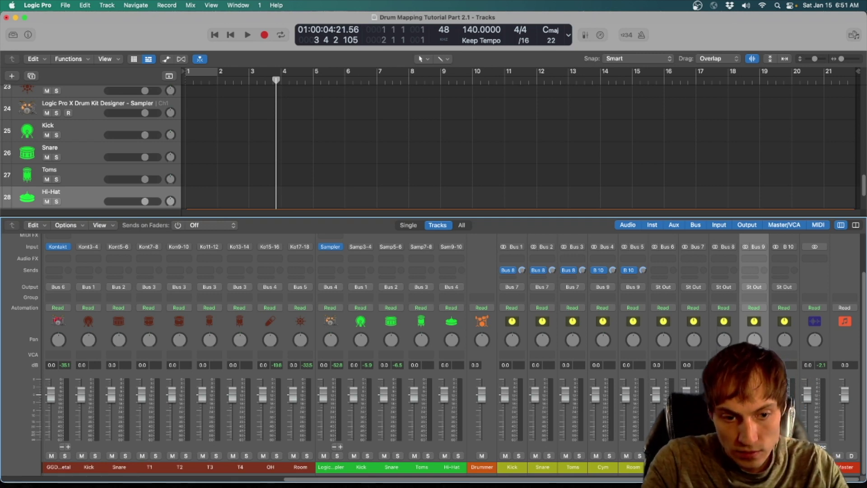
{"action": "left_click", "coordinate": [784, 258]}
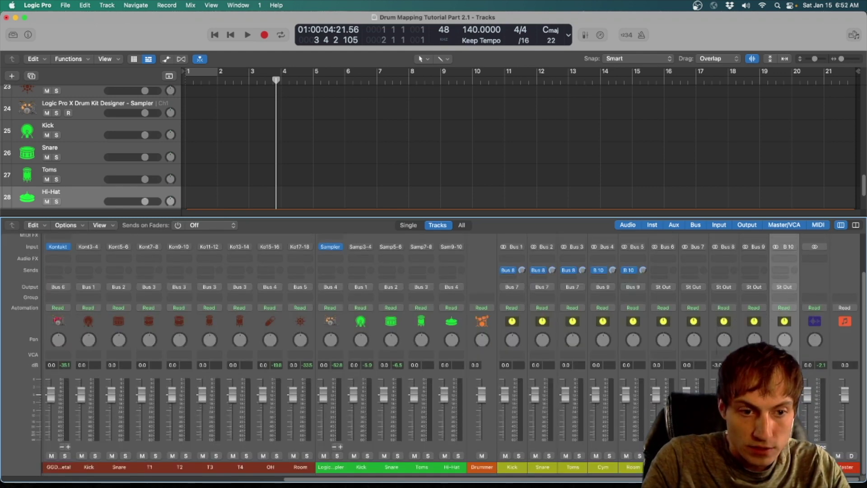
Insert a stereo FET Compressor on the selected Bus 8 and B 10 strips and close its window
{"action": "left_click", "coordinate": [724, 259]}
{"action": "left_click", "coordinate": [784, 258], "text": "super"}
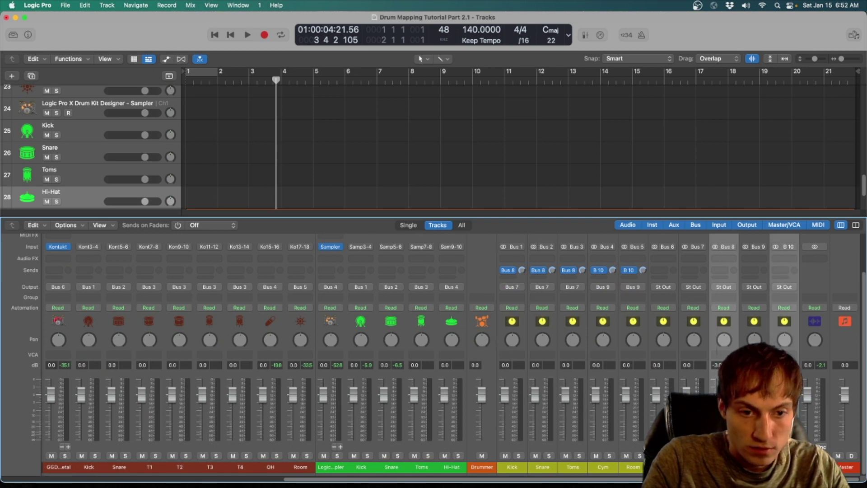
{"action": "scroll", "coordinate": [737, 324], "scroll_direction": "up", "scroll_amount": 2}
{"action": "left_click", "coordinate": [726, 287]}
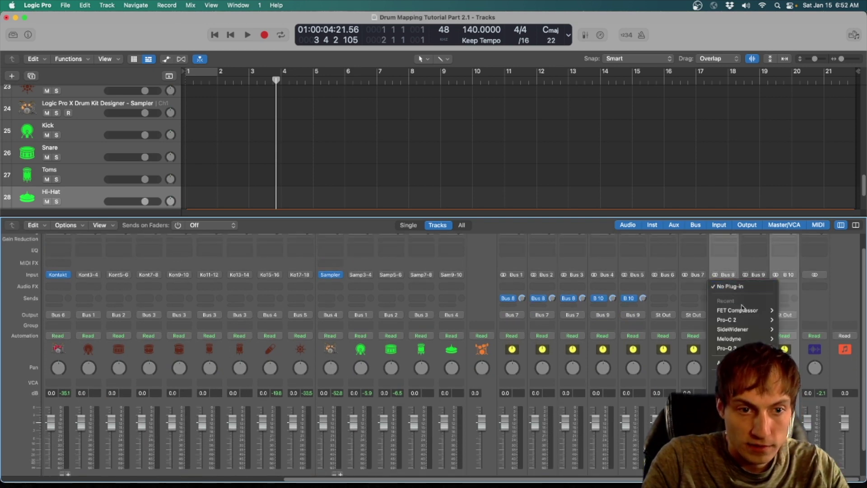
{"action": "mouse_move", "coordinate": [748, 311]}
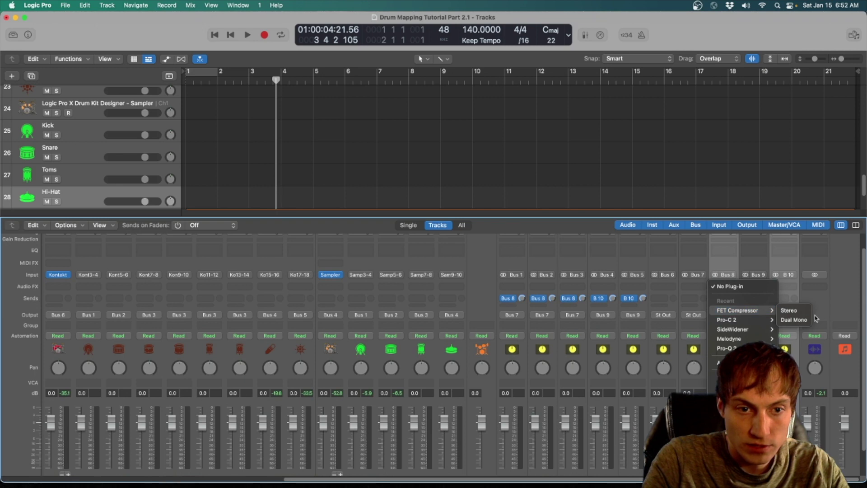
{"action": "left_click", "coordinate": [792, 310]}
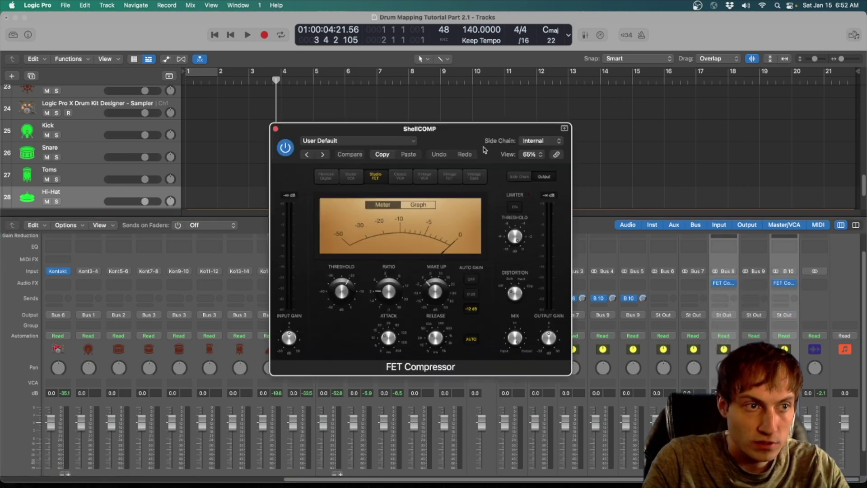
{"action": "left_click_drag", "start_coordinate": [365, 176], "coordinate": [499, 264]}
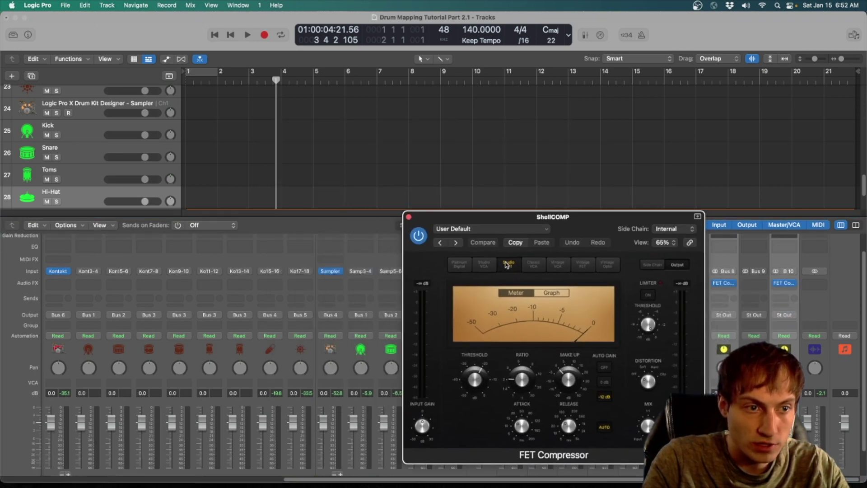
{"action": "left_click", "coordinate": [408, 217]}
{"action": "scroll", "coordinate": [785, 347], "scroll_direction": "down", "scroll_amount": 2}
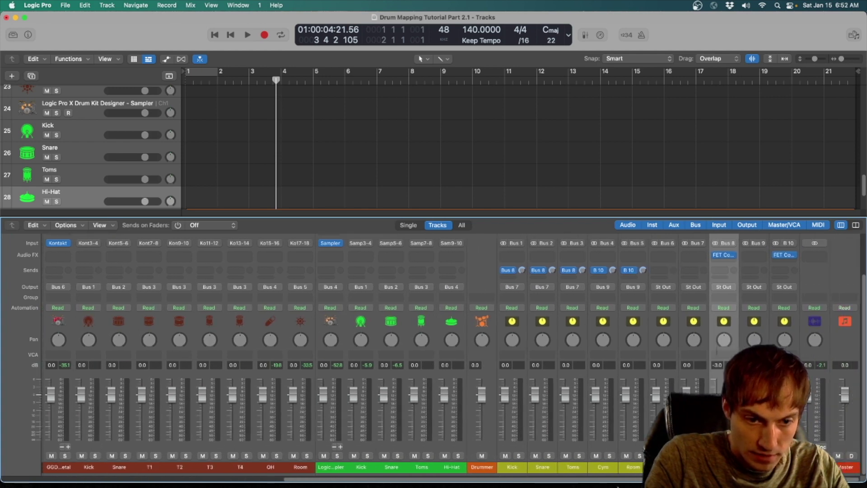
{"action": "scroll", "coordinate": [451, 352], "scroll_direction": "left", "scroll_amount": 5}
{"action": "scroll", "coordinate": [452, 352], "scroll_direction": "right", "scroll_amount": 5}
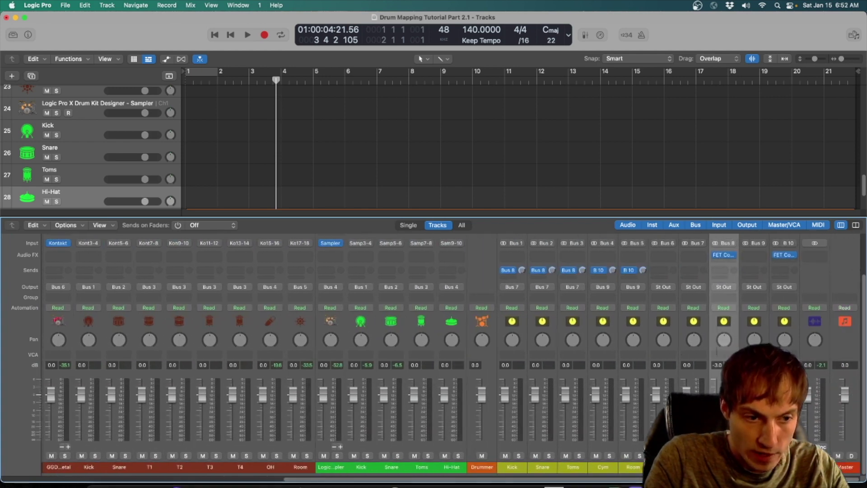
{"action": "key", "text": "Left"}
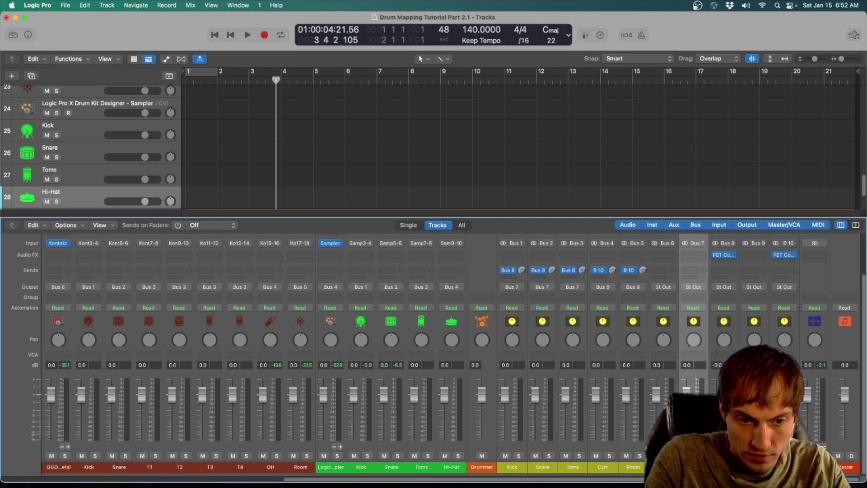
{"action": "key", "text": "shift+Right"}
{"action": "key", "text": "shift+Right"}
{"action": "key", "text": "shift+Right"}
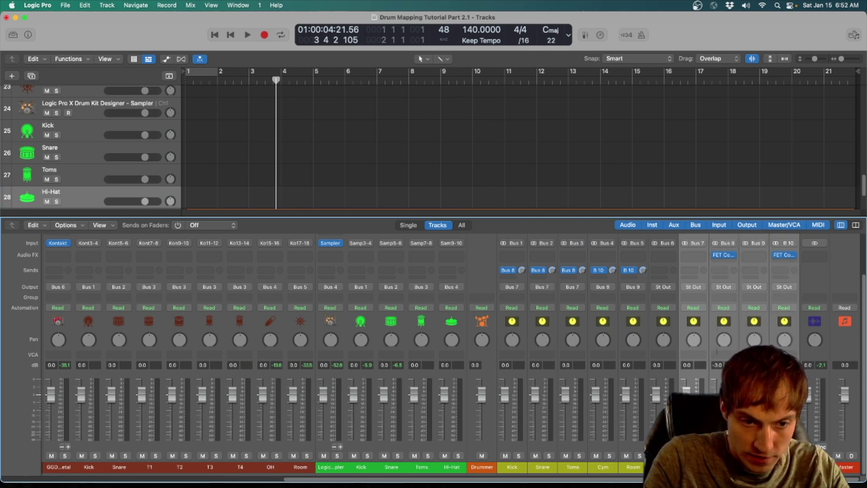
{"action": "key", "text": "ctrl+t"}
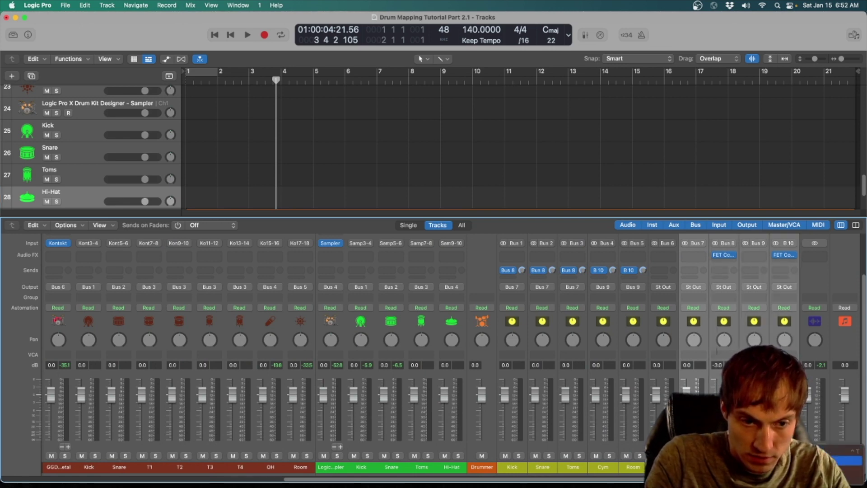
{"action": "key", "text": "alt+c"}
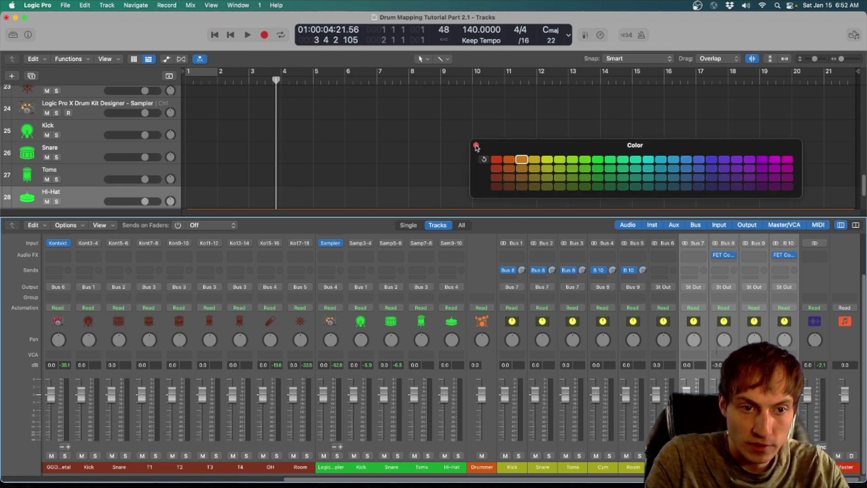
{"action": "left_click", "coordinate": [476, 146]}
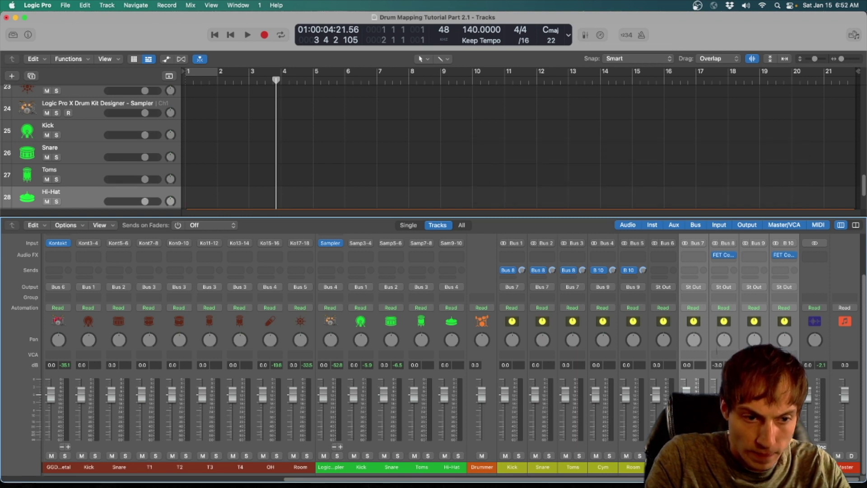
{"action": "left_click", "coordinate": [663, 298]}
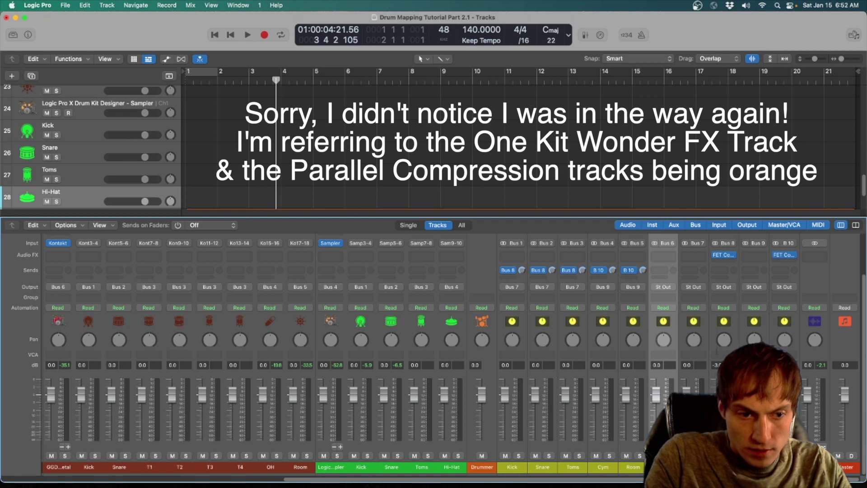
{"action": "key", "text": "alt+c"}
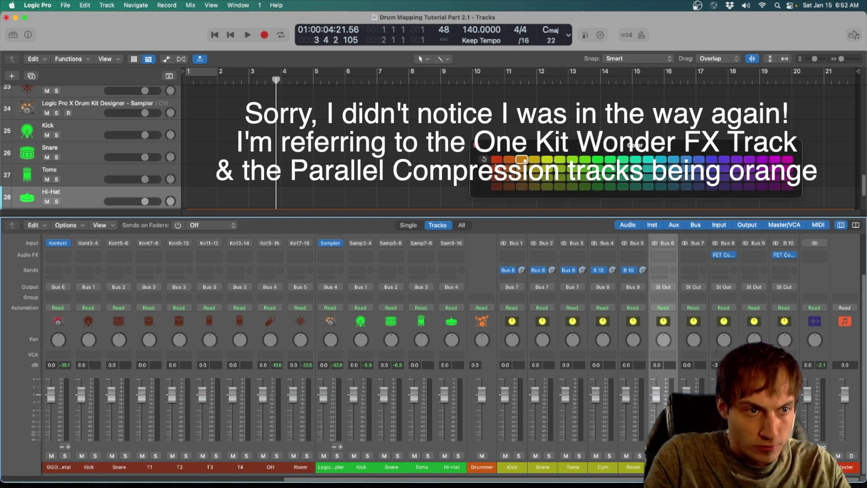
{"action": "left_click", "coordinate": [479, 144]}
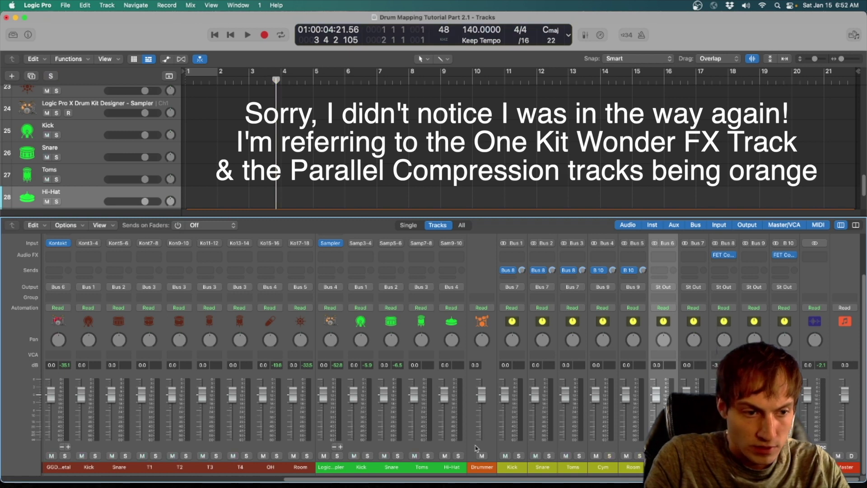
{"action": "left_click", "coordinate": [517, 447]}
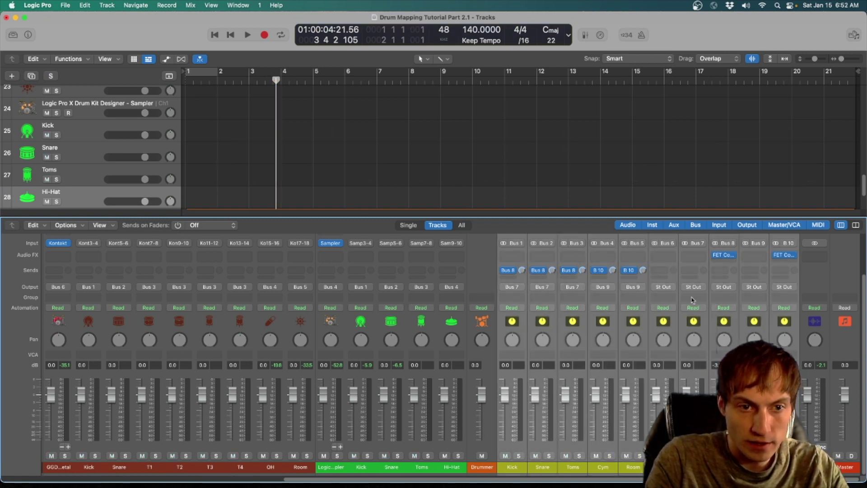
Create tracks for the selected aux channels, then select the new Kick aux track
{"action": "scroll", "coordinate": [232, 181], "scroll_direction": "down", "scroll_amount": 3}
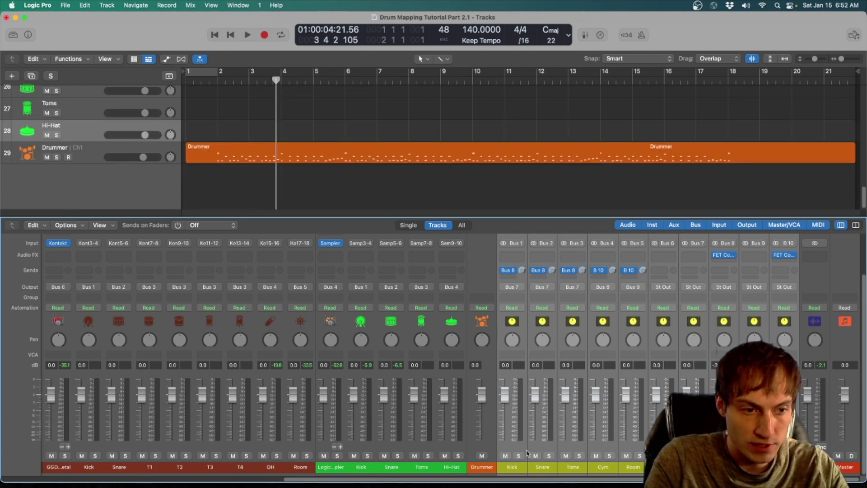
{"action": "right_click", "coordinate": [524, 446]}
{"action": "left_click", "coordinate": [542, 451]}
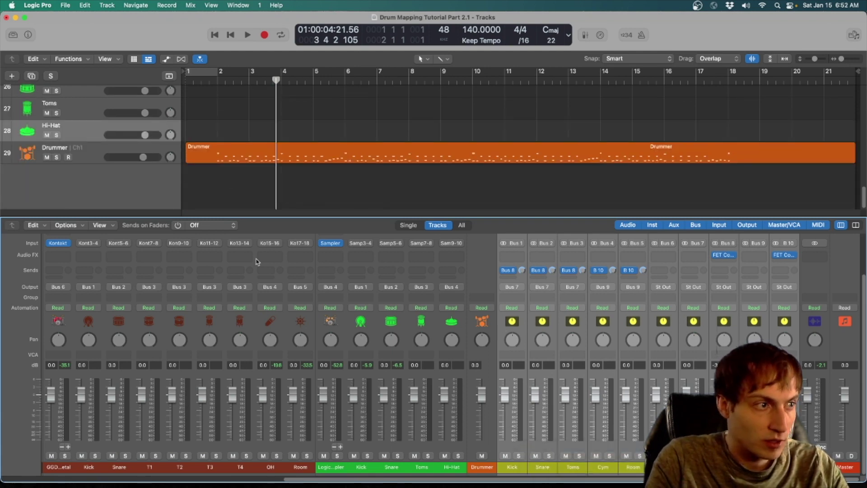
{"action": "scroll", "coordinate": [36, 131], "scroll_direction": "up", "scroll_amount": 3}
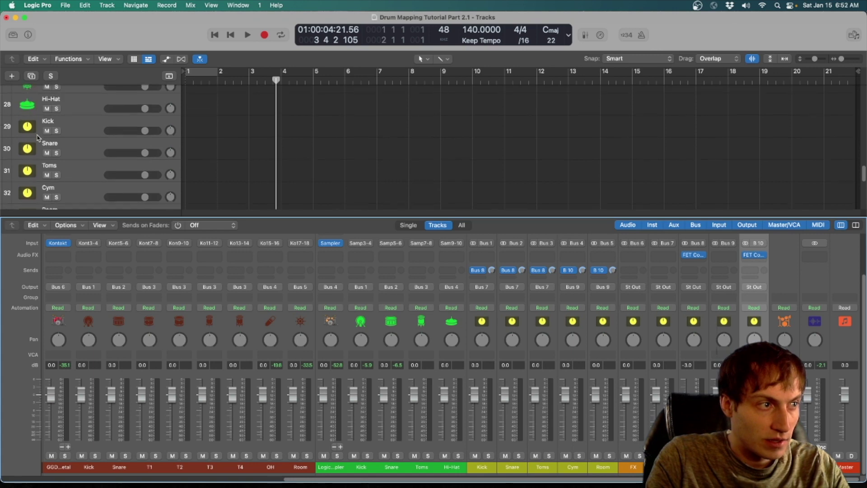
{"action": "left_click", "coordinate": [23, 144]}
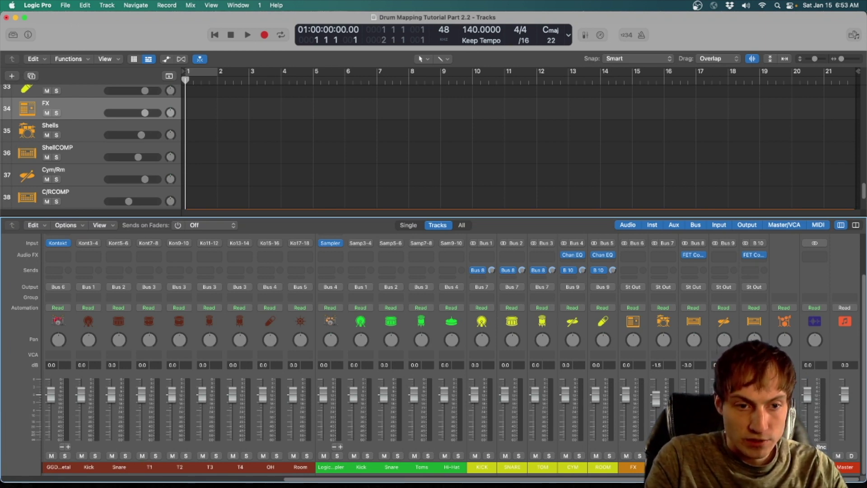
Check the 99 Hz, 48 dB/Oct Channel EQ high-pass on CYM and ROOM, closing each window
{"action": "left_click", "coordinate": [575, 257]}
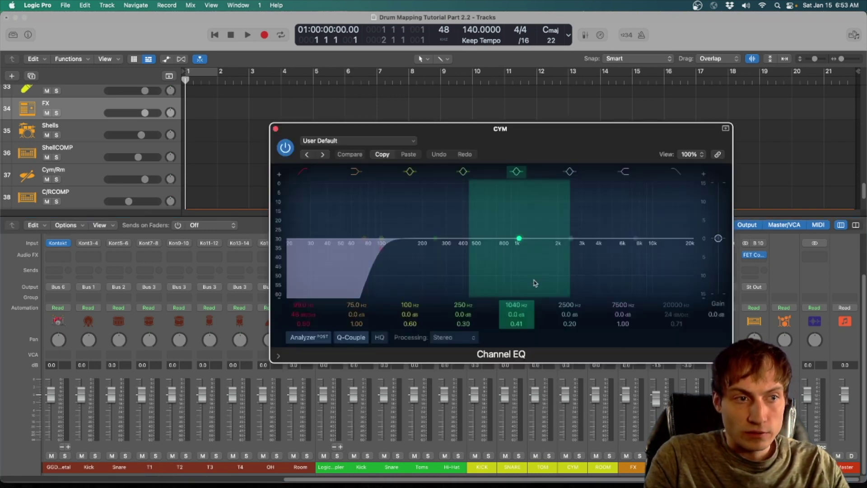
{"action": "left_click", "coordinate": [275, 130]}
{"action": "left_click", "coordinate": [604, 257]}
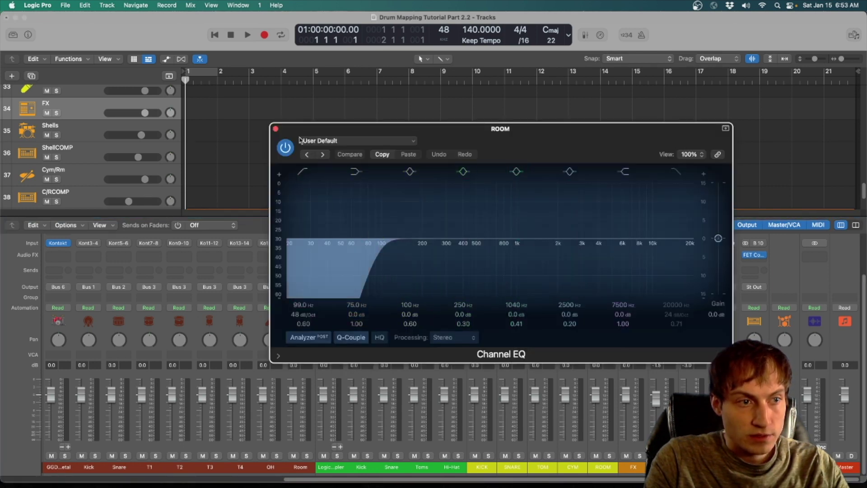
{"action": "left_click", "coordinate": [275, 128]}
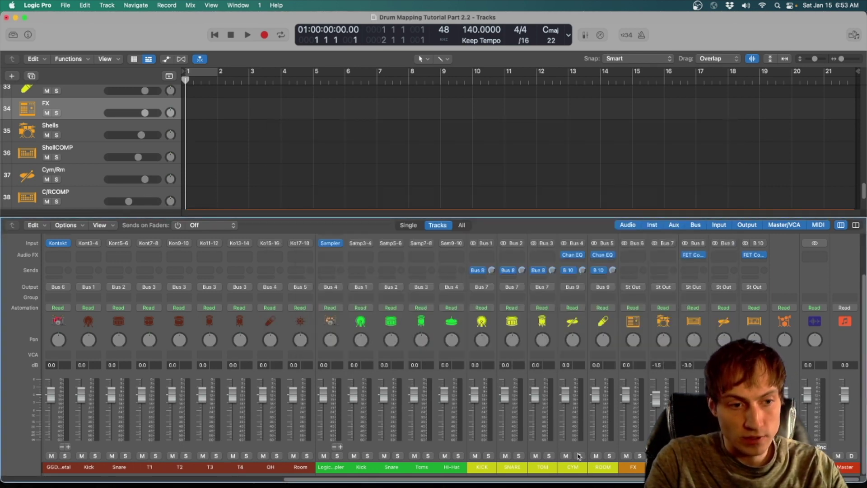
Select the CYM and ROOM channels, then the Drummer and C/RCOMP tracks
{"action": "left_click", "coordinate": [573, 448]}
{"action": "left_click", "coordinate": [602, 450]}
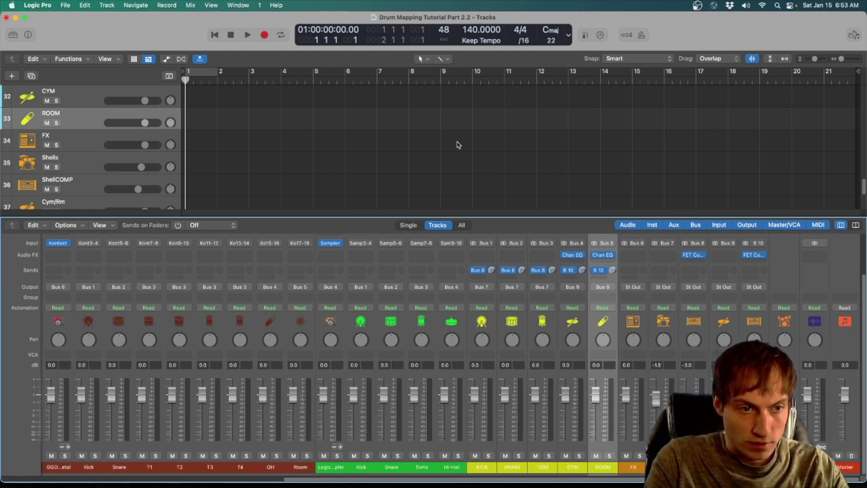
{"action": "key", "text": "alt+super+u"}
{"action": "left_click", "coordinate": [97, 152]}
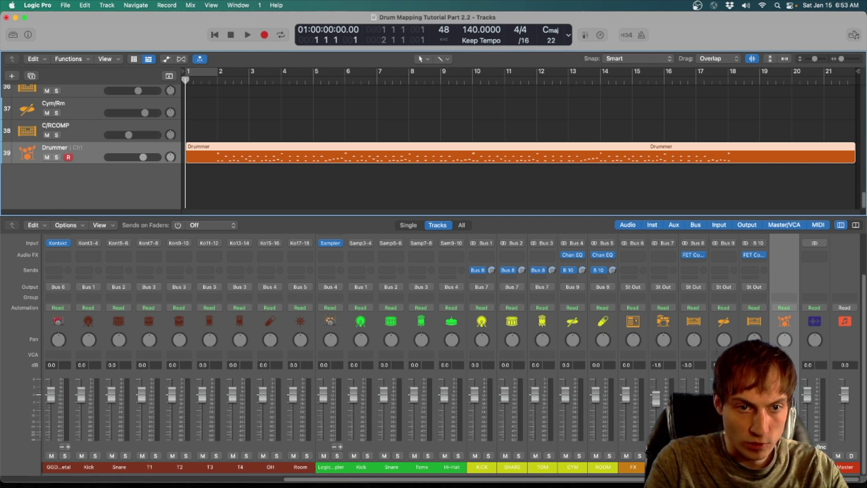
{"action": "left_click", "coordinate": [90, 129]}
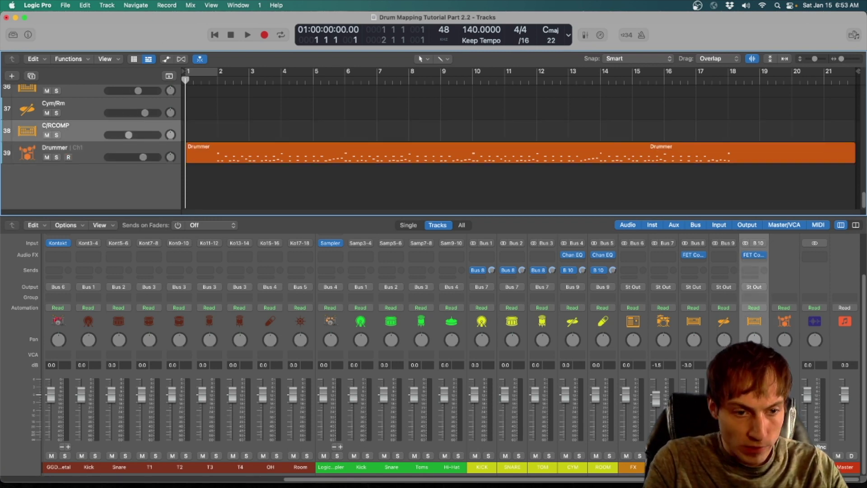
Create a summing stack, Sum 36, holding GGD Modern & Massive and all the drum tracks
{"action": "scroll", "coordinate": [150, 432], "scroll_direction": "left", "scroll_amount": 10}
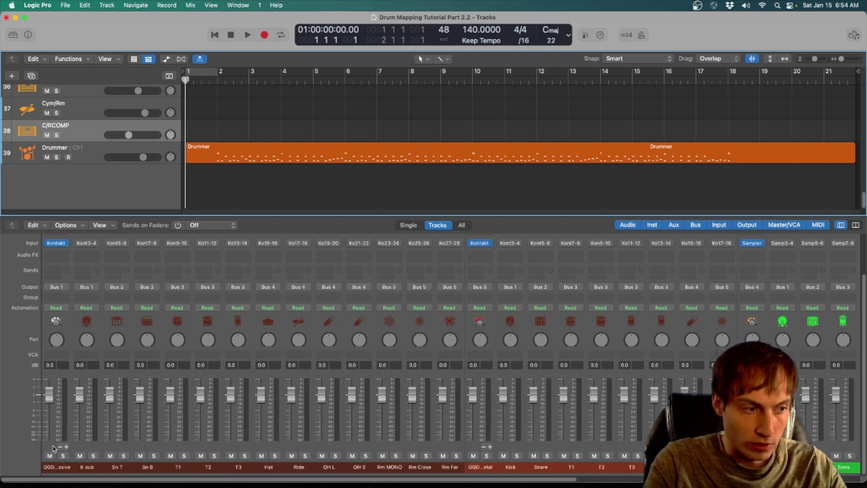
{"action": "scroll", "coordinate": [54, 447], "scroll_direction": "up", "scroll_amount": 3}
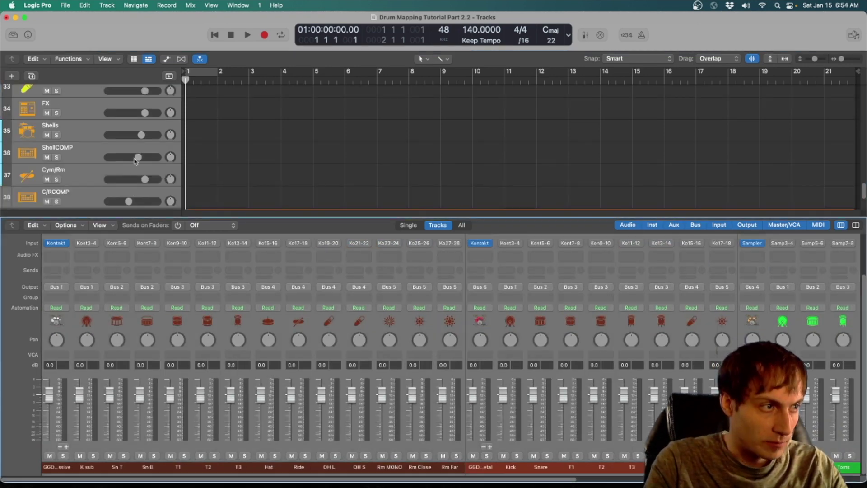
{"action": "scroll", "coordinate": [135, 160], "scroll_direction": "up", "scroll_amount": 12}
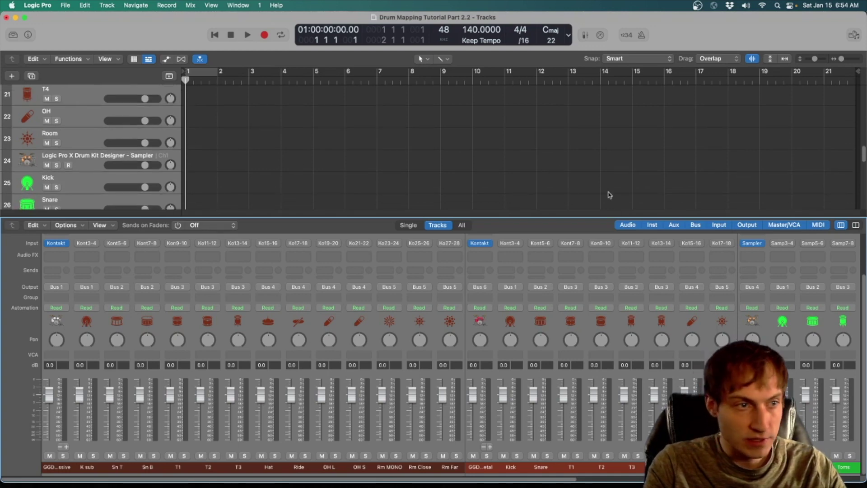
{"action": "scroll", "coordinate": [610, 195], "scroll_direction": "up", "scroll_amount": 20}
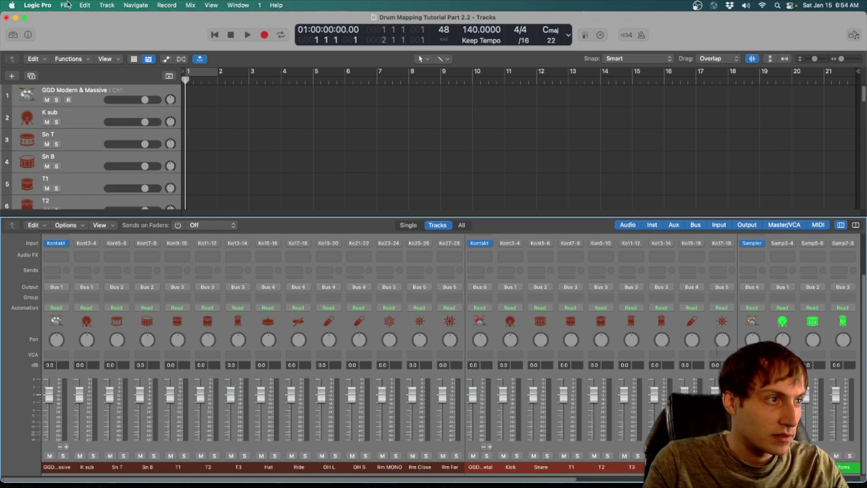
{"action": "left_click", "coordinate": [108, 5]}
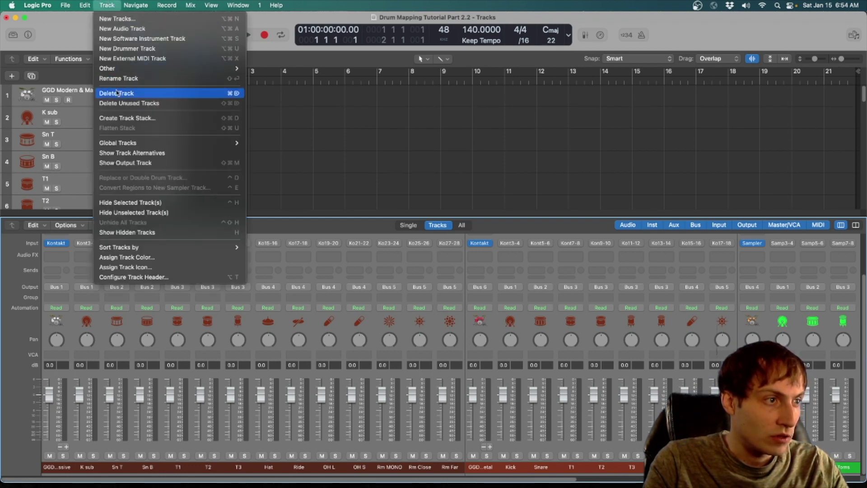
{"action": "left_click", "coordinate": [180, 119]}
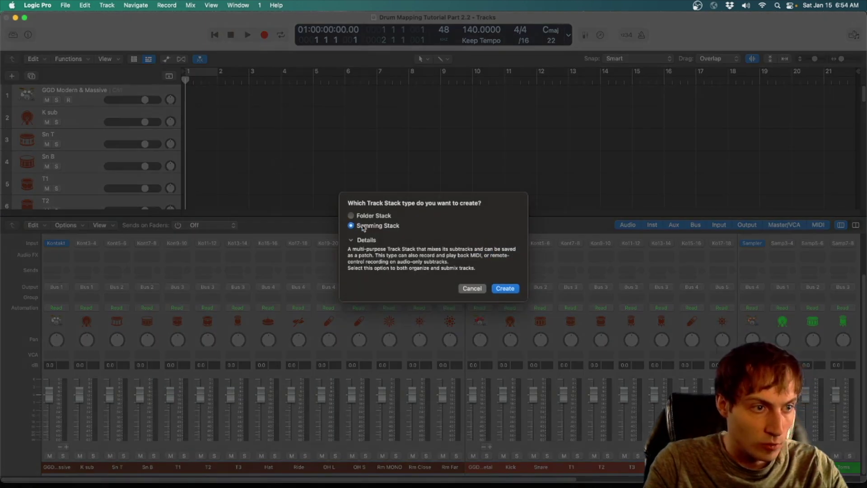
{"action": "left_click", "coordinate": [508, 293]}
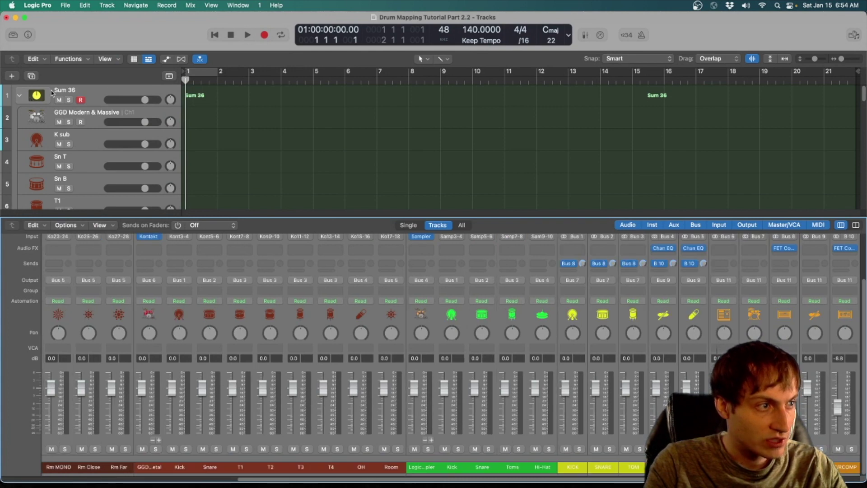
Rename the Sum 36 stack to DRUMS and give it a drum-kit icon
{"action": "left_click", "coordinate": [67, 92]}
{"action": "double_click", "coordinate": [69, 89]}
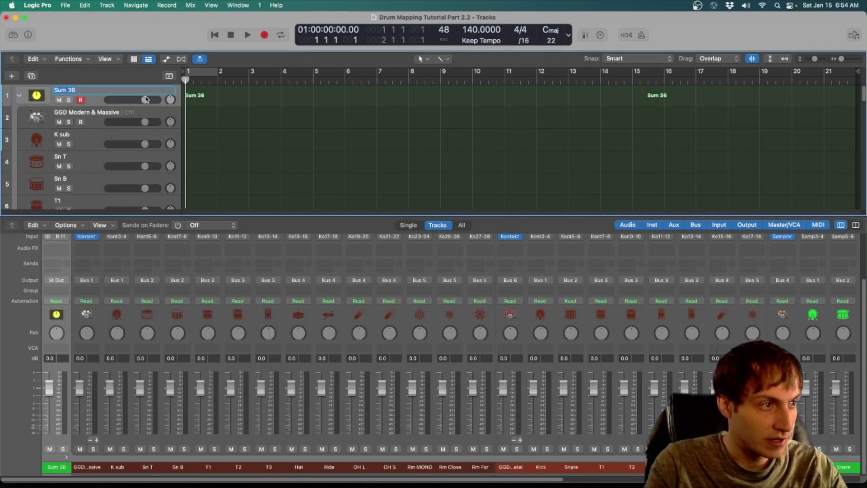
{"action": "type", "text": "DRUMS"}
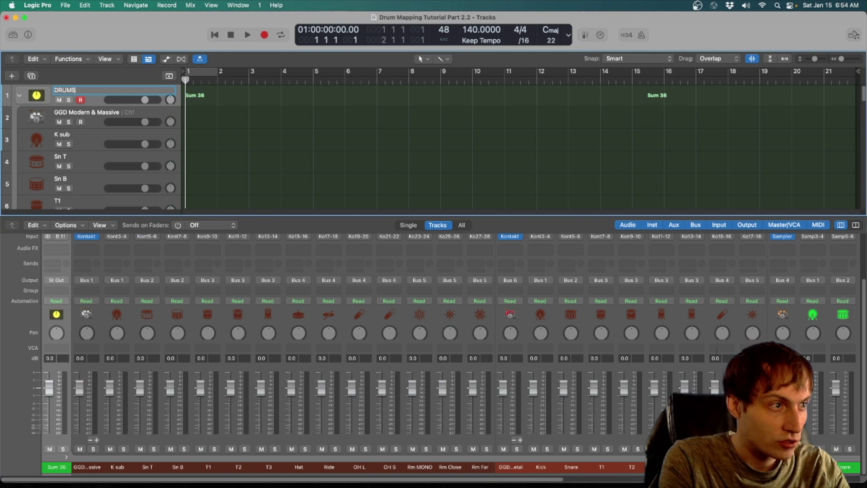
{"action": "key", "text": "Return"}
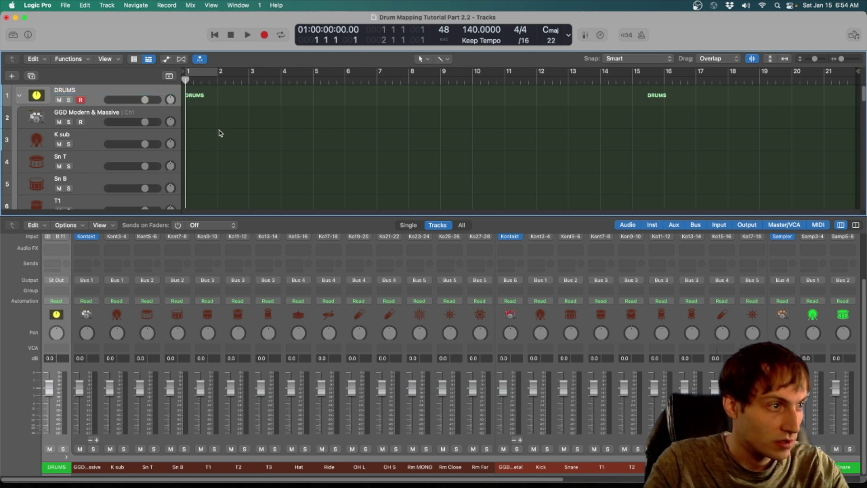
{"action": "left_click", "coordinate": [37, 95]}
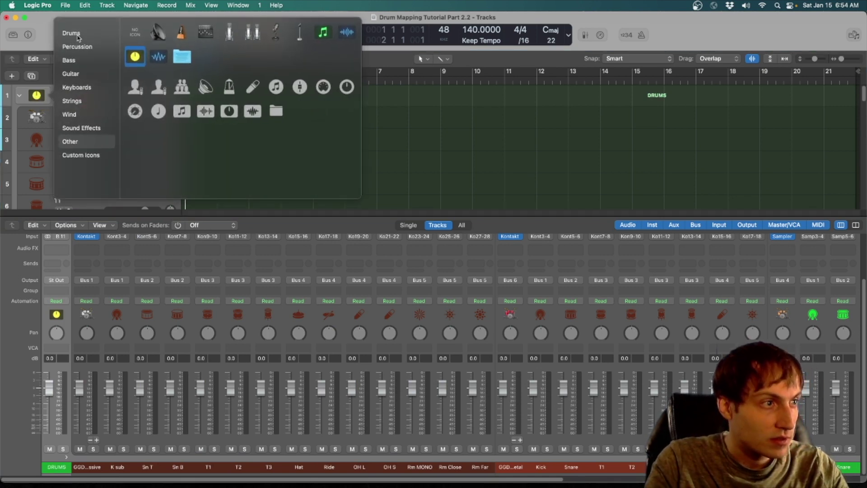
{"action": "left_click", "coordinate": [72, 33]}
{"action": "left_click", "coordinate": [135, 111]}
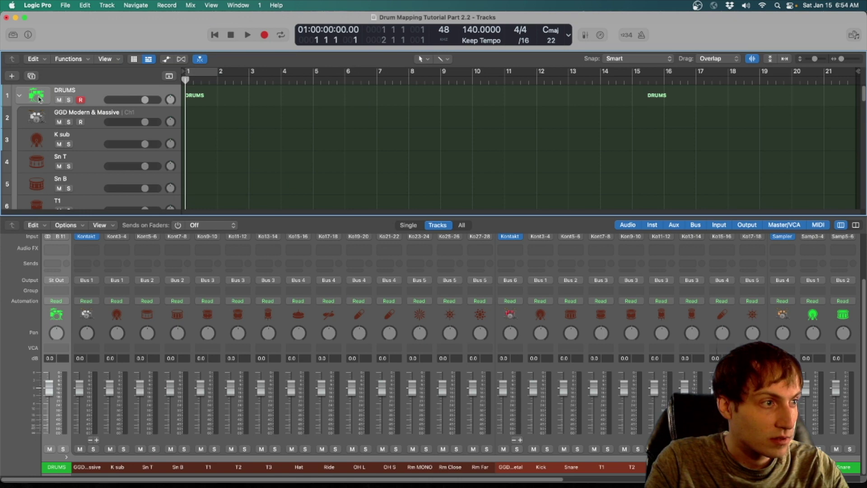
Colour the DRUMS channel strip teal and collapse the stack
{"action": "right_click", "coordinate": [61, 436]}
{"action": "left_click", "coordinate": [55, 443]}
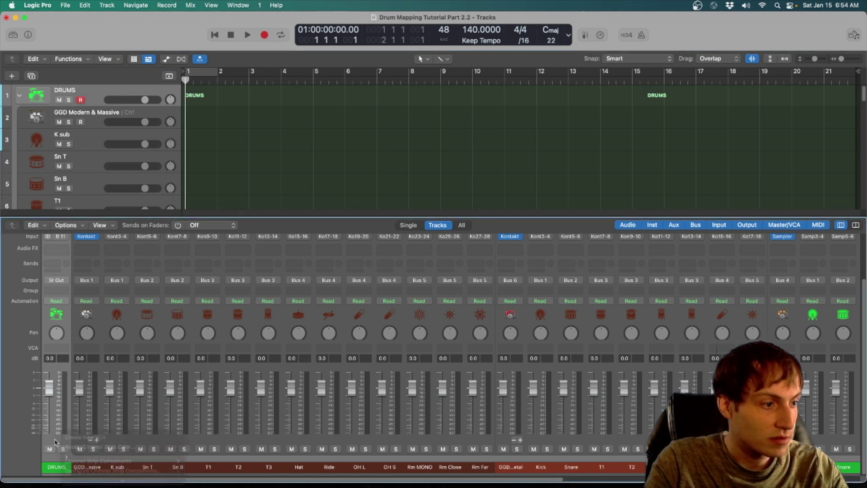
{"action": "right_click", "coordinate": [55, 442]}
{"action": "left_click", "coordinate": [90, 456]}
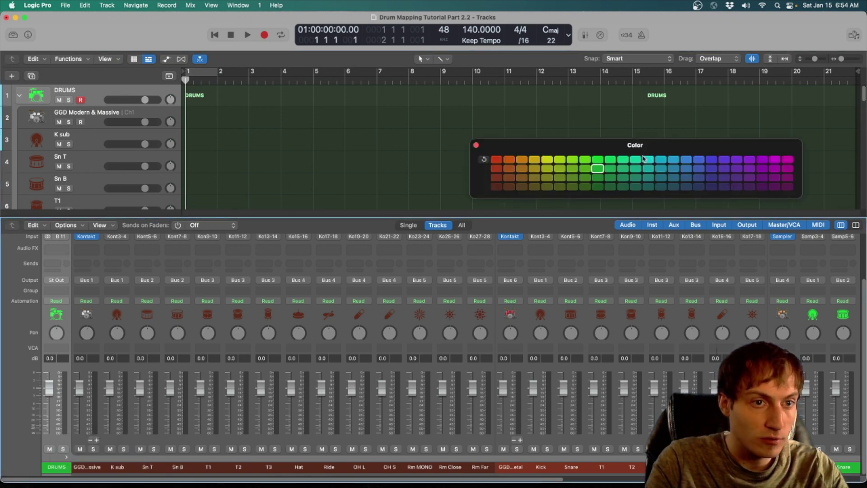
{"action": "left_click", "coordinate": [651, 160]}
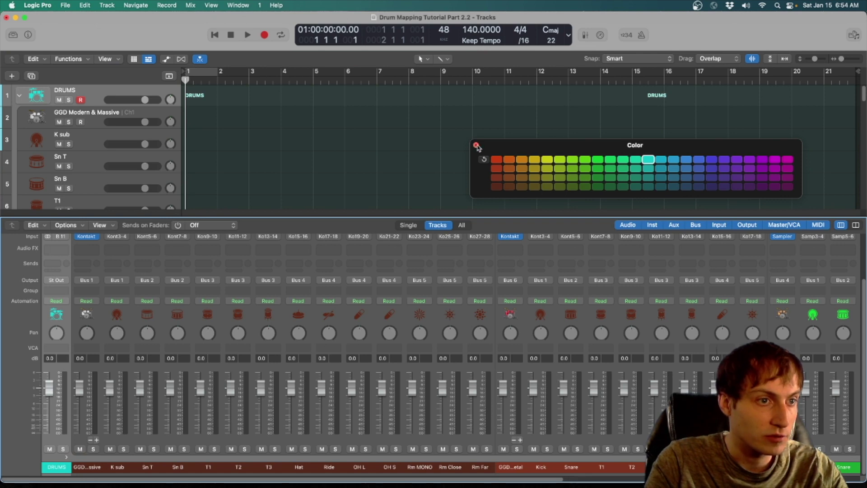
{"action": "left_click", "coordinate": [476, 146]}
{"action": "left_click", "coordinate": [20, 96]}
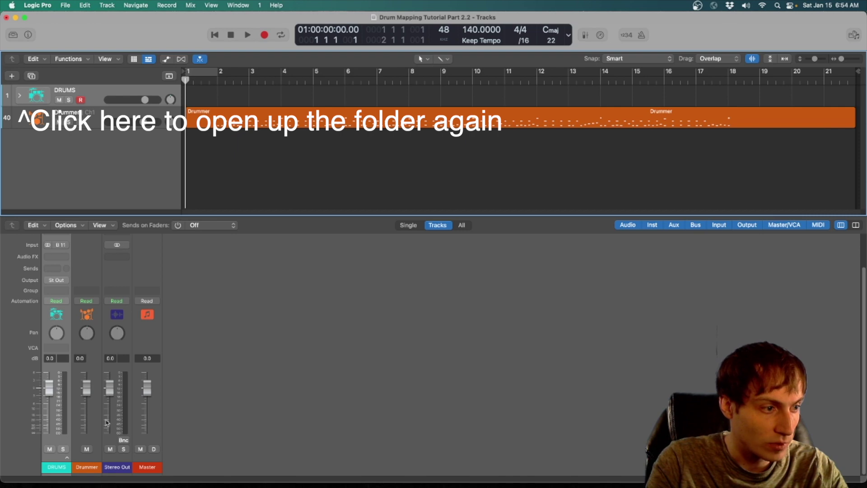
While playing back, set the DRUMS fader to -3.0 dB, then open the Drummer region in the Piano Roll
{"action": "key", "text": "space"}
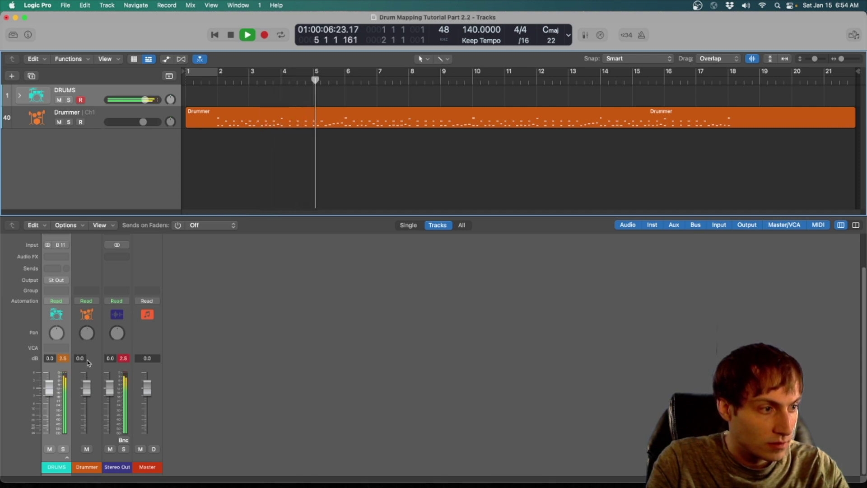
{"action": "left_click_drag", "start_coordinate": [56, 375], "coordinate": [56, 383]}
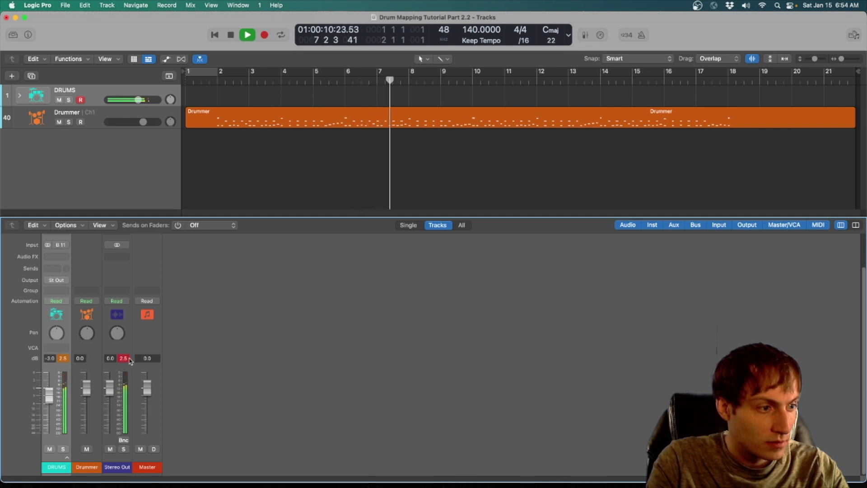
{"action": "left_click", "coordinate": [63, 358]}
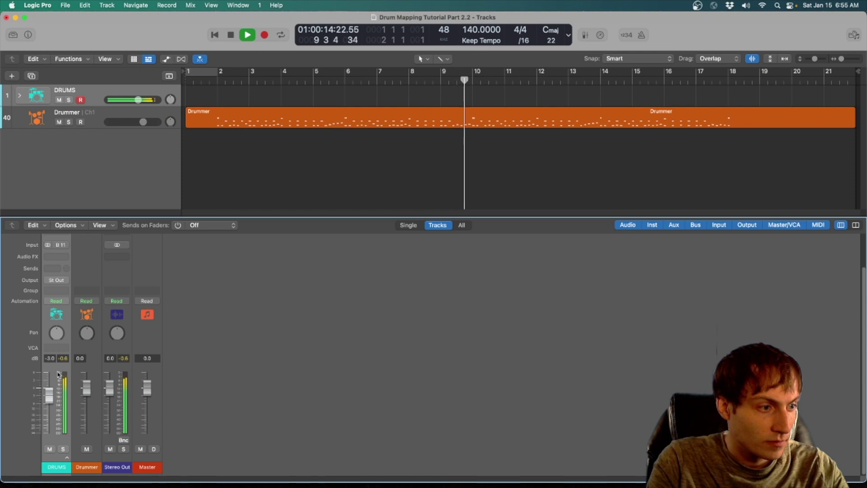
{"action": "key", "text": "space"}
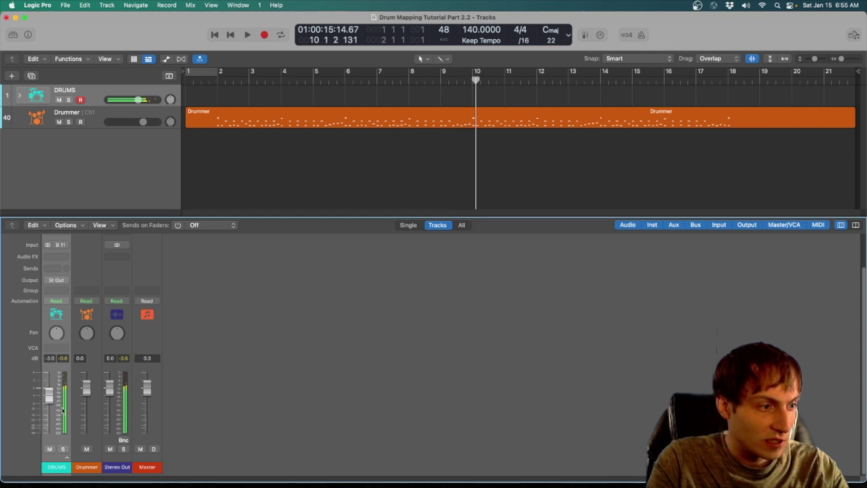
{"action": "double_click", "coordinate": [367, 119]}
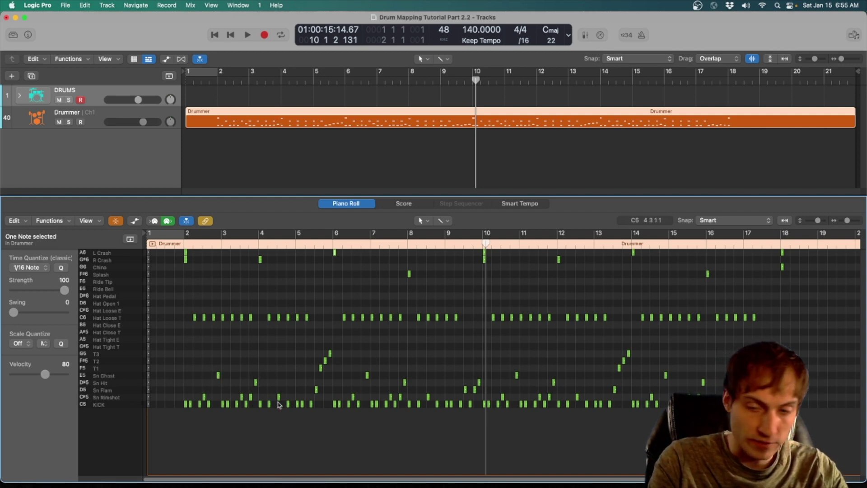
Audition three drum notes, including Sn Flam and a KICK near bar 9
{"action": "left_click", "coordinate": [204, 397]}
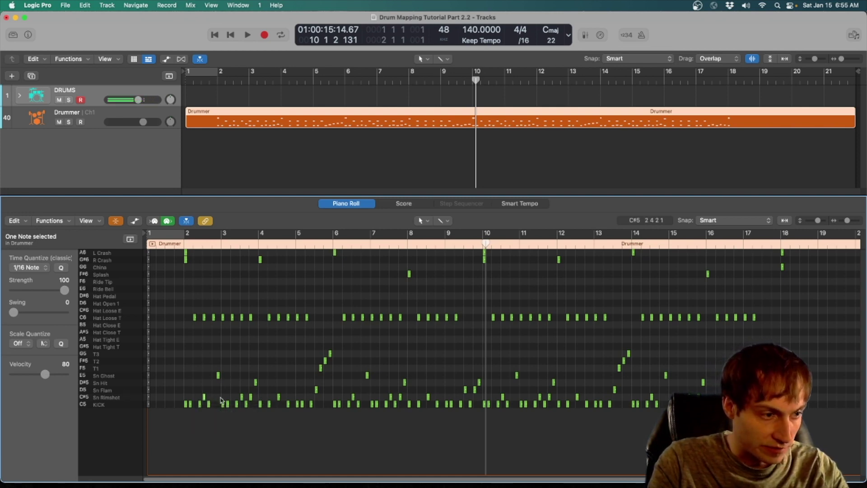
{"action": "left_click", "coordinate": [316, 391]}
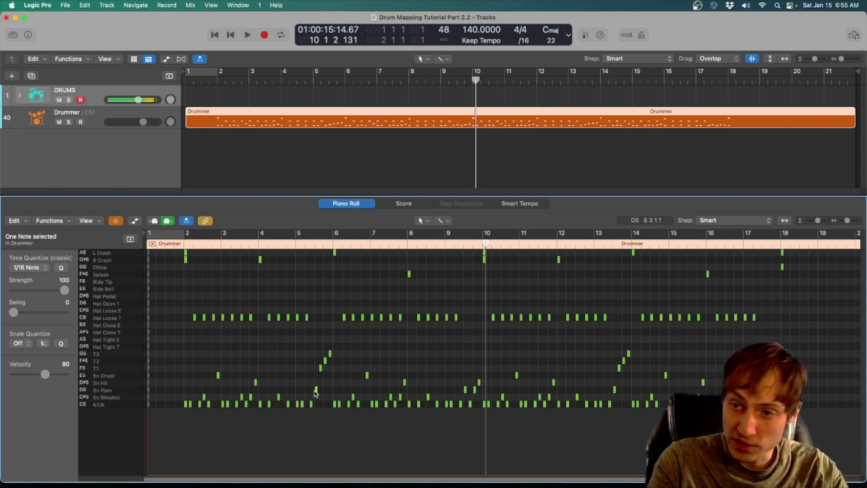
{"action": "left_click", "coordinate": [459, 404]}
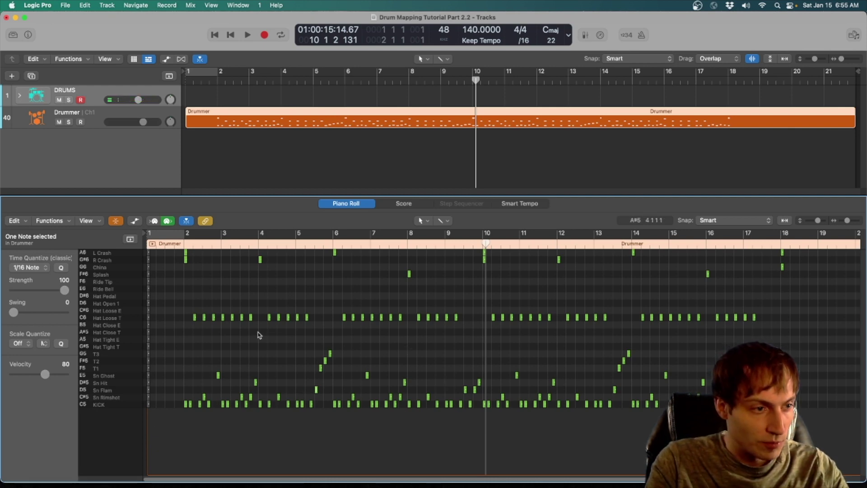
Toggle the drum-name row labels off and back on, then return to the Mixer
{"action": "left_click", "coordinate": [116, 222]}
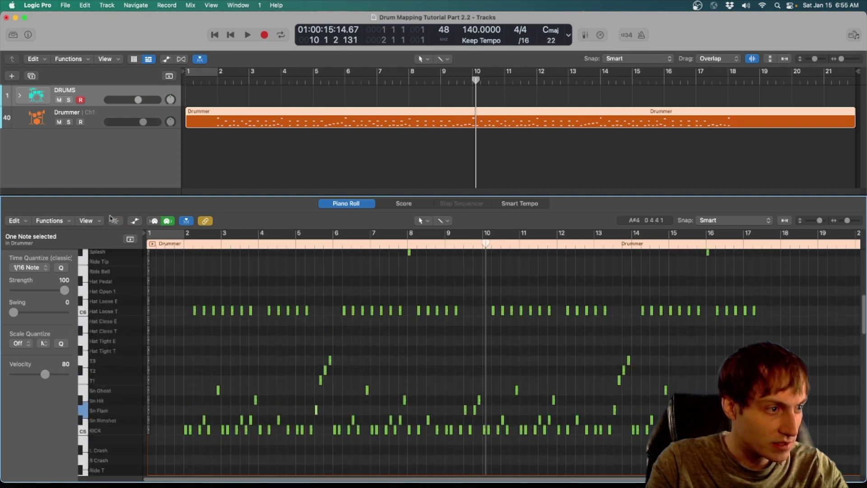
{"action": "left_click", "coordinate": [109, 222]}
{"action": "key", "text": "x"}
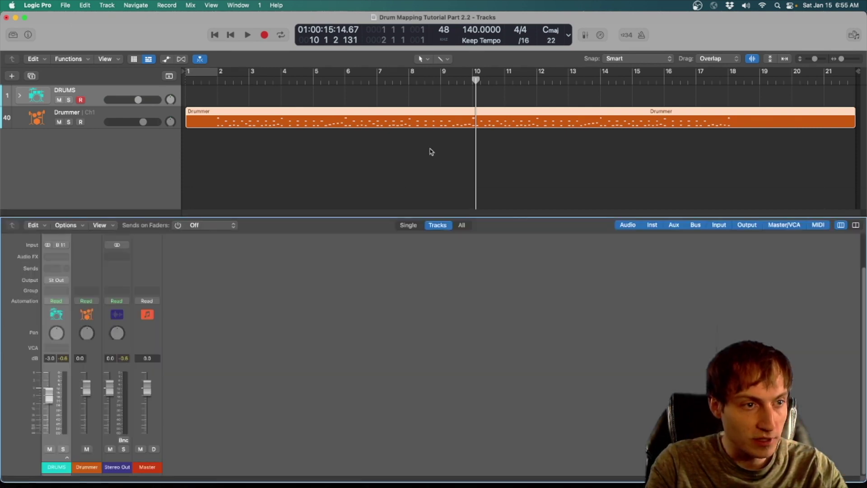